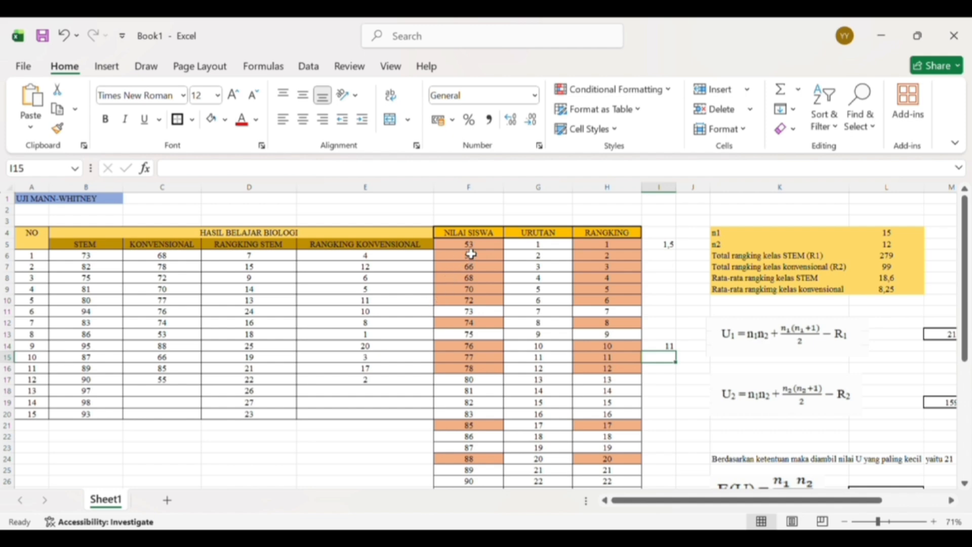
- Clear all the scores from the NILAI SISWA column, F5:F31
{"action": "left_click", "coordinate": [468, 247]}
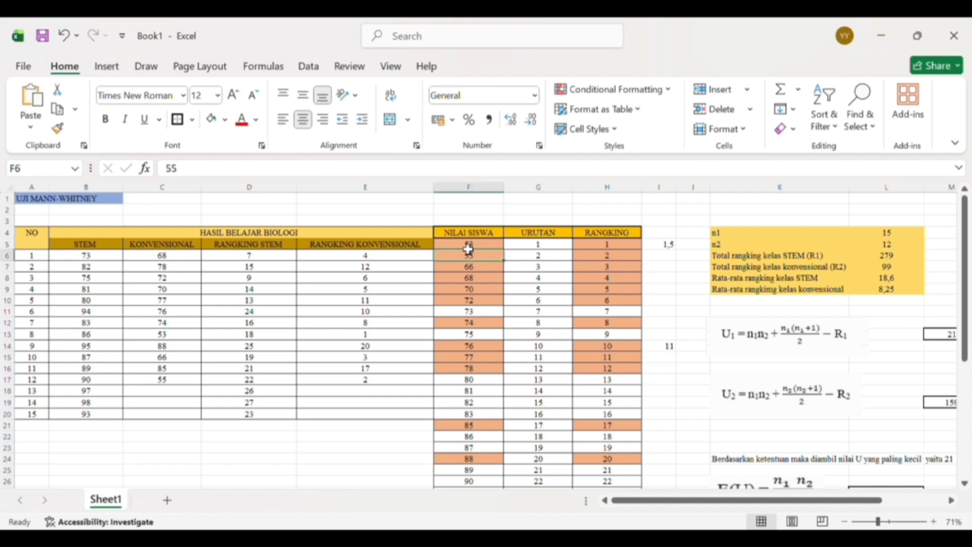
{"action": "left_click_drag", "start_coordinate": [468, 248], "coordinate": [479, 436]}
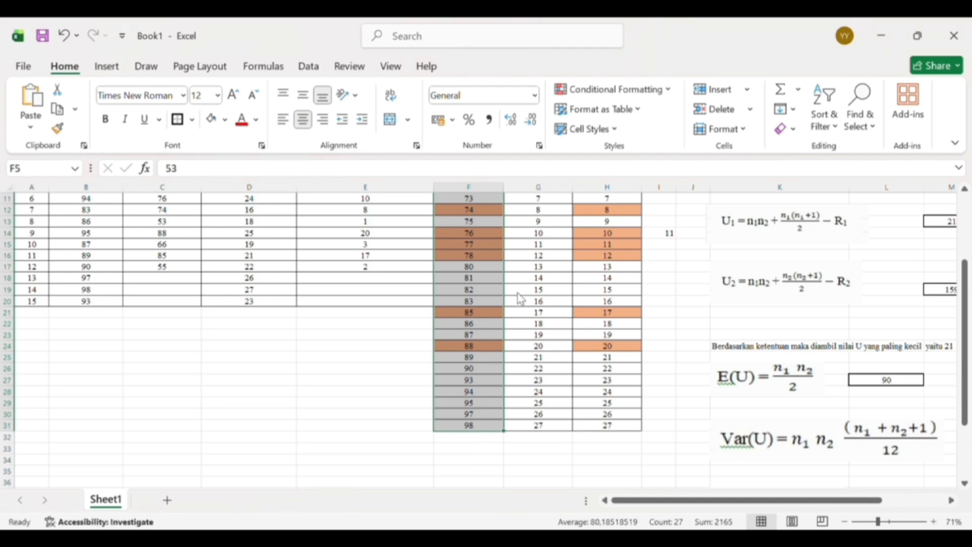
{"action": "key", "text": "Delete"}
{"action": "scroll", "coordinate": [517, 293], "scroll_direction": "up", "scroll_amount": 4}
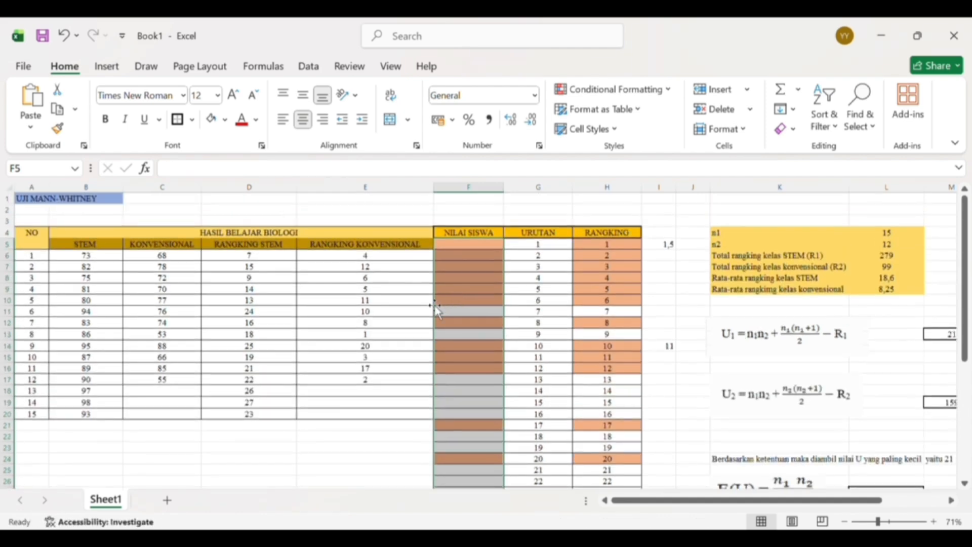
- Copy the STEM scores in B6:B20 into the NILAI SISWA column starting at F5
{"action": "left_click", "coordinate": [113, 260]}
{"action": "left_click_drag", "start_coordinate": [114, 262], "coordinate": [104, 416]}
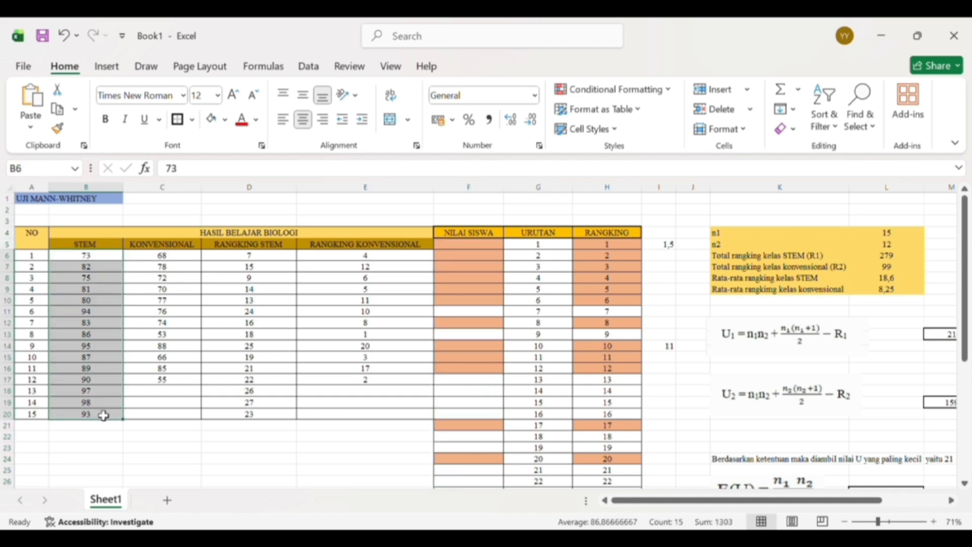
{"action": "key", "text": "ctrl+c"}
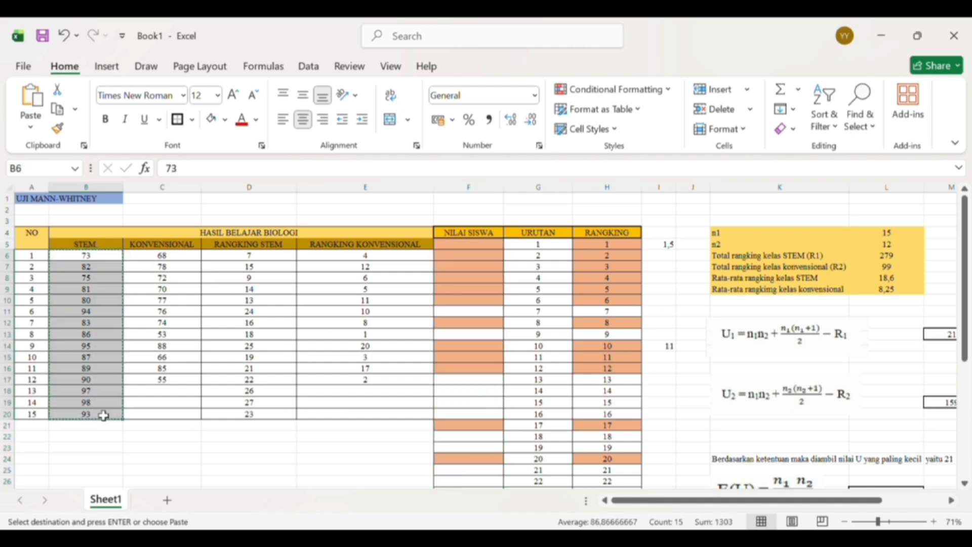
{"action": "left_click", "coordinate": [449, 248]}
{"action": "key", "text": "ctrl+v"}
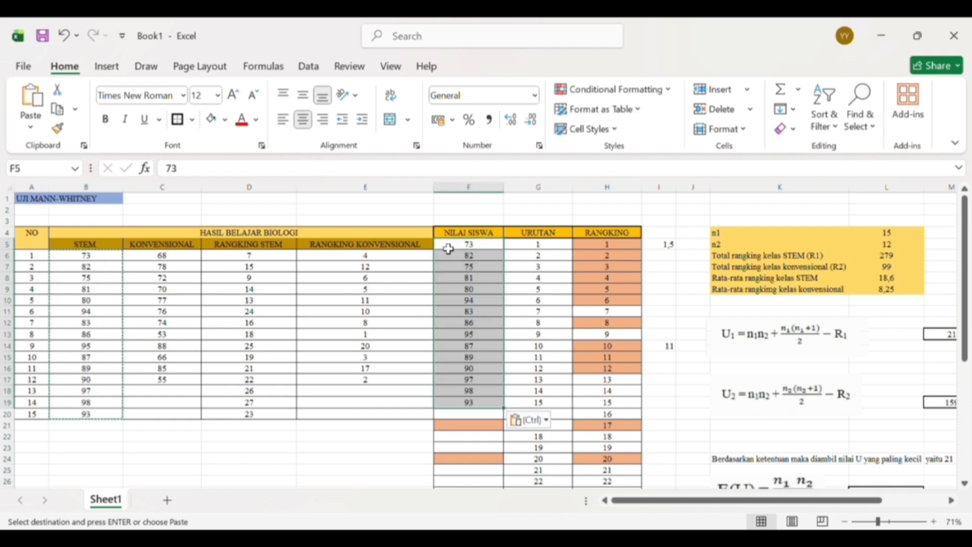
- Copy the KONVENSIONAL scores in C6:C17 into the NILAI SISWA column below the STEM scores, starting at F20
{"action": "left_click", "coordinate": [167, 257]}
{"action": "left_click_drag", "start_coordinate": [167, 262], "coordinate": [165, 380]}
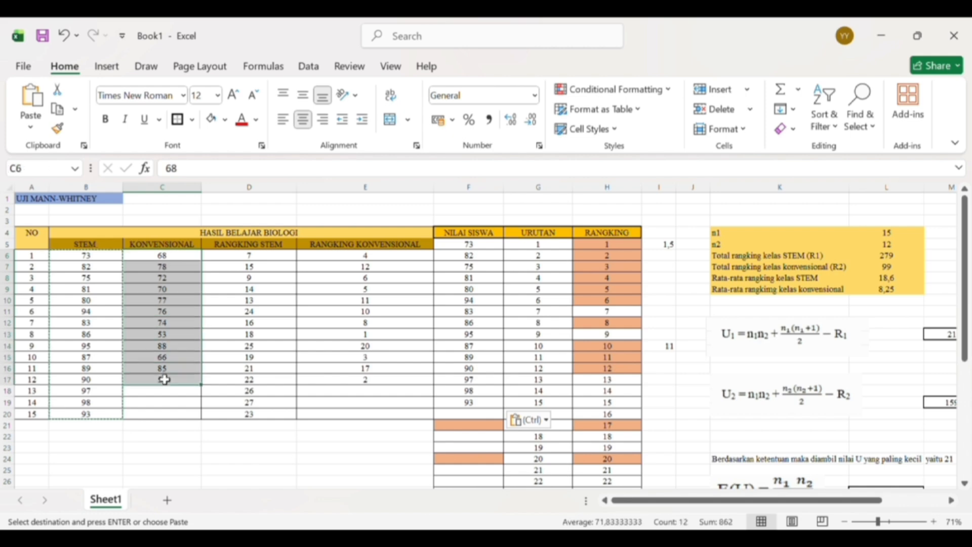
{"action": "key", "text": "ctrl+c"}
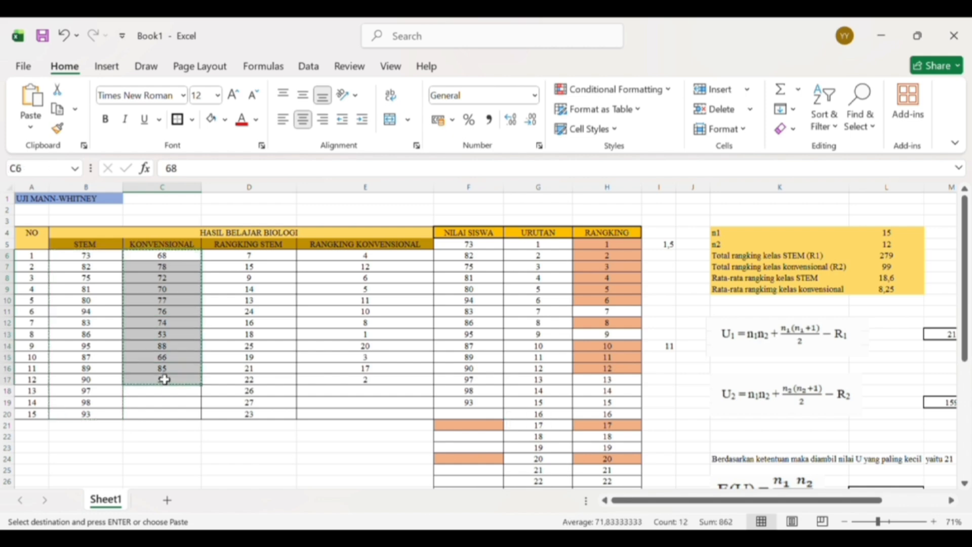
{"action": "left_click", "coordinate": [453, 419]}
{"action": "key", "text": "ctrl+v"}
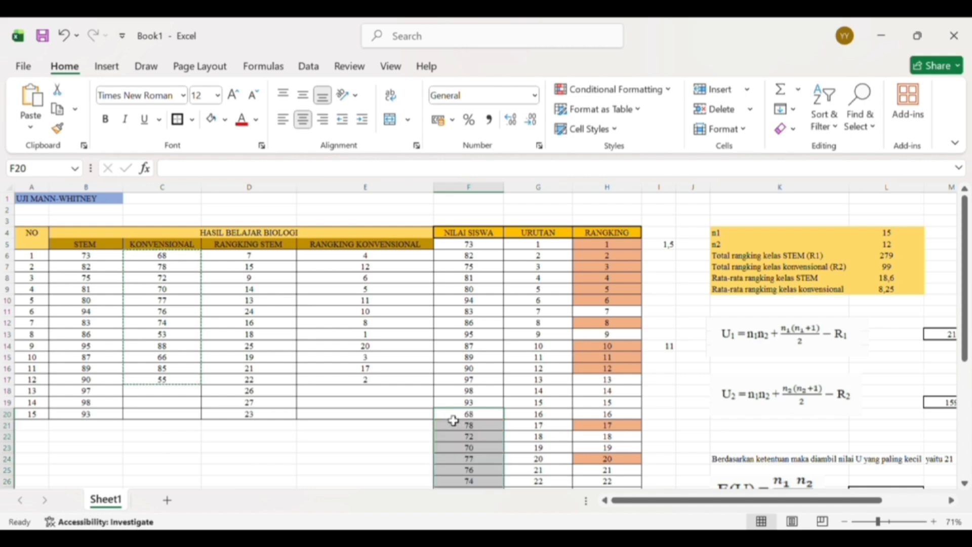
{"action": "scroll", "coordinate": [521, 420], "scroll_direction": "down", "scroll_amount": 1}
{"action": "scroll", "coordinate": [520, 420], "scroll_direction": "down", "scroll_amount": 1}
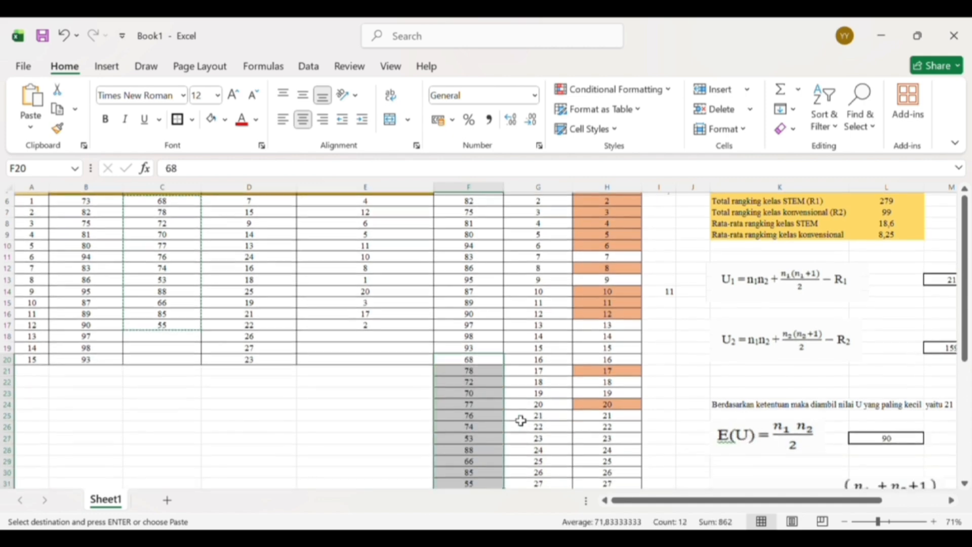
{"action": "scroll", "coordinate": [521, 420], "scroll_direction": "up", "scroll_amount": 1}
{"action": "scroll", "coordinate": [520, 421], "scroll_direction": "down", "scroll_amount": 3}
{"action": "scroll", "coordinate": [521, 420], "scroll_direction": "up", "scroll_amount": 3}
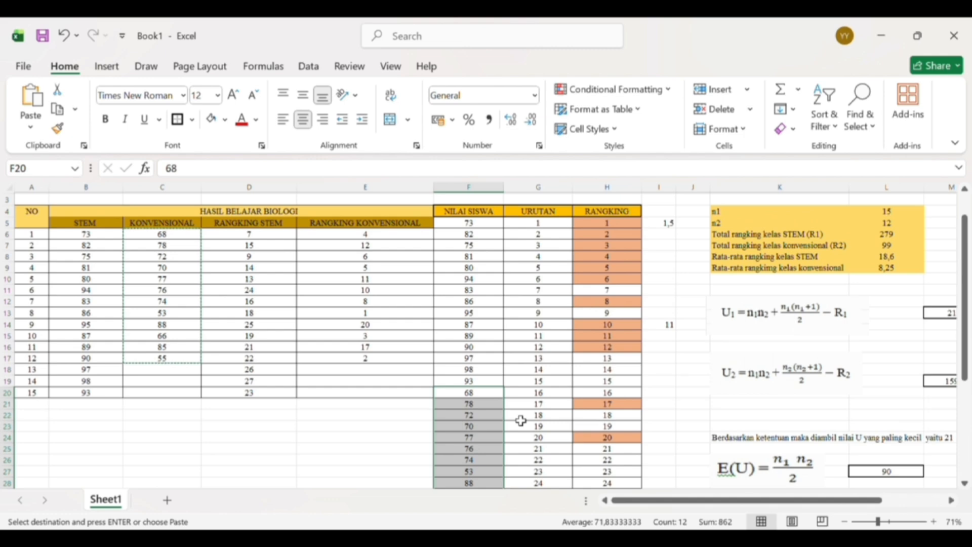
{"action": "scroll", "coordinate": [521, 420], "scroll_direction": "up", "scroll_amount": 1}
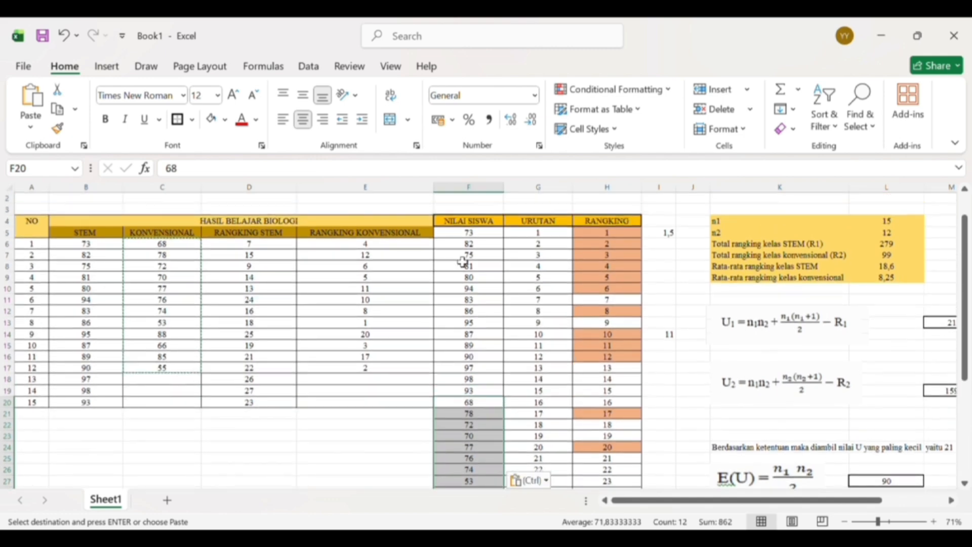
{"action": "left_click_drag", "start_coordinate": [465, 252], "coordinate": [463, 284]}
{"action": "left_click", "coordinate": [470, 237]}
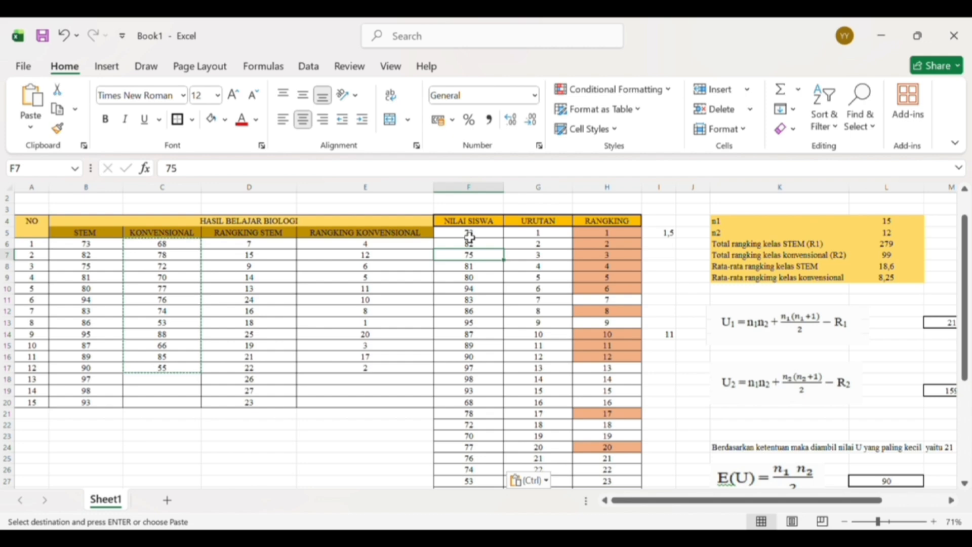
{"action": "left_click", "coordinate": [540, 274]}
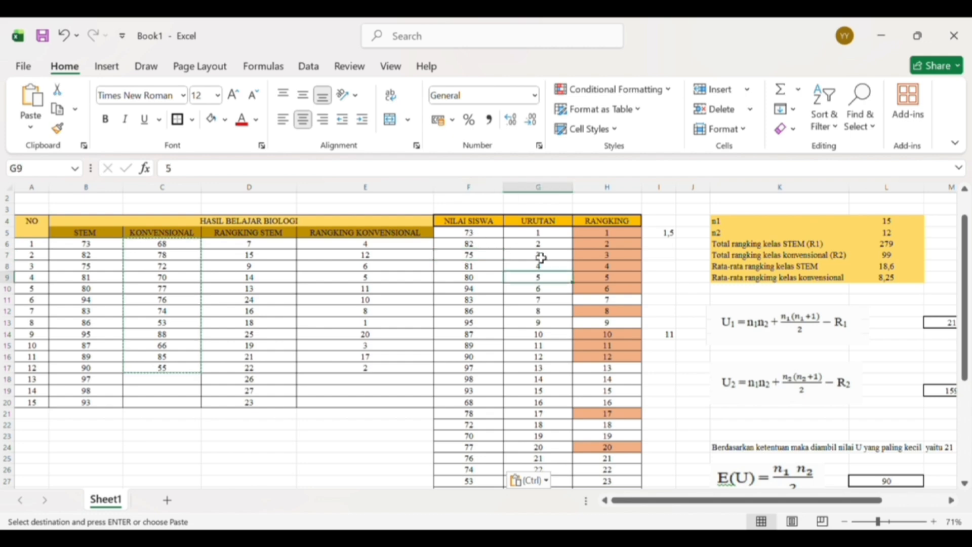
{"action": "left_click", "coordinate": [498, 253]}
{"action": "left_click", "coordinate": [500, 231]}
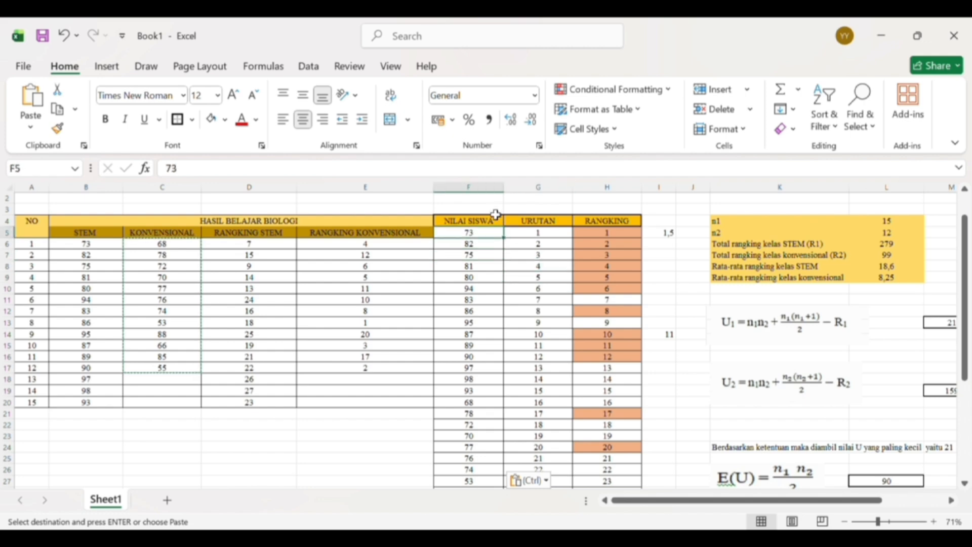
{"action": "left_click_drag", "start_coordinate": [495, 255], "coordinate": [494, 298]}
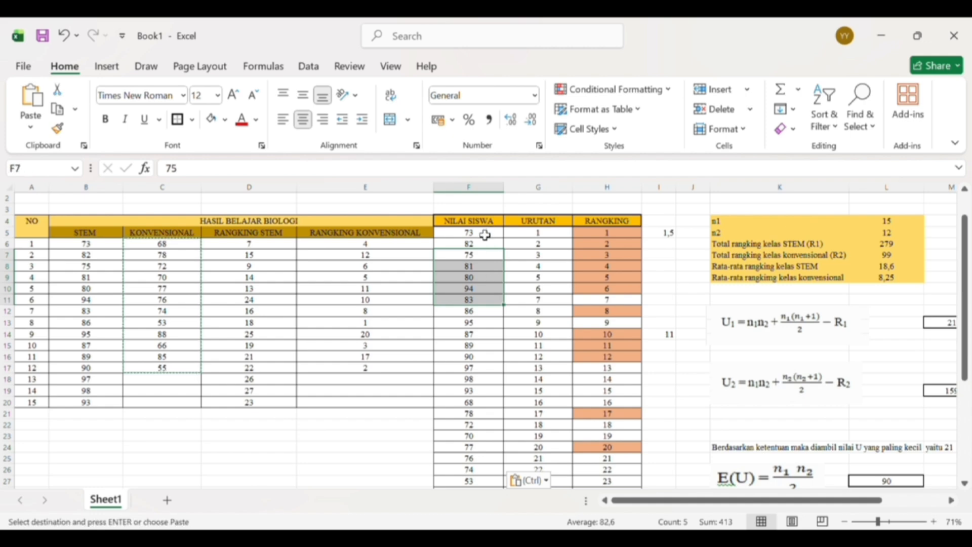
{"action": "left_click", "coordinate": [482, 219]}
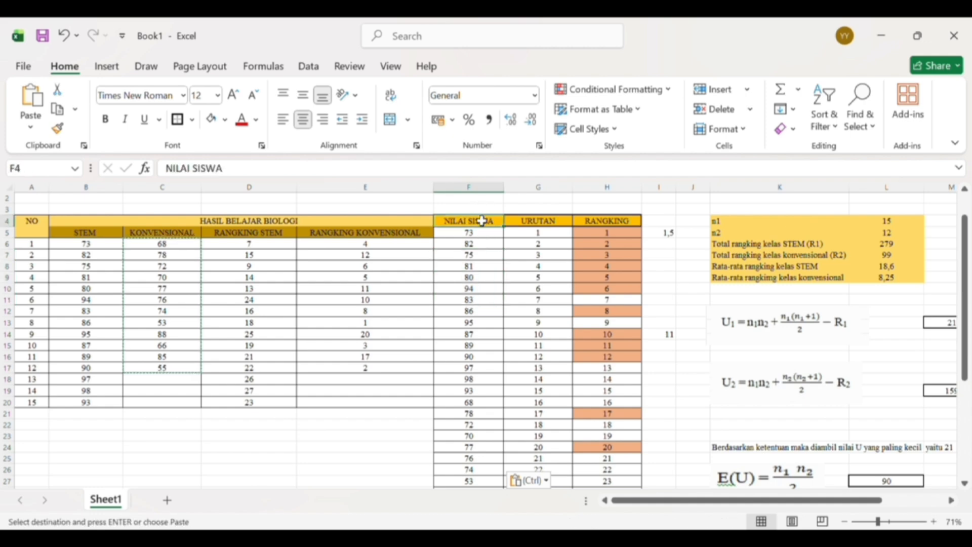
{"action": "key", "text": "Down"}
{"action": "key", "text": "Down"}
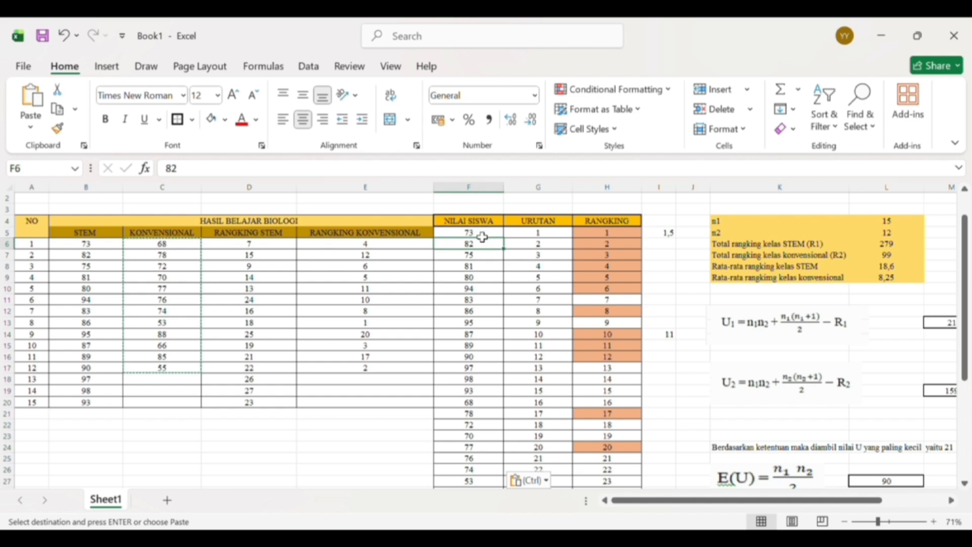
{"action": "key", "text": "Up"}
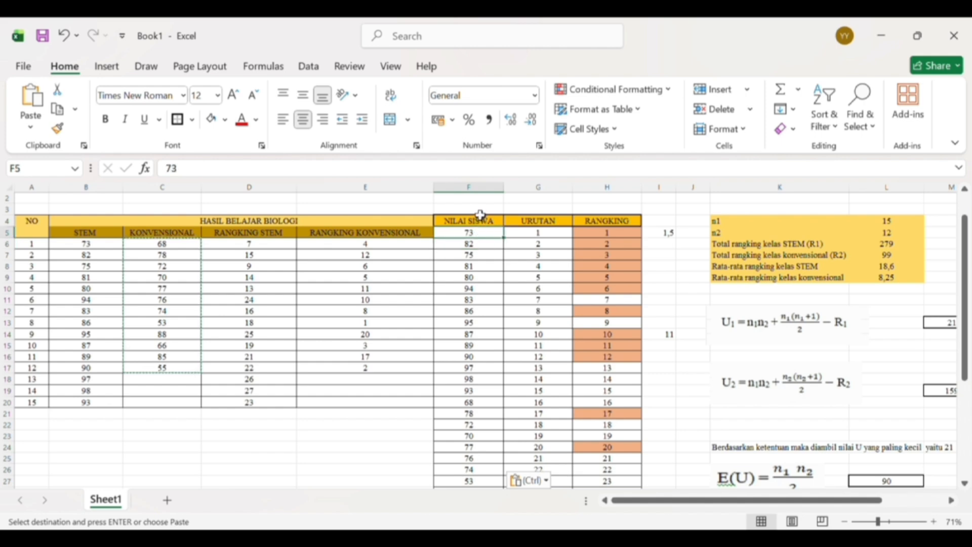
- Sort the combined NILAI SISWA scores in F5:F31 from smallest to largest
{"action": "left_click_drag", "start_coordinate": [480, 233], "coordinate": [478, 474]}
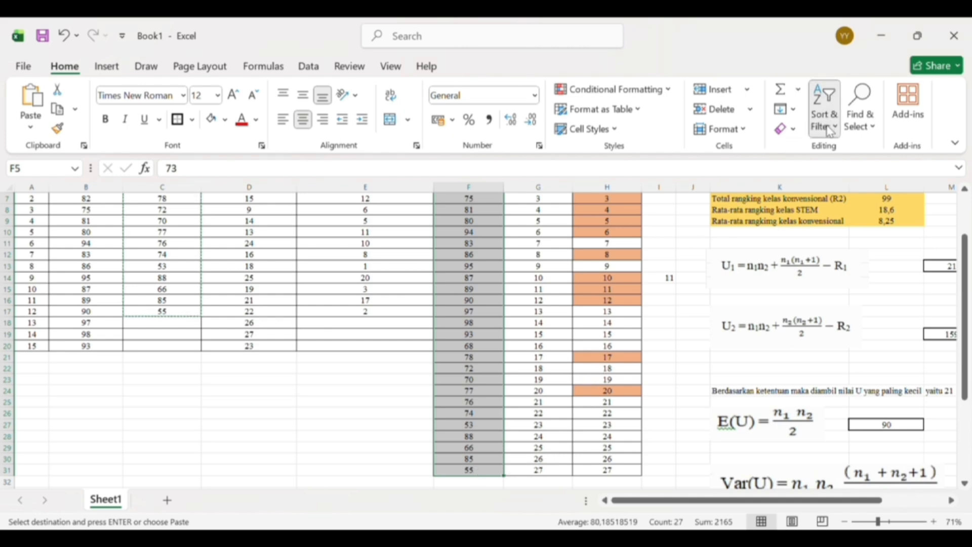
{"action": "left_click", "coordinate": [839, 152]}
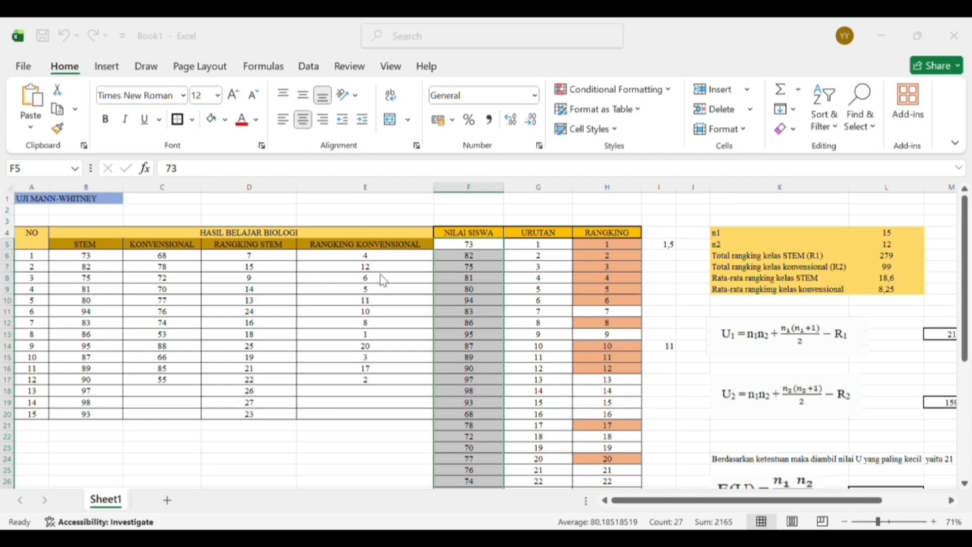
{"action": "left_click", "coordinate": [493, 298]}
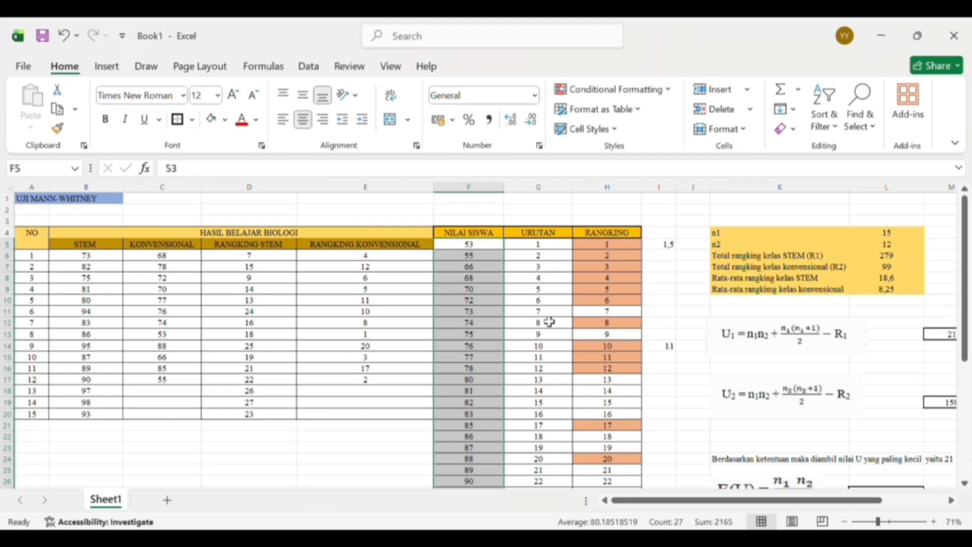
- Shade the conventional class scores in F5:F10 and F12 of the NILAI SISWA column orange
{"action": "scroll", "coordinate": [553, 324], "scroll_direction": "down", "scroll_amount": 1}
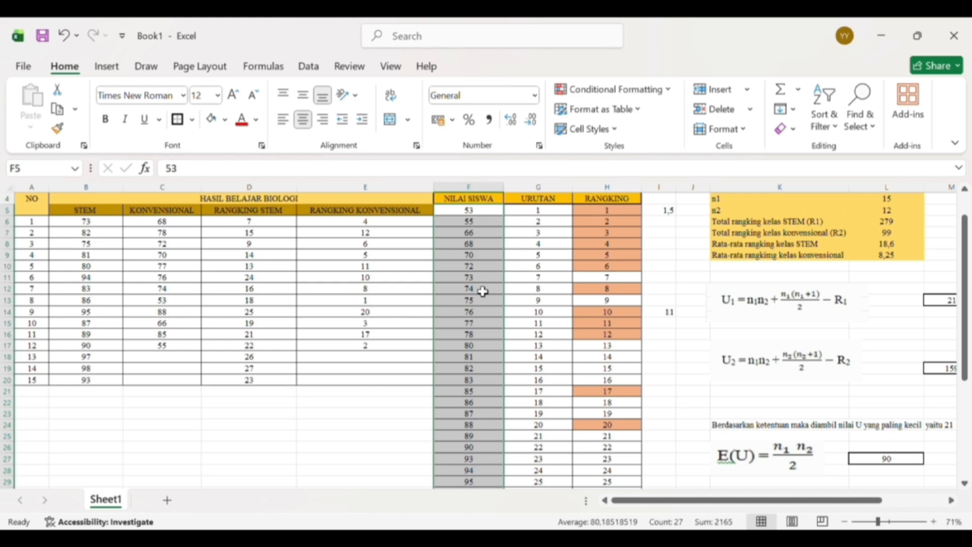
{"action": "left_click", "coordinate": [481, 288]}
{"action": "left_click", "coordinate": [481, 213]}
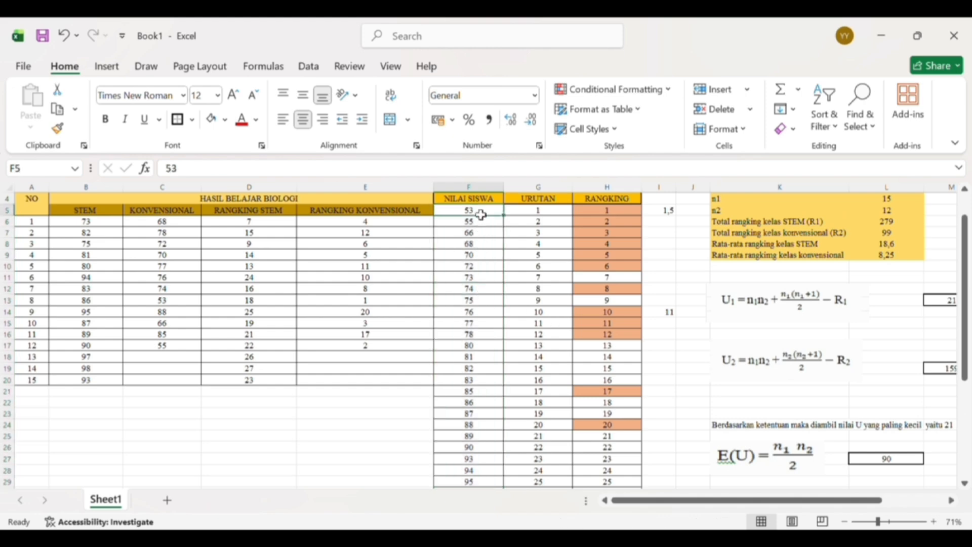
{"action": "left_click_drag", "start_coordinate": [481, 214], "coordinate": [486, 269]}
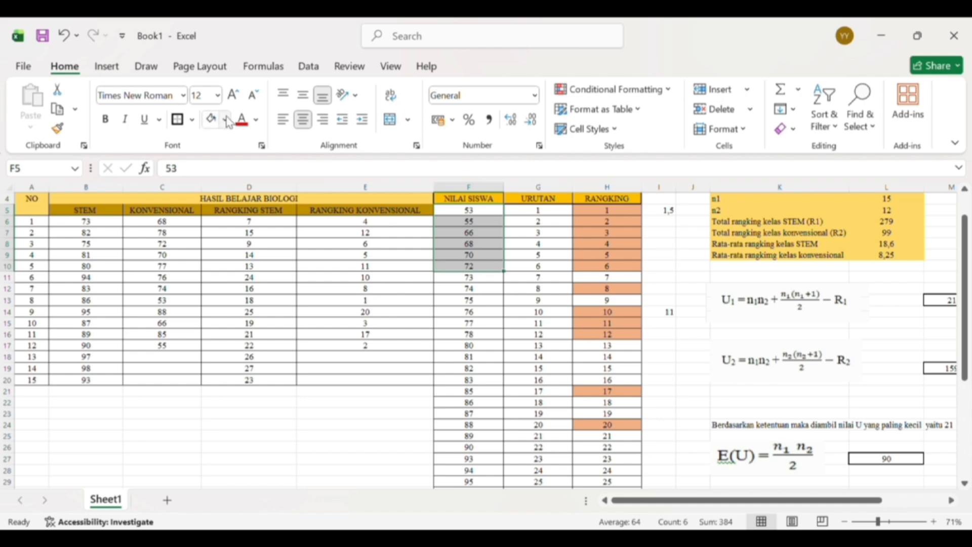
{"action": "left_click", "coordinate": [211, 119]}
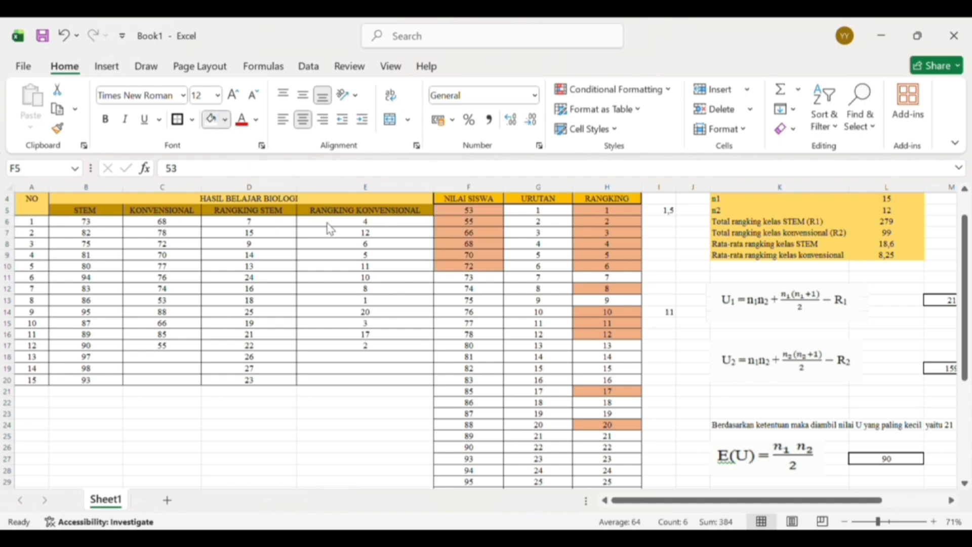
{"action": "left_click", "coordinate": [467, 289]}
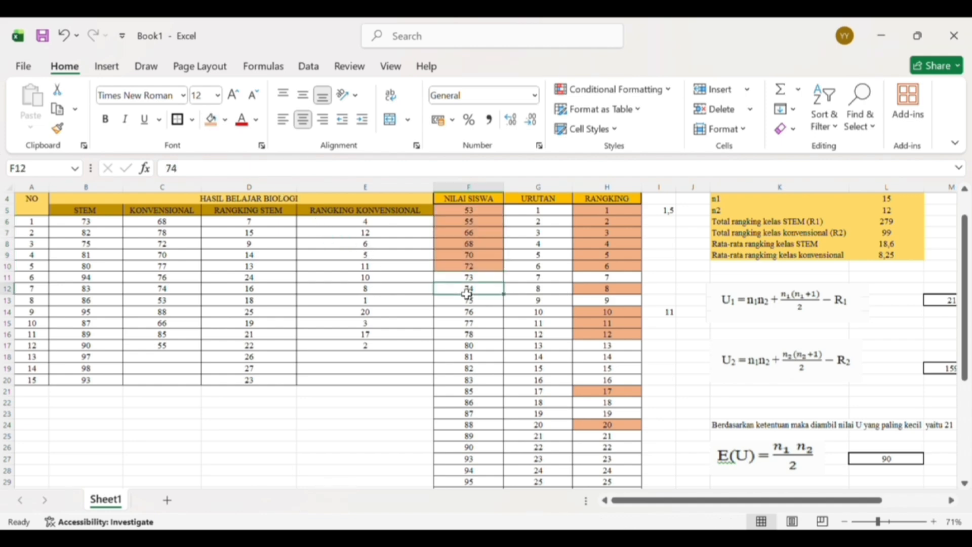
{"action": "left_click", "coordinate": [210, 119]}
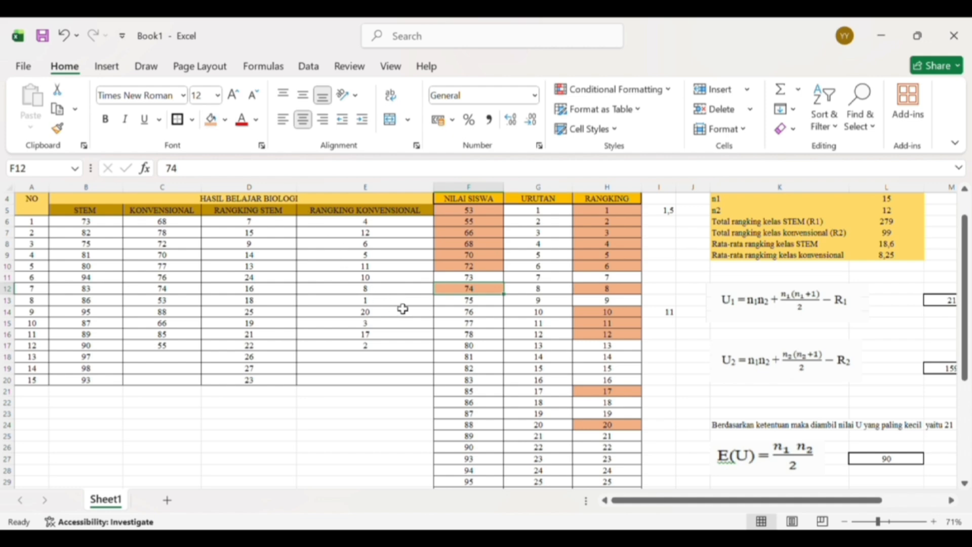
{"action": "left_click", "coordinate": [466, 312]}
{"action": "key", "text": "F2"}
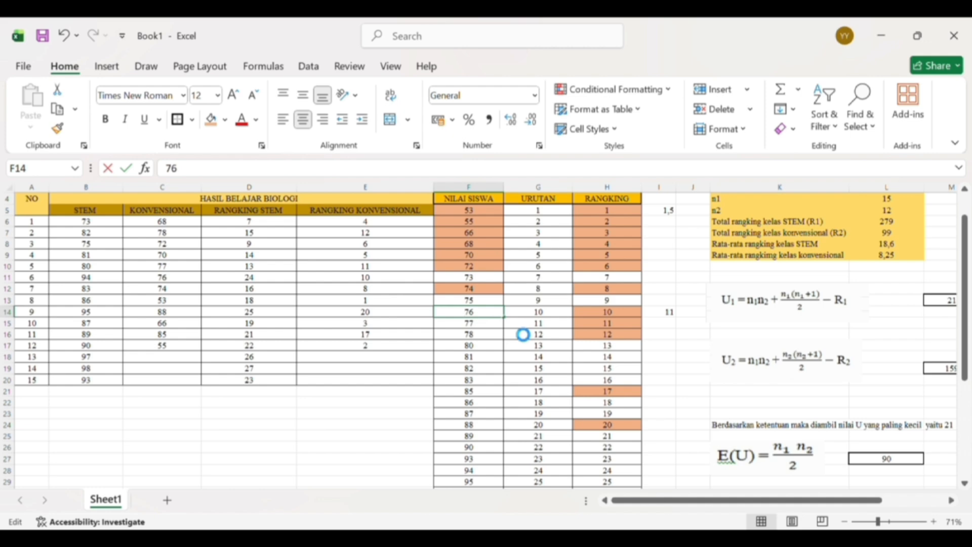
{"action": "key", "text": "Return"}
{"action": "key", "text": "ctrl+Up"}
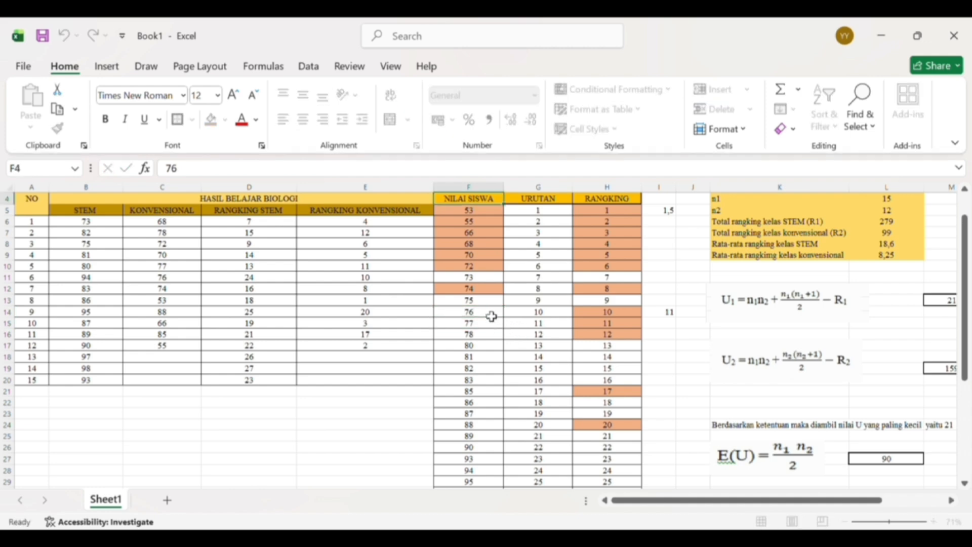
{"action": "left_click_drag", "start_coordinate": [491, 316], "coordinate": [492, 349]}
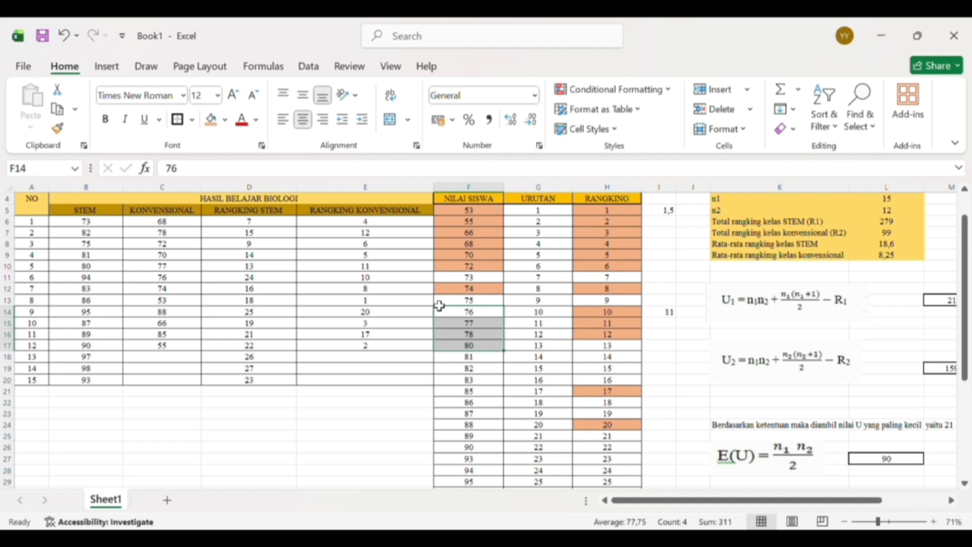
{"action": "left_click", "coordinate": [496, 326]}
- Shade the conventional class scores 76, 77 and 78 in F14:F16 orange
{"action": "left_click", "coordinate": [498, 320]}
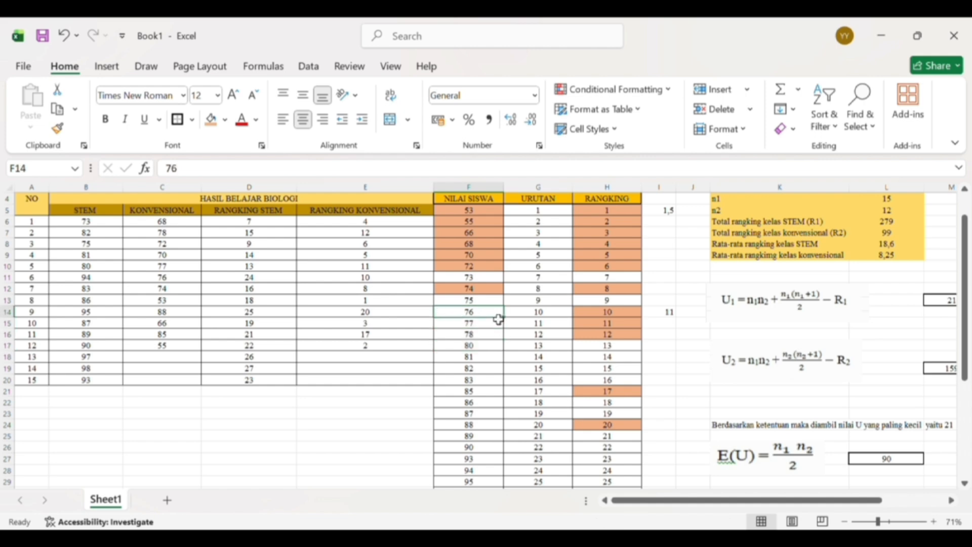
{"action": "left_click_drag", "start_coordinate": [498, 320], "coordinate": [499, 338]}
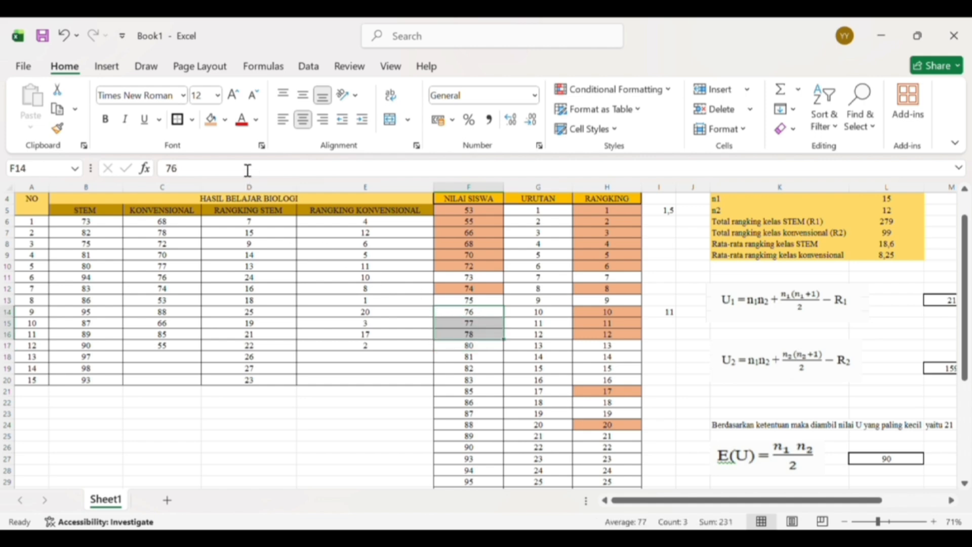
{"action": "left_click", "coordinate": [211, 120]}
- Shade the conventional class scores 85 and 88 in F21 and F24 of the NILAI SISWA column orange
{"action": "scroll", "coordinate": [365, 202], "scroll_direction": "down", "scroll_amount": 2}
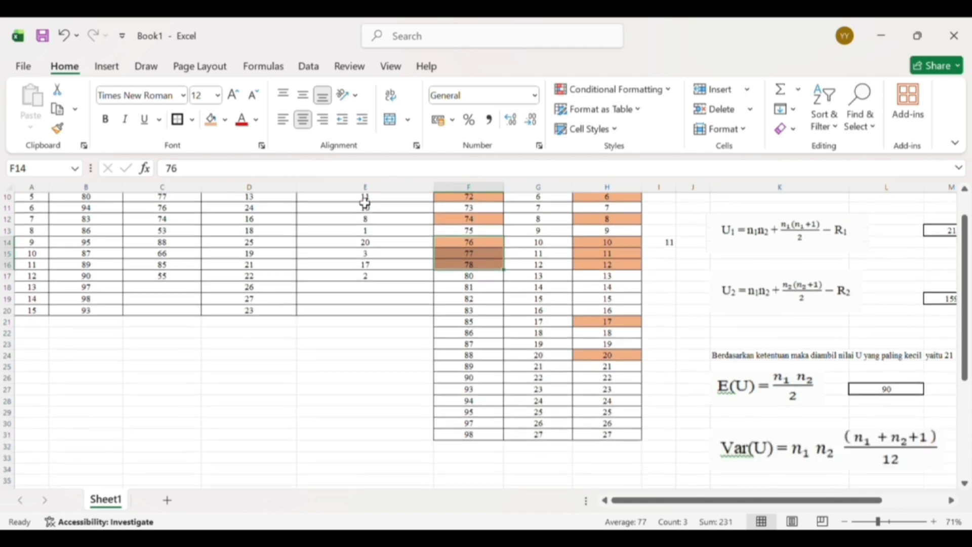
{"action": "left_click", "coordinate": [474, 328]}
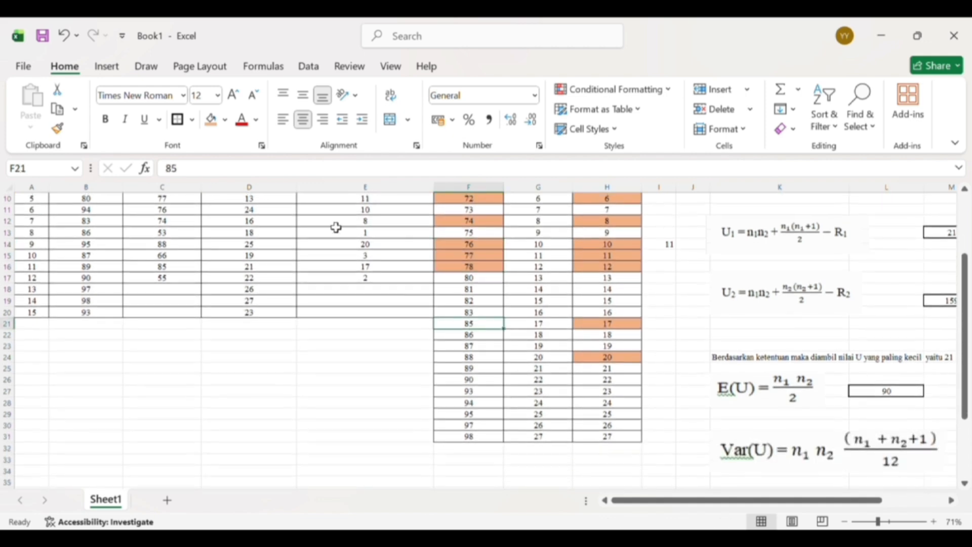
{"action": "left_click", "coordinate": [219, 126]}
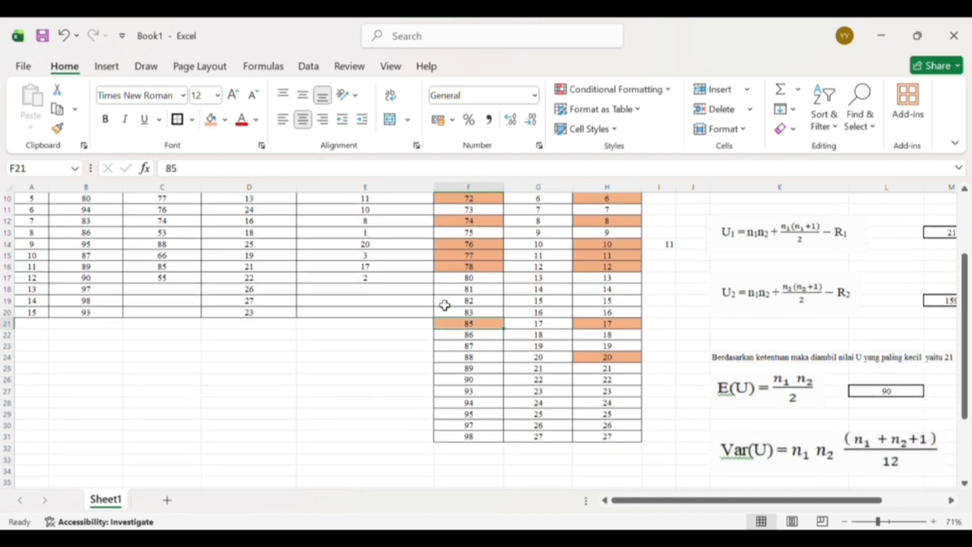
{"action": "left_click", "coordinate": [477, 362]}
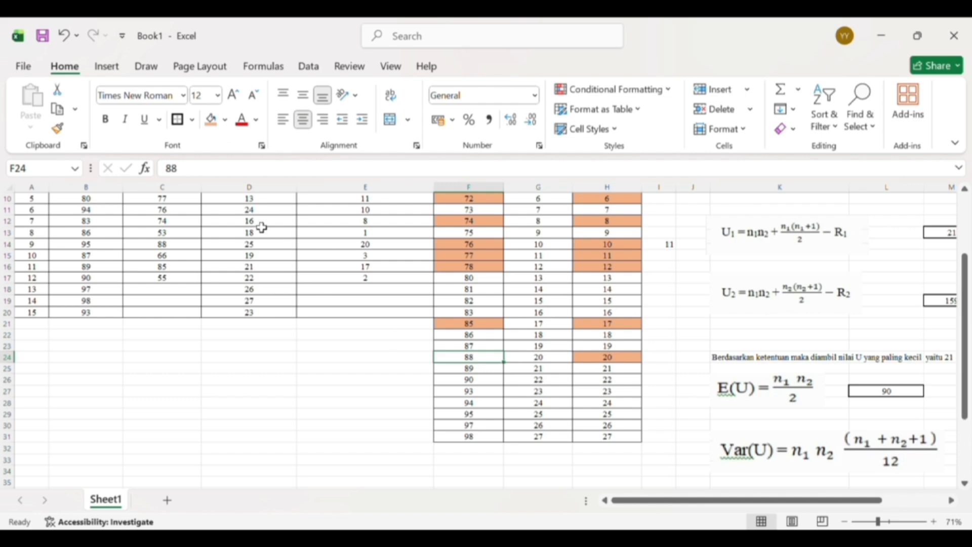
{"action": "left_click", "coordinate": [214, 128]}
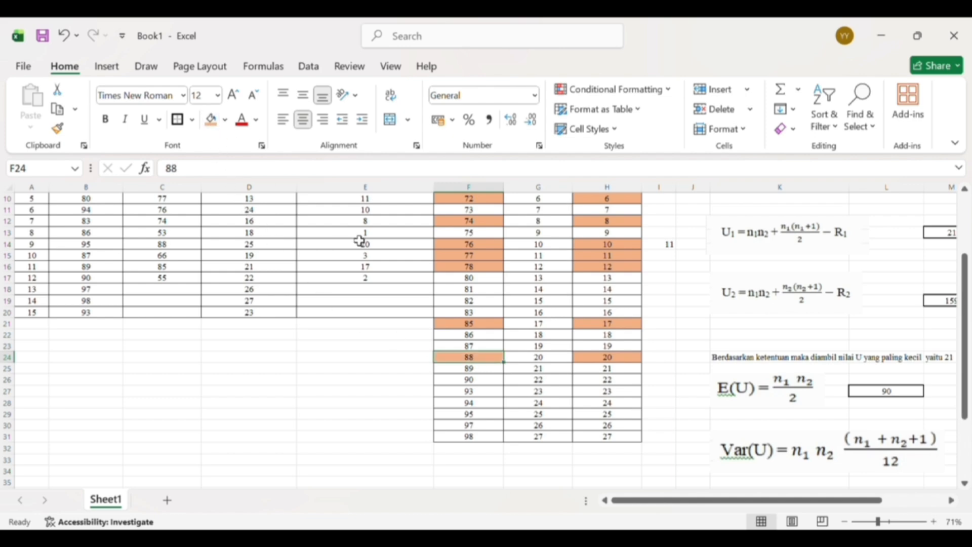
- Compare the shaded NILAI SISWA scores with the URUTAN and RANKING columns down the whole list
{"action": "scroll", "coordinate": [404, 267], "scroll_direction": "up", "scroll_amount": 3}
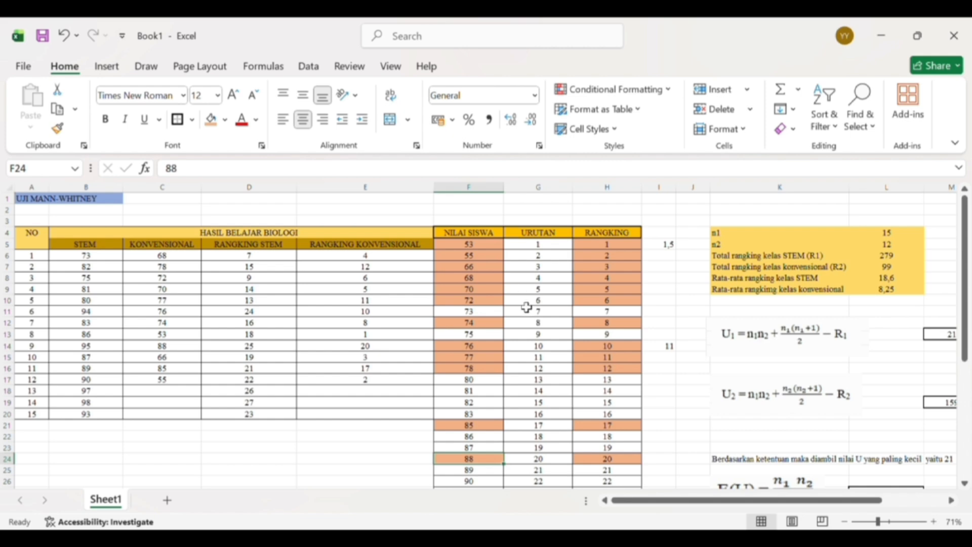
{"action": "scroll", "coordinate": [527, 307], "scroll_direction": "down", "scroll_amount": 1}
{"action": "scroll", "coordinate": [527, 307], "scroll_direction": "up", "scroll_amount": 1}
{"action": "scroll", "coordinate": [590, 291], "scroll_direction": "down", "scroll_amount": 3}
{"action": "scroll", "coordinate": [589, 291], "scroll_direction": "up", "scroll_amount": 2}
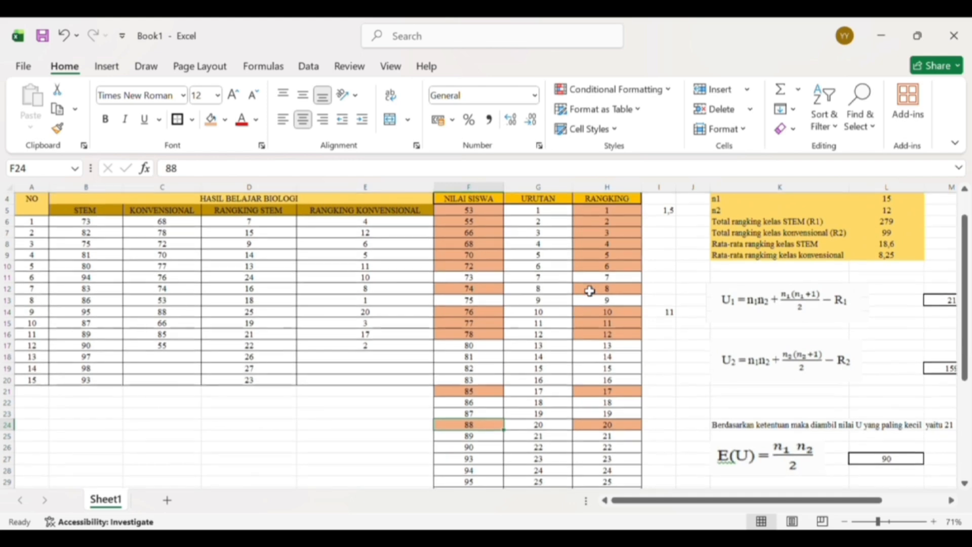
{"action": "scroll", "coordinate": [589, 291], "scroll_direction": "up", "scroll_amount": 1}
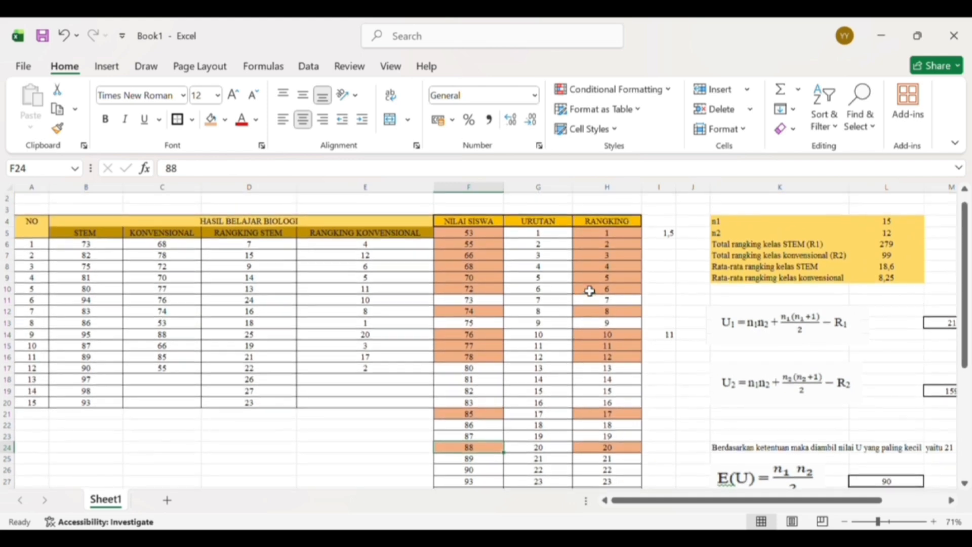
{"action": "scroll", "coordinate": [590, 291], "scroll_direction": "down", "scroll_amount": 1}
{"action": "scroll", "coordinate": [589, 291], "scroll_direction": "up", "scroll_amount": 1}
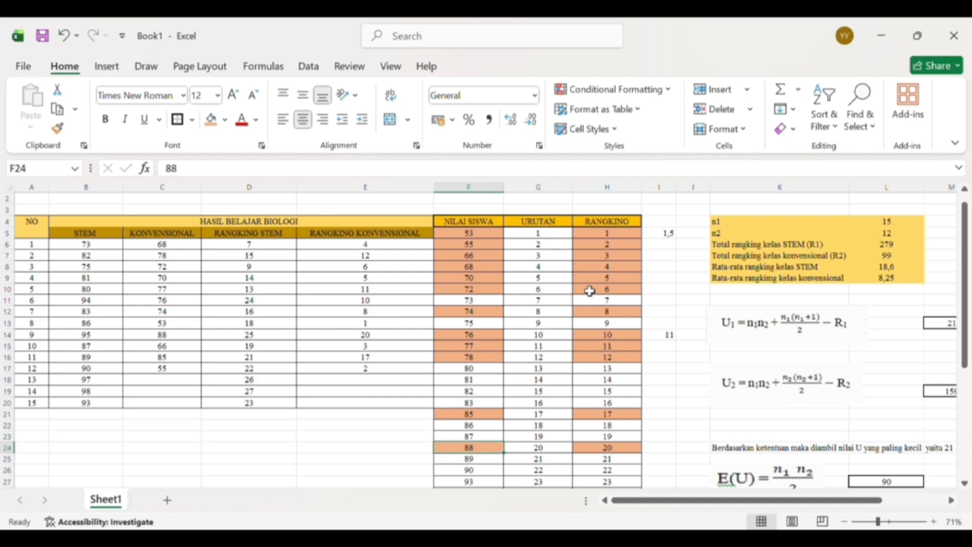
{"action": "scroll", "coordinate": [590, 291], "scroll_direction": "down", "scroll_amount": 3}
{"action": "scroll", "coordinate": [590, 292], "scroll_direction": "up", "scroll_amount": 4}
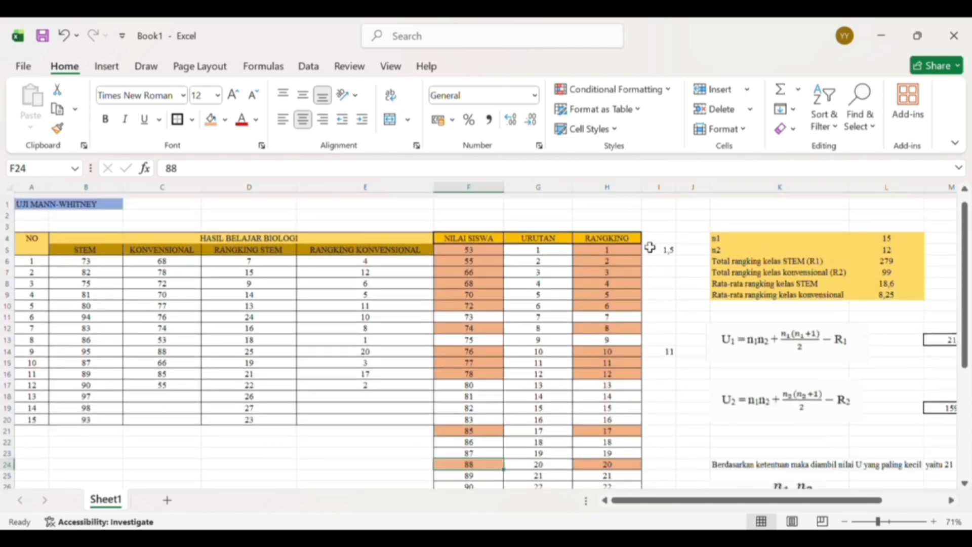
{"action": "type", "text": "g"}
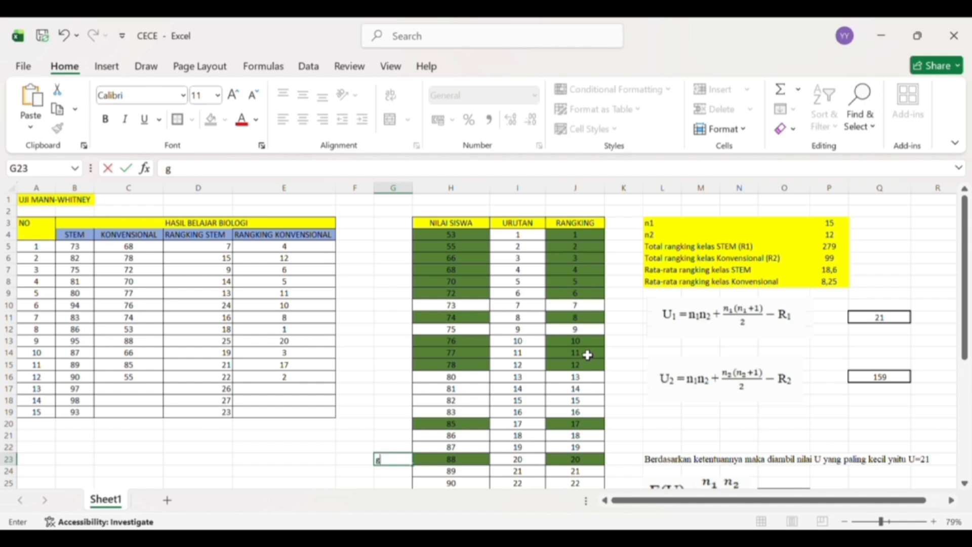
{"action": "scroll", "coordinate": [587, 355], "scroll_direction": "down", "scroll_amount": 1}
{"action": "scroll", "coordinate": [587, 354], "scroll_direction": "up", "scroll_amount": 1}
- Enter the formula =I4+I5/2 in K4, beside the first row of the RANKING column
{"action": "left_click", "coordinate": [615, 242]}
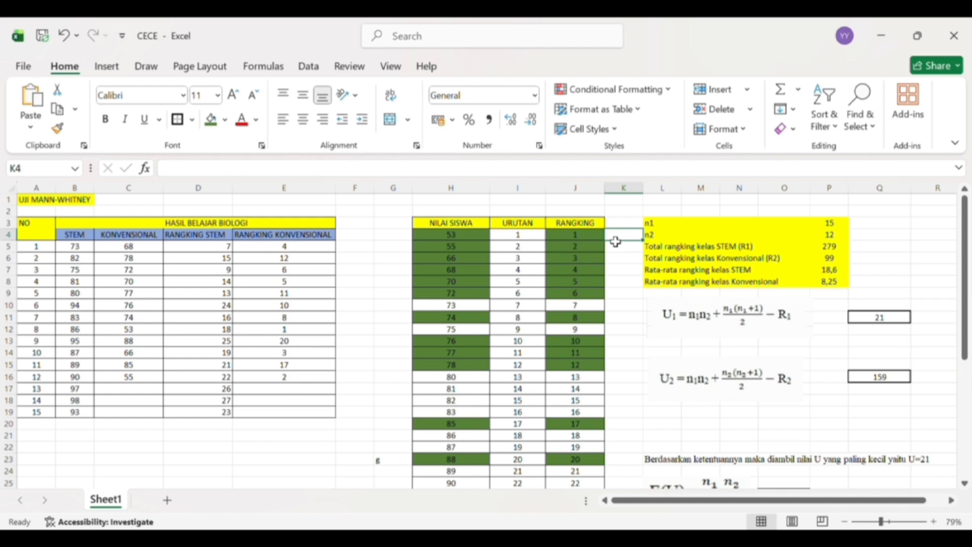
{"action": "type", "text": "="}
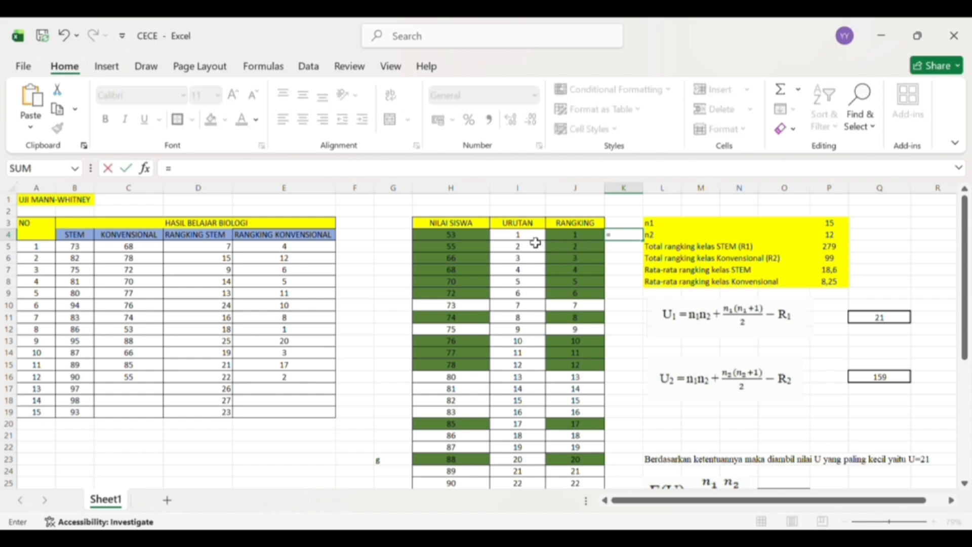
{"action": "left_click", "coordinate": [534, 238]}
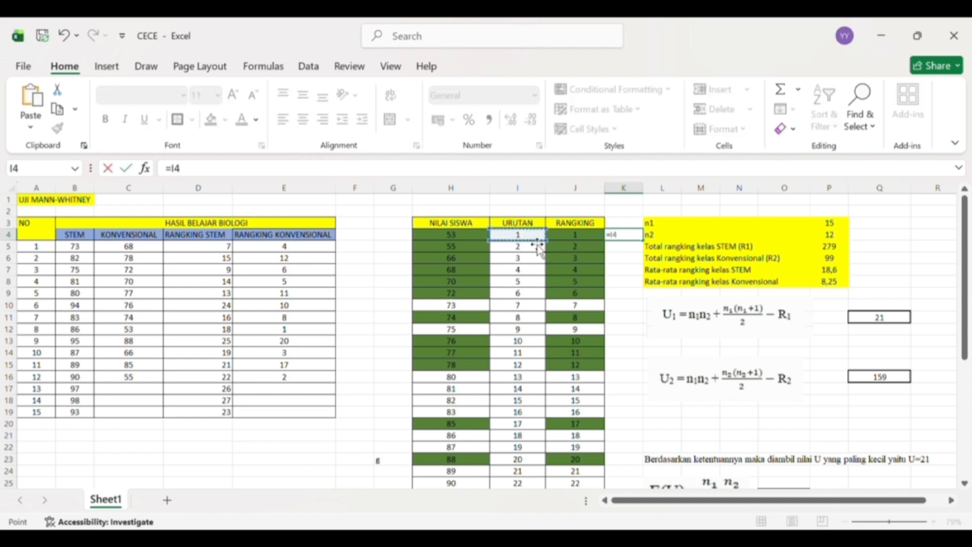
{"action": "type", "text": "+"}
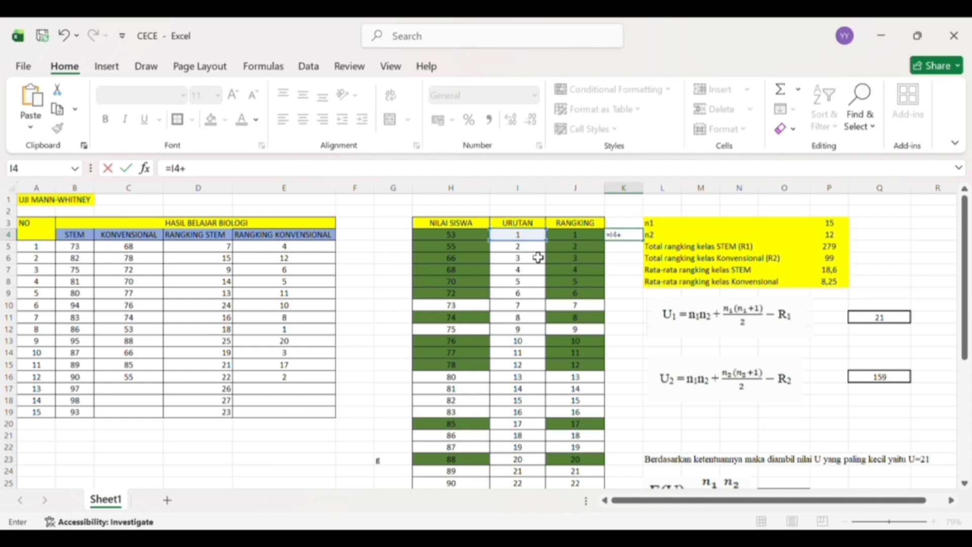
{"action": "left_click", "coordinate": [534, 252]}
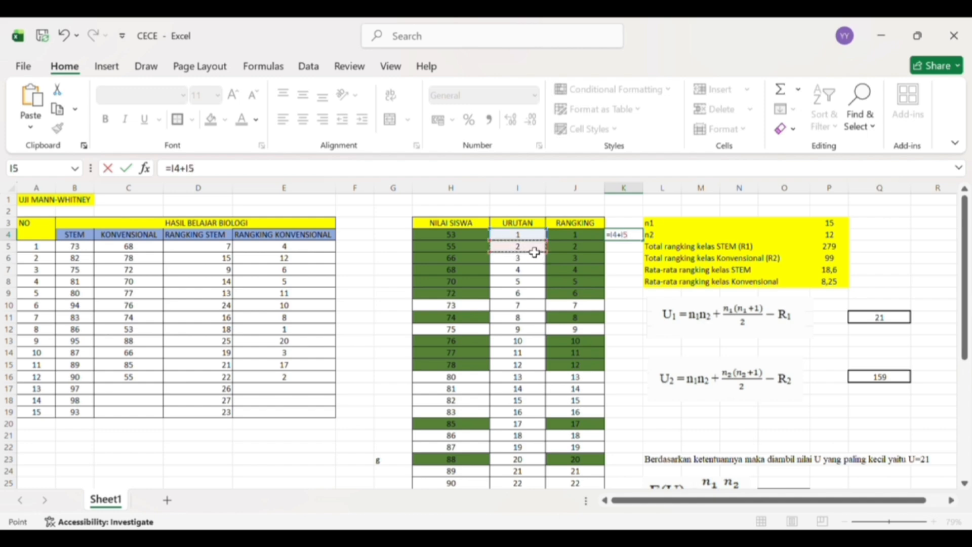
{"action": "type", "text": "/2"}
{"action": "key", "text": "Return"}
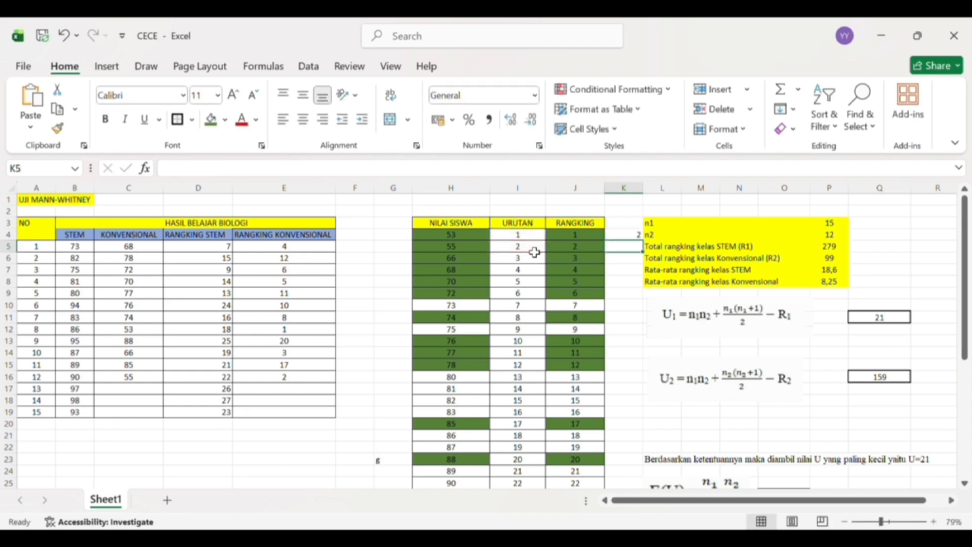
- Add parentheses around the sum in the K4 formula, making it =(I4+I5)/2
{"action": "left_click", "coordinate": [614, 241]}
{"action": "double_click", "coordinate": [615, 241]}
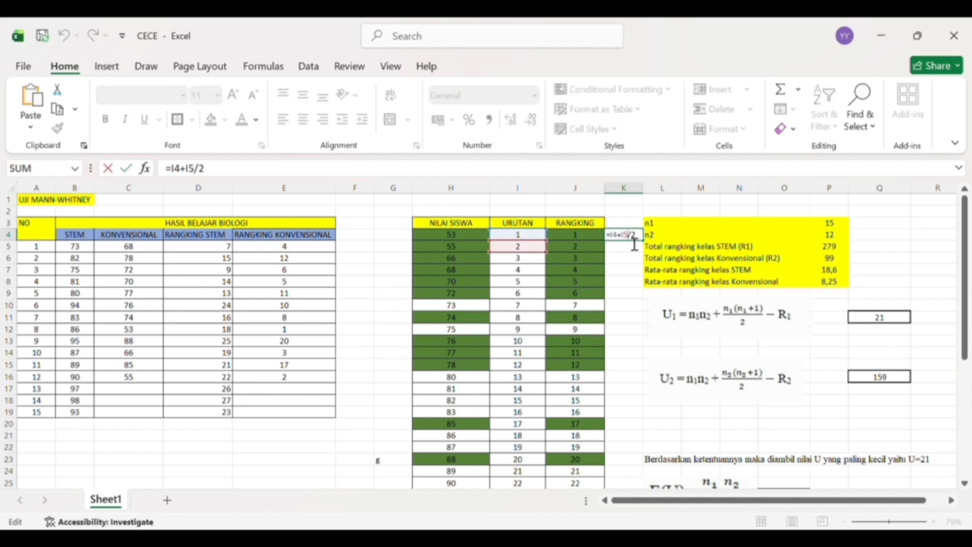
{"action": "type", "text": ")"}
{"action": "type", "text": "("}
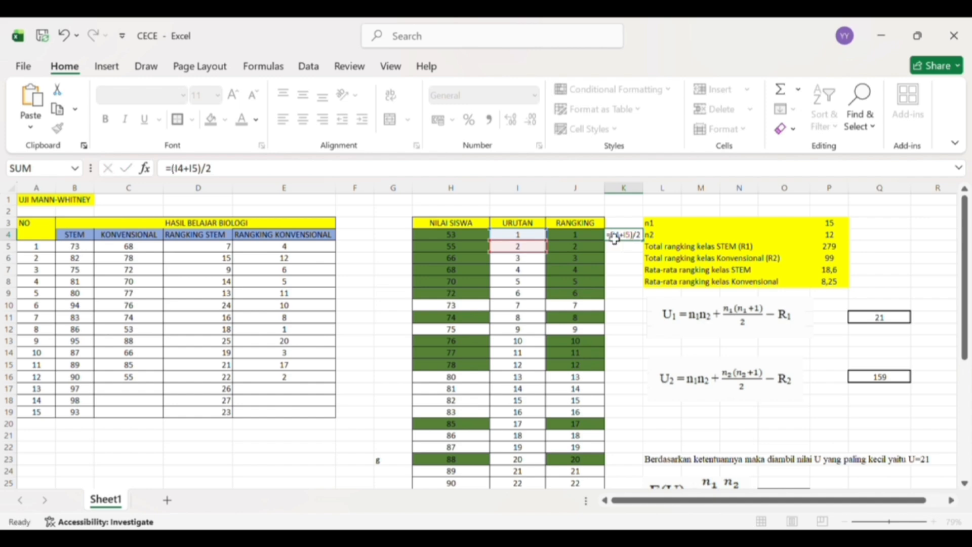
{"action": "key", "text": "Return"}
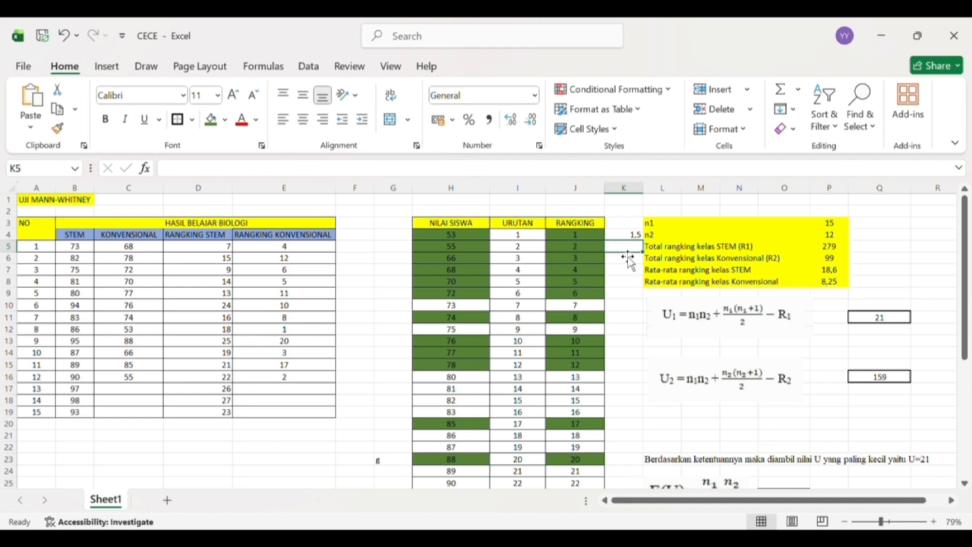
- Calculate the average rank of positions 10, 11 and 12 in K13 with the formula =(10+11+12)/3
{"action": "scroll", "coordinate": [626, 255], "scroll_direction": "down", "scroll_amount": 2}
{"action": "scroll", "coordinate": [625, 251], "scroll_direction": "up", "scroll_amount": 2}
{"action": "left_click", "coordinate": [634, 346]}
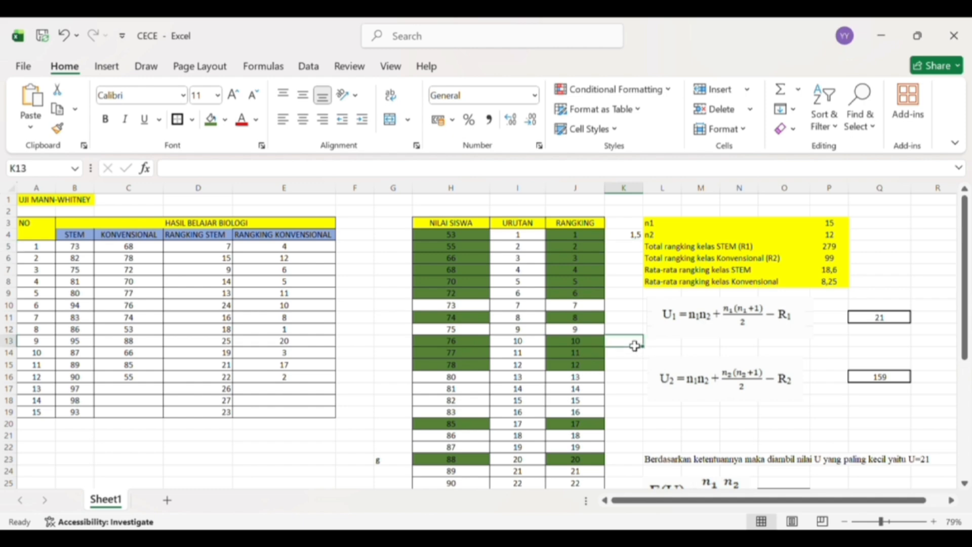
{"action": "type", "text": "="}
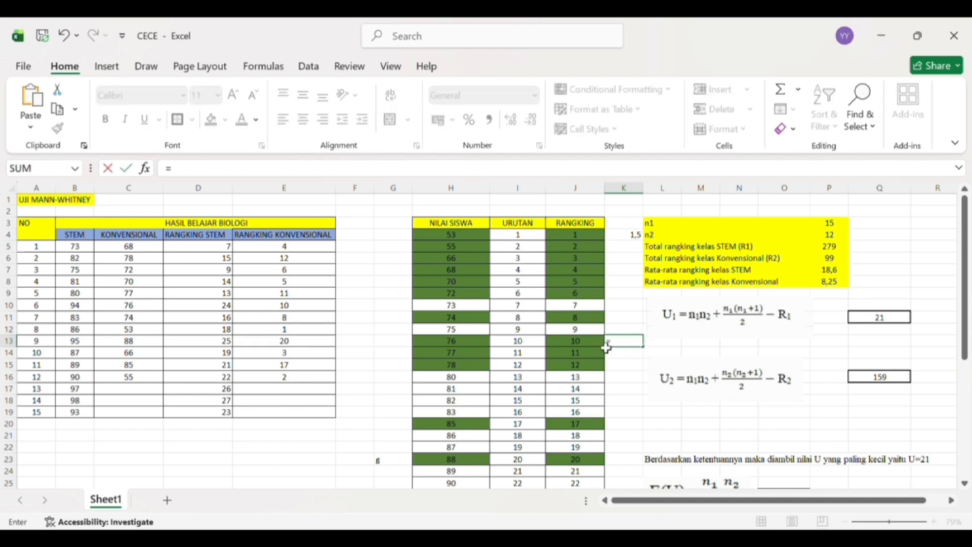
{"action": "type", "text": "(10+1112"}
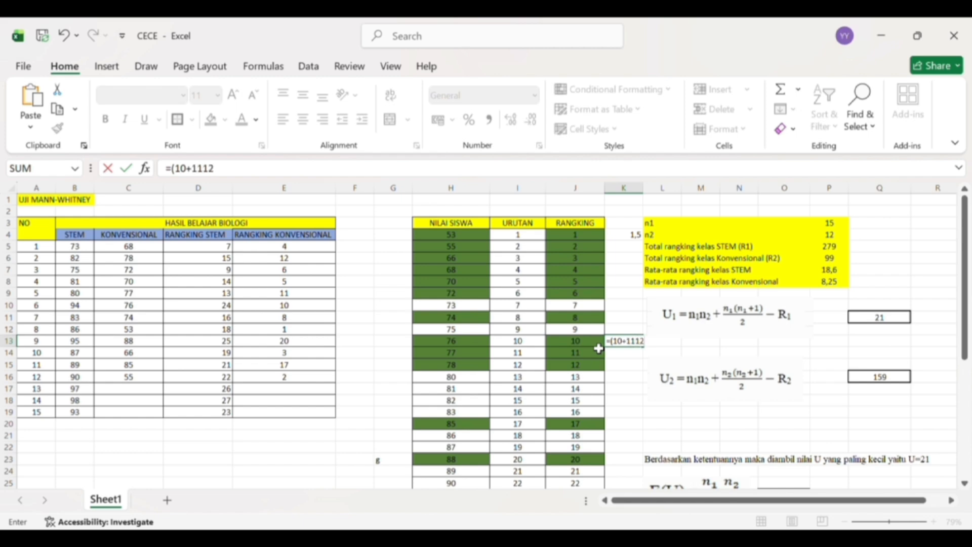
{"action": "key", "text": "BackSpace"}
{"action": "key", "text": "BackSpace"}
{"action": "type", "text": "+12)/3"}
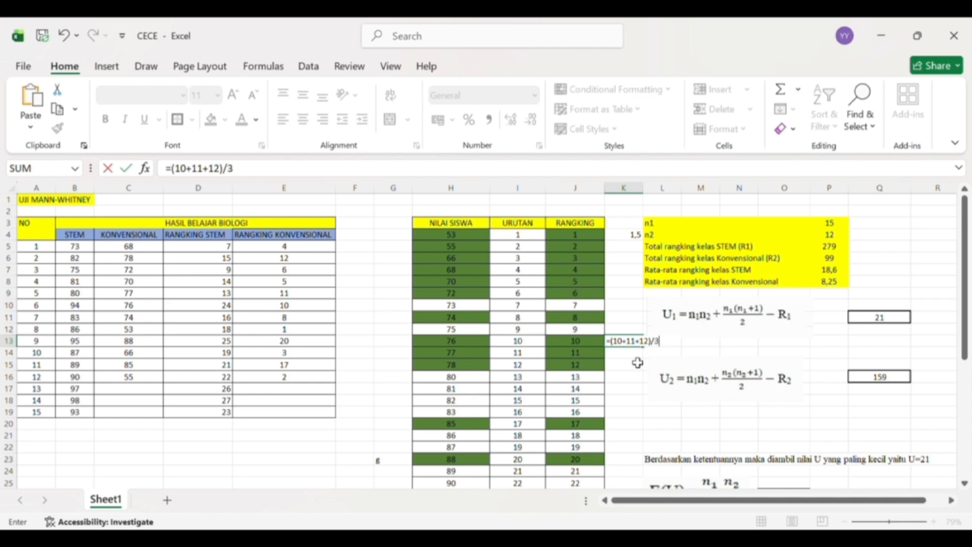
{"action": "key", "text": "Return"}
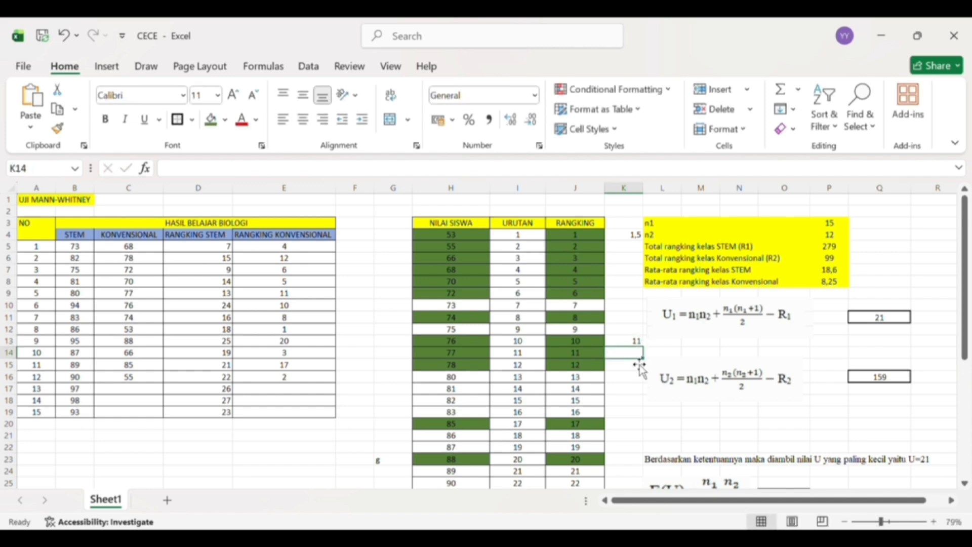
- Review the rankings and the U formulas down the sheet, and inspect the n1 entry in P3
{"action": "scroll", "coordinate": [640, 365], "scroll_direction": "down", "scroll_amount": 2}
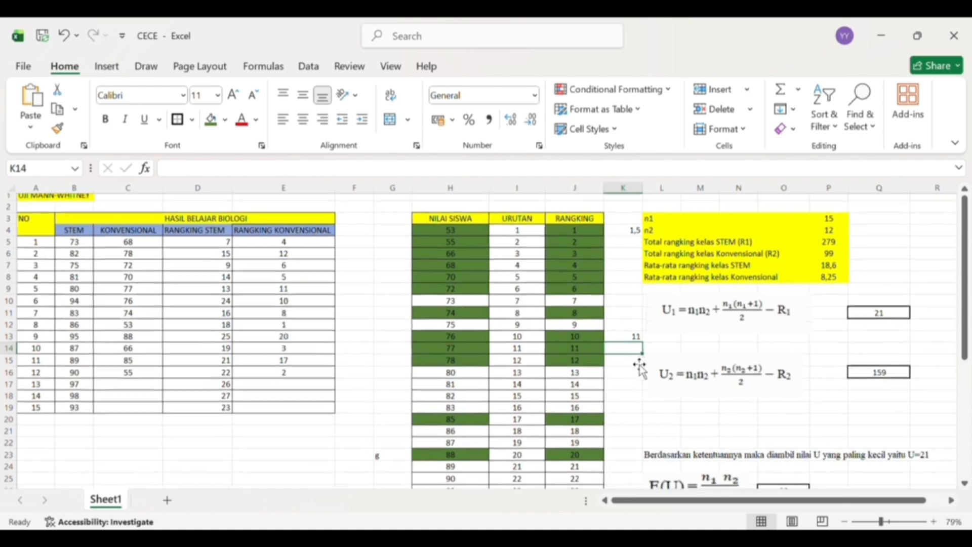
{"action": "scroll", "coordinate": [640, 365], "scroll_direction": "down", "scroll_amount": 2}
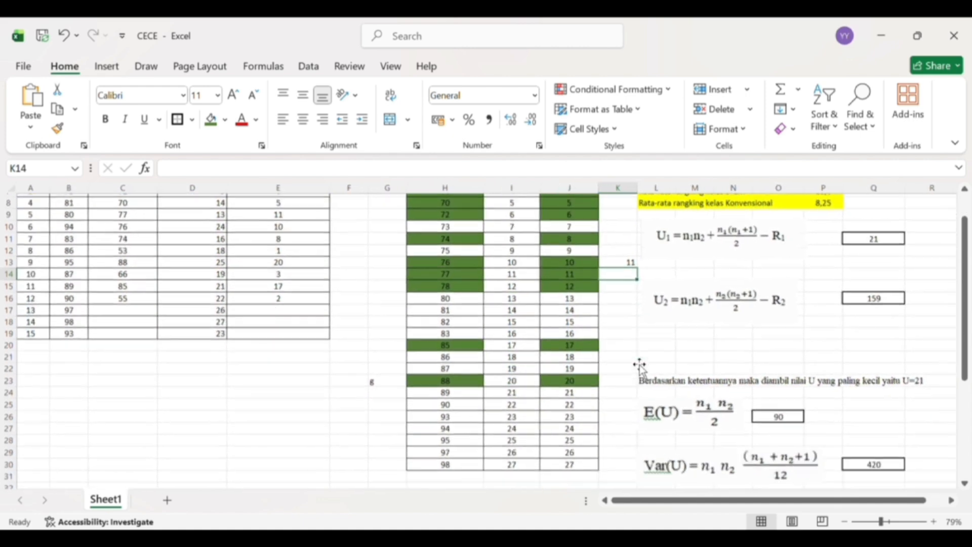
{"action": "scroll", "coordinate": [640, 365], "scroll_direction": "up", "scroll_amount": 3}
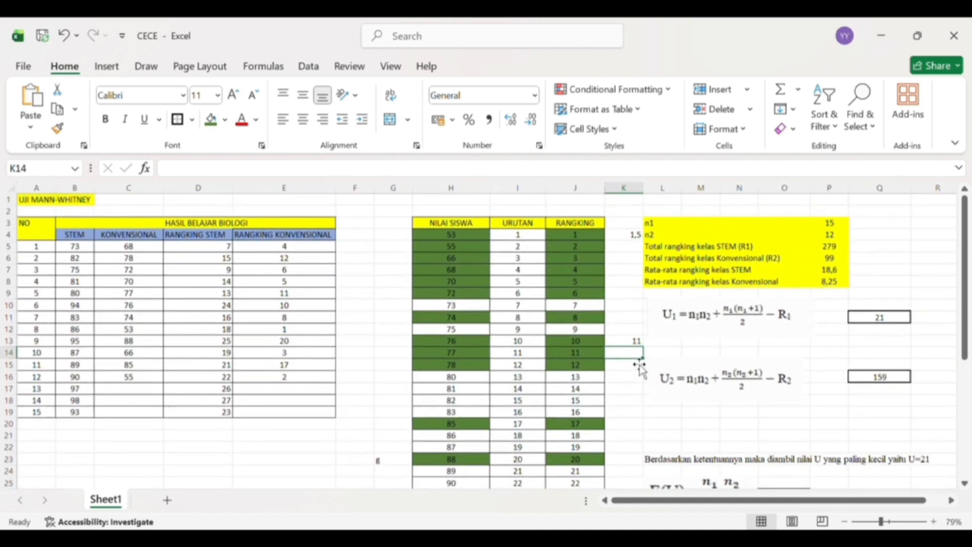
{"action": "scroll", "coordinate": [640, 366], "scroll_direction": "down", "scroll_amount": 2}
{"action": "scroll", "coordinate": [636, 354], "scroll_direction": "up", "scroll_amount": 2}
{"action": "scroll", "coordinate": [763, 293], "scroll_direction": "right", "scroll_amount": 1}
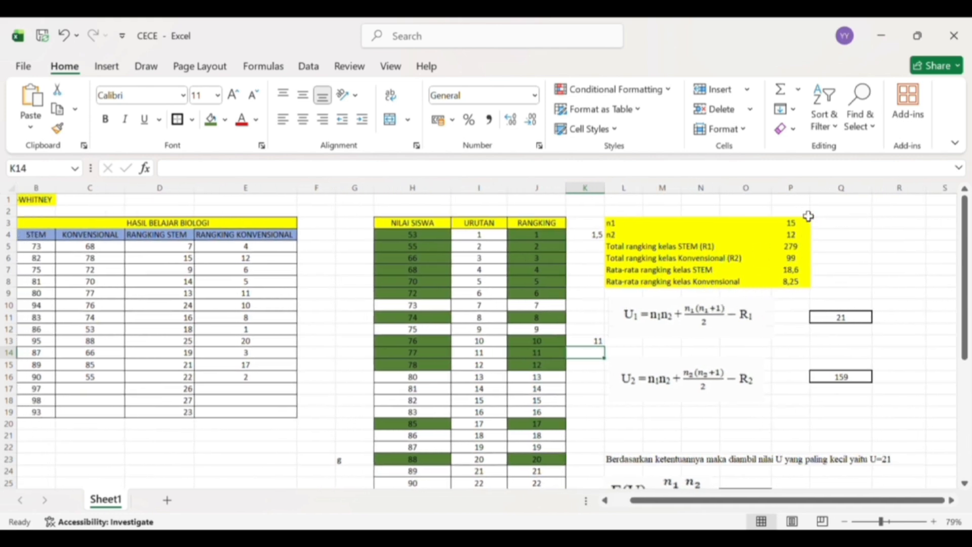
{"action": "left_click", "coordinate": [795, 228]}
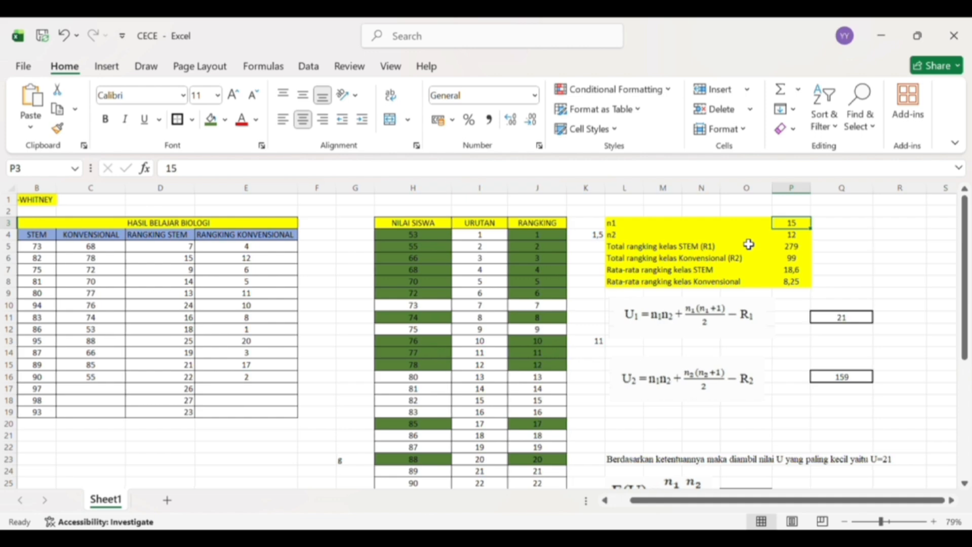
{"action": "scroll", "coordinate": [746, 245], "scroll_direction": "left", "scroll_amount": 1}
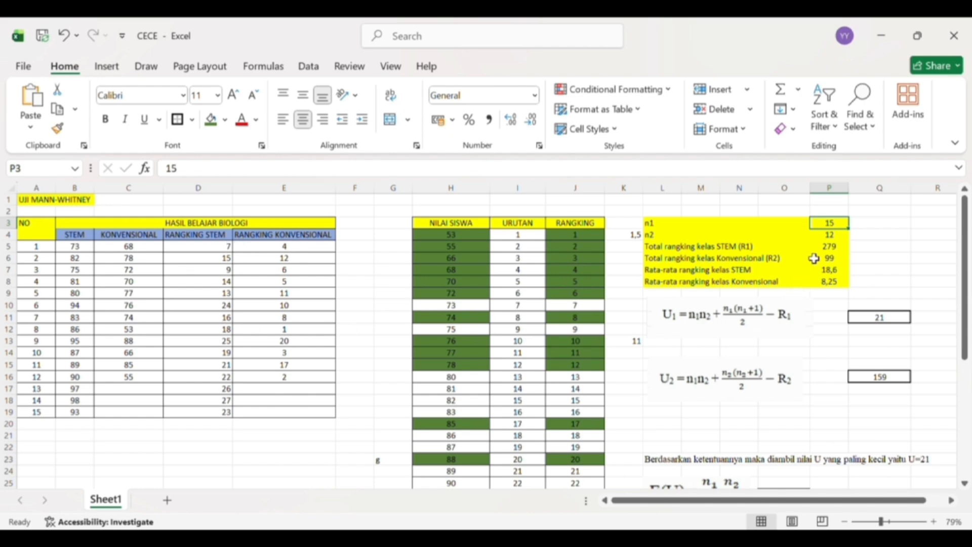
- Re-enter the STEM rank total (R1) in P5 with a SUM formula over D5:D19
{"action": "double_click", "coordinate": [828, 246]}
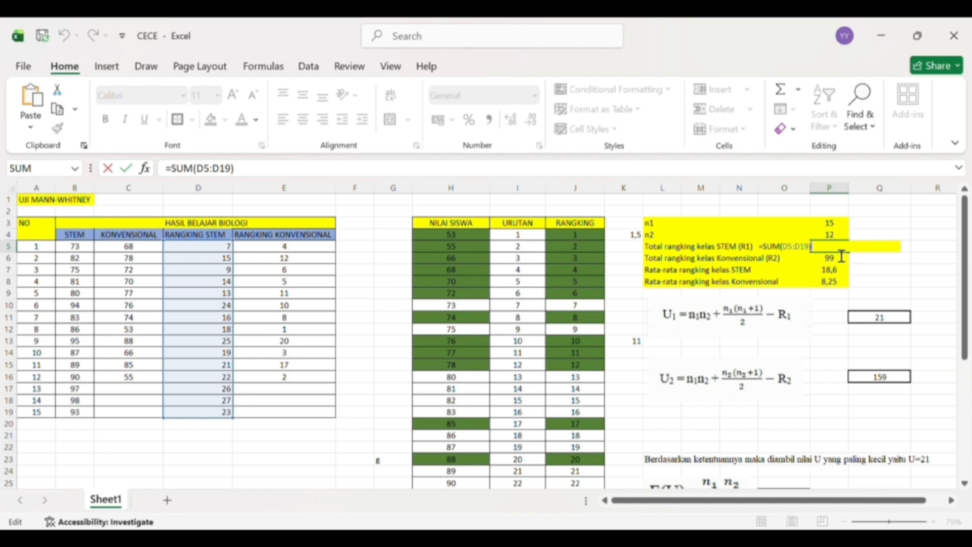
{"action": "key", "text": "BackSpace"}
{"action": "key", "text": "BackSpace"}
{"action": "key", "text": "BackSpace"}
{"action": "key", "text": "BackSpace"}
{"action": "key", "text": "BackSpace"}
{"action": "key", "text": "BackSpace"}
{"action": "key", "text": "BackSpace"}
{"action": "key", "text": "BackSpace"}
{"action": "key", "text": "BackSpace"}
{"action": "key", "text": "BackSpace"}
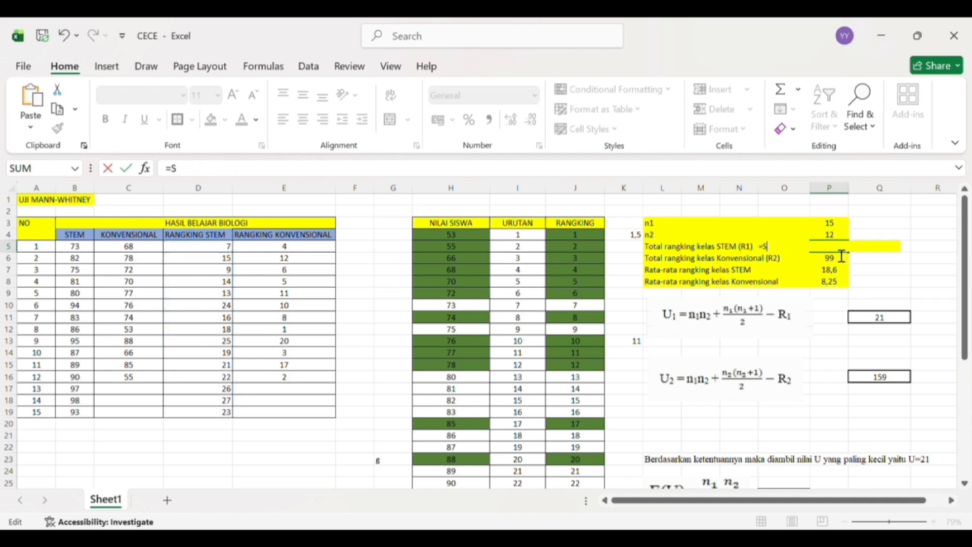
{"action": "key", "text": "BackSpace"}
{"action": "type", "text": "sum("}
{"action": "left_click", "coordinate": [220, 252]}
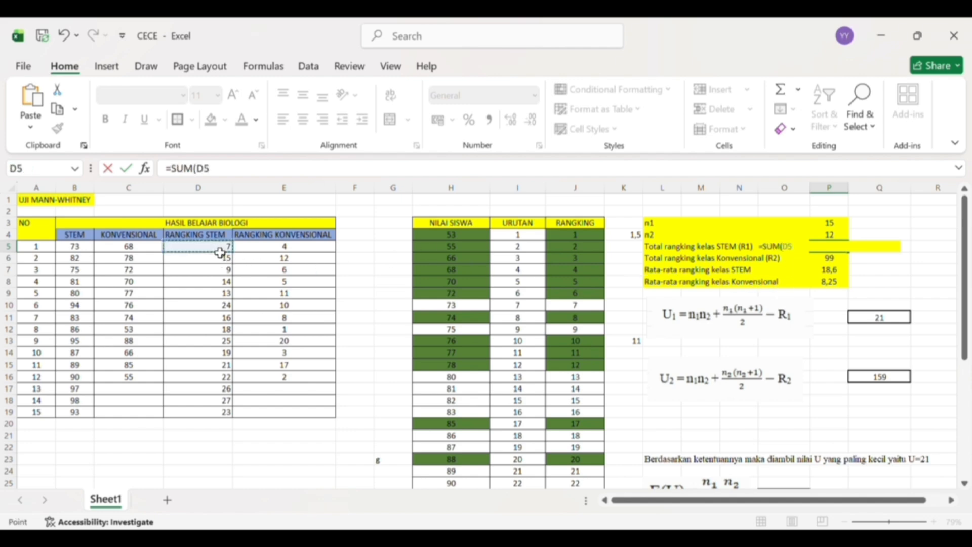
{"action": "left_click_drag", "start_coordinate": [220, 252], "coordinate": [226, 416]}
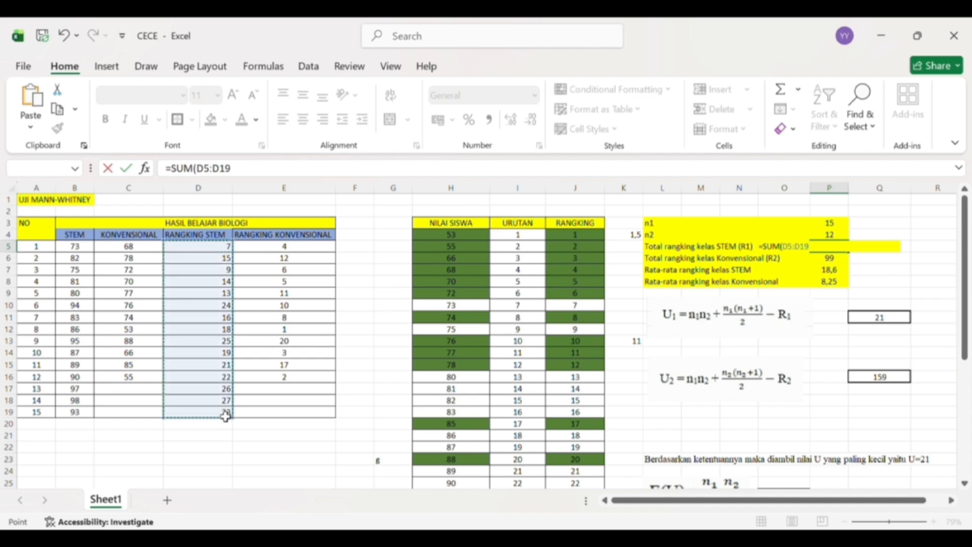
{"action": "key", "text": "Return"}
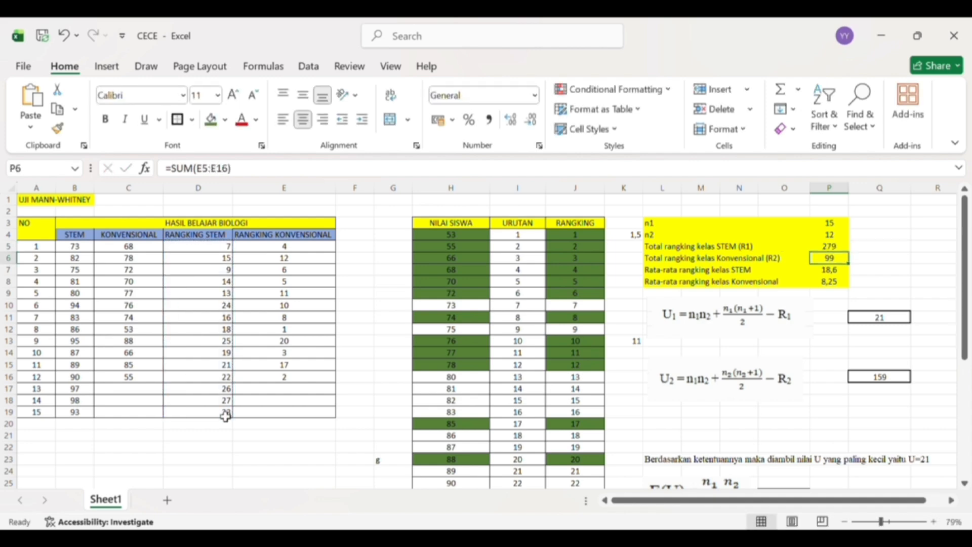
- Re-enter the conventional class rank total (R2) in P6 with a SUM formula over E5:E16
{"action": "scroll", "coordinate": [225, 416], "scroll_direction": "down", "scroll_amount": 1}
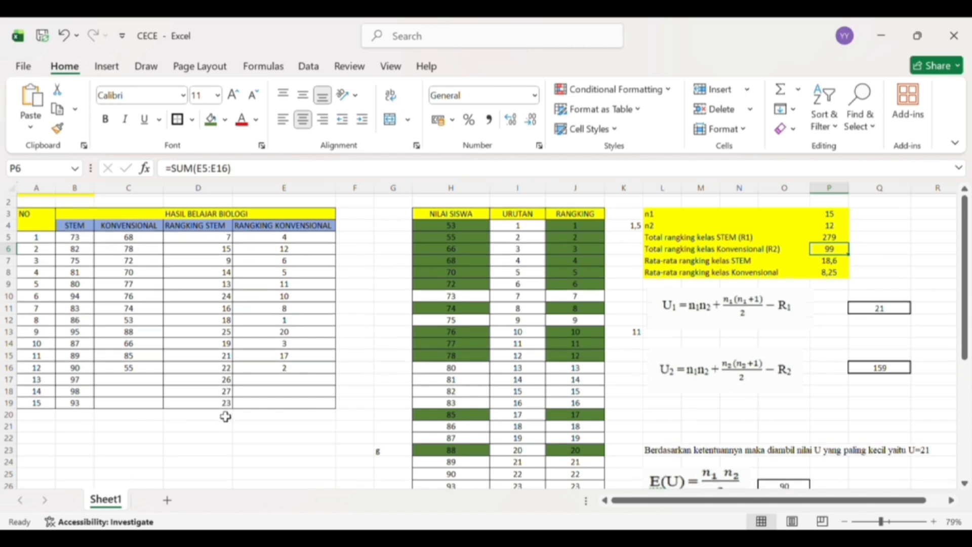
{"action": "double_click", "coordinate": [842, 253]}
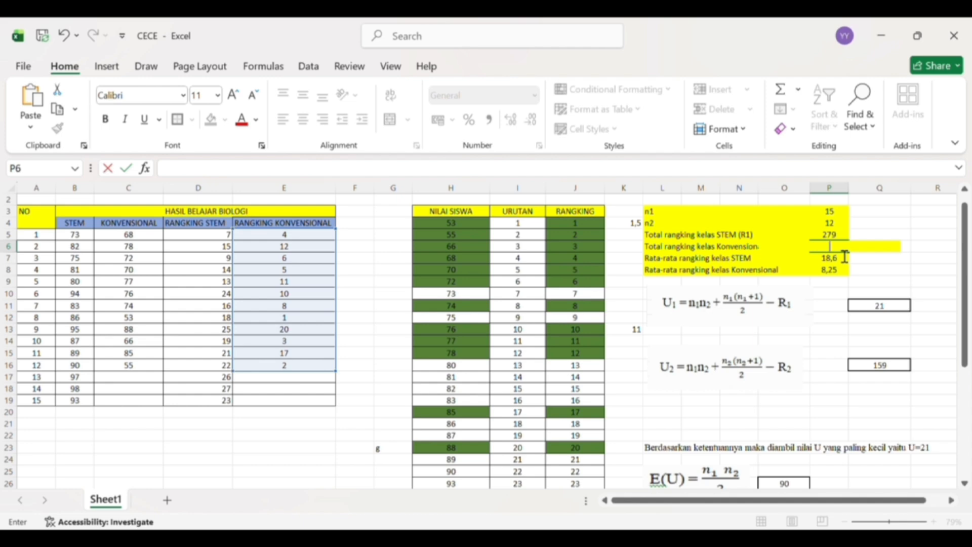
{"action": "type", "text": "="}
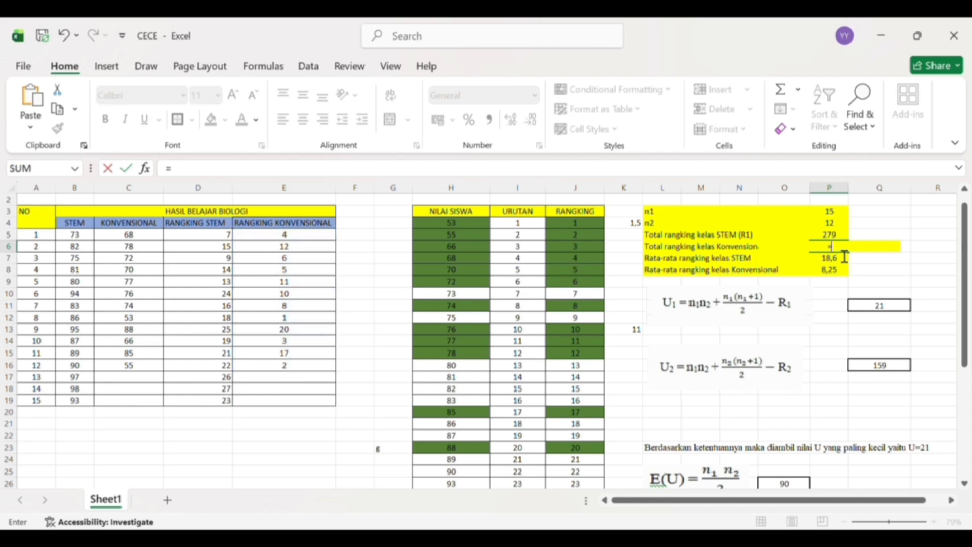
{"action": "type", "text": "sum"}
{"action": "key", "text": "Tab"}
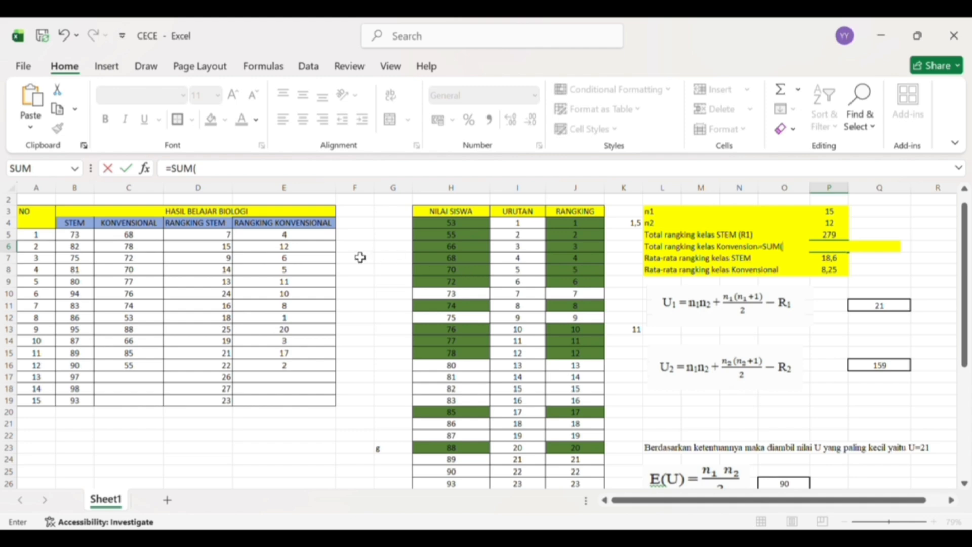
{"action": "left_click", "coordinate": [329, 240]}
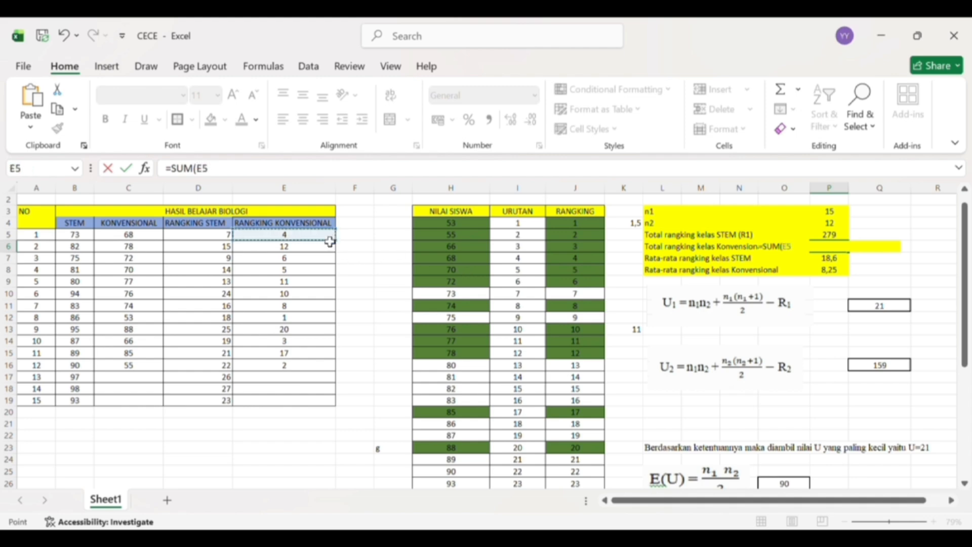
{"action": "left_click", "coordinate": [323, 372], "text": "shift"}
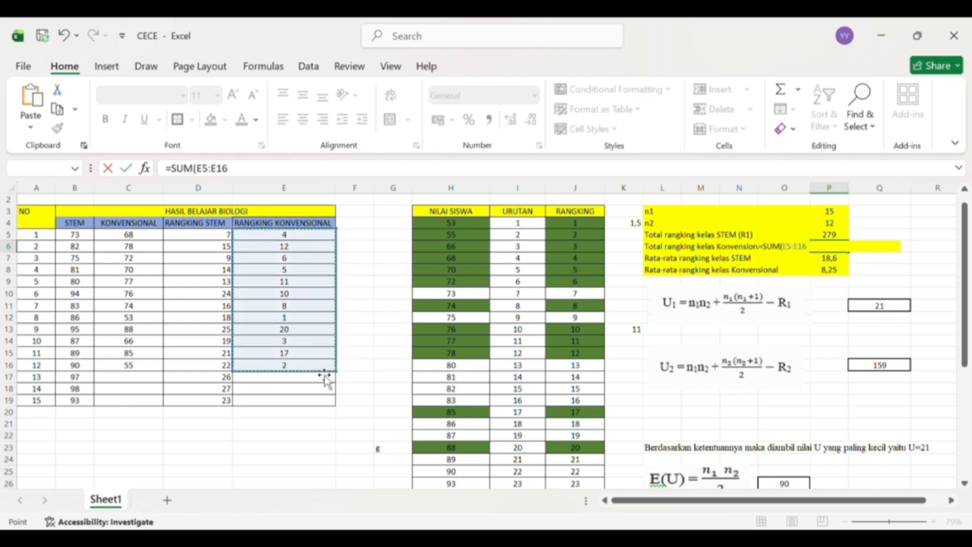
{"action": "key", "text": "Return"}
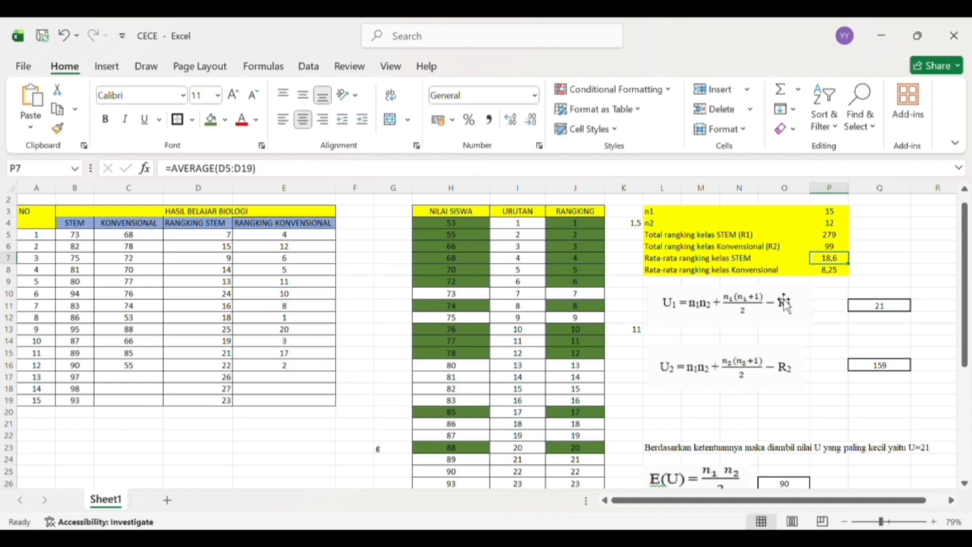
- Clear P7 and recalculate the average STEM rank there with an AVERAGE formula over D5:D19
{"action": "scroll", "coordinate": [788, 278], "scroll_direction": "up", "scroll_amount": 1}
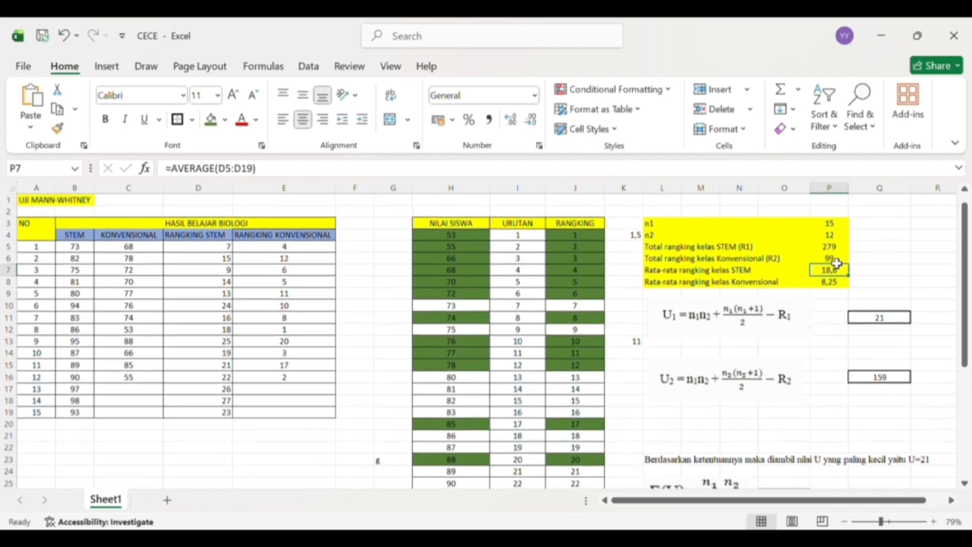
{"action": "key", "text": "BackSpace"}
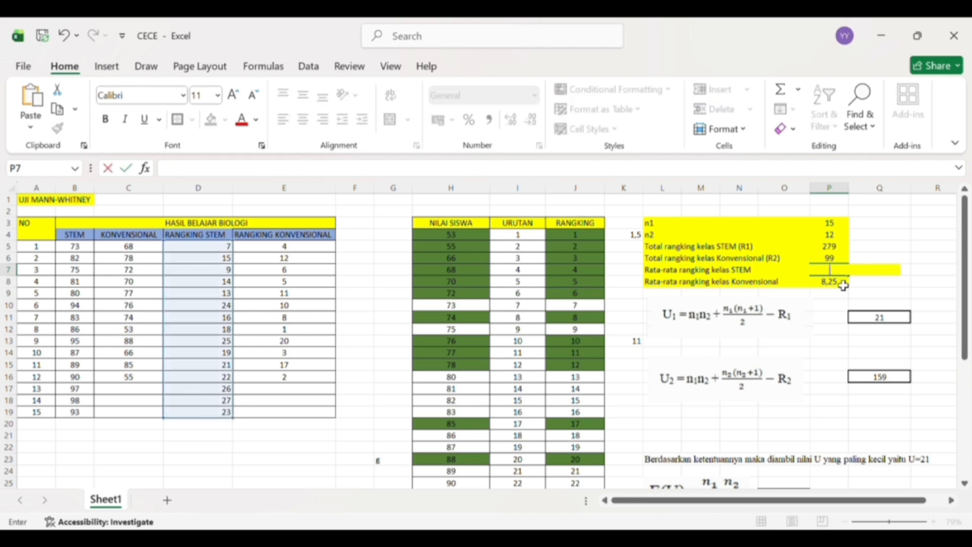
{"action": "left_click", "coordinate": [843, 285]}
{"action": "left_click", "coordinate": [840, 272]}
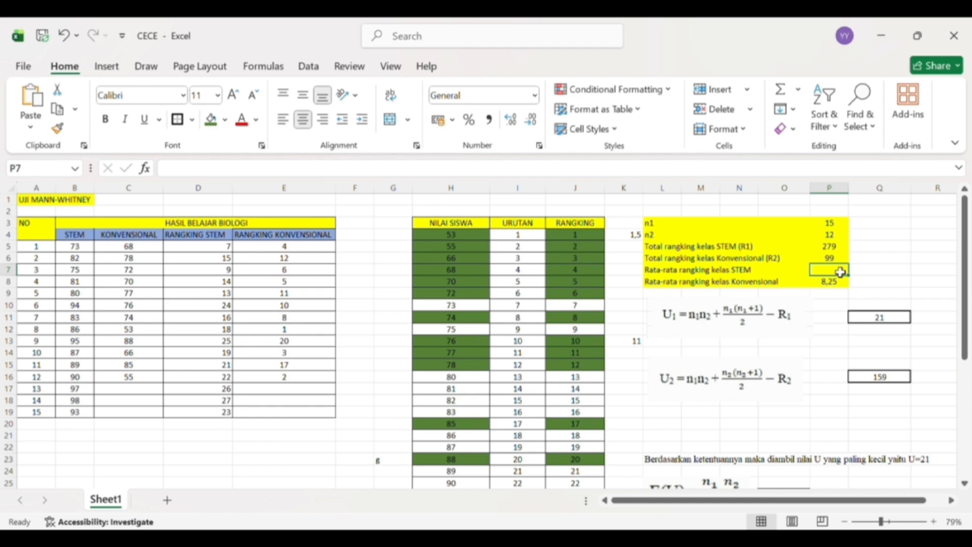
{"action": "type", "text": "="}
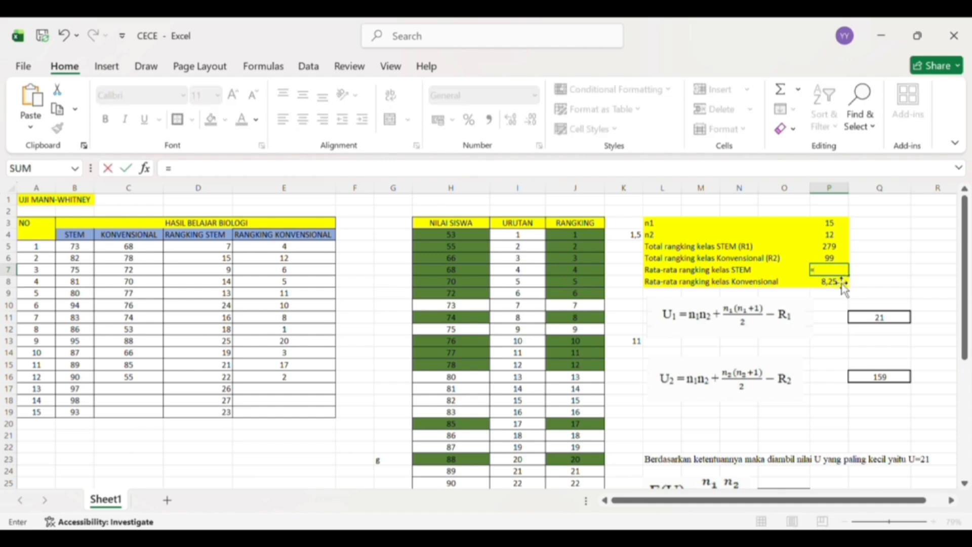
{"action": "type", "text": "a"}
{"action": "key", "text": "BackSpace"}
{"action": "type", "text": "av"}
{"action": "key", "text": "Tab"}
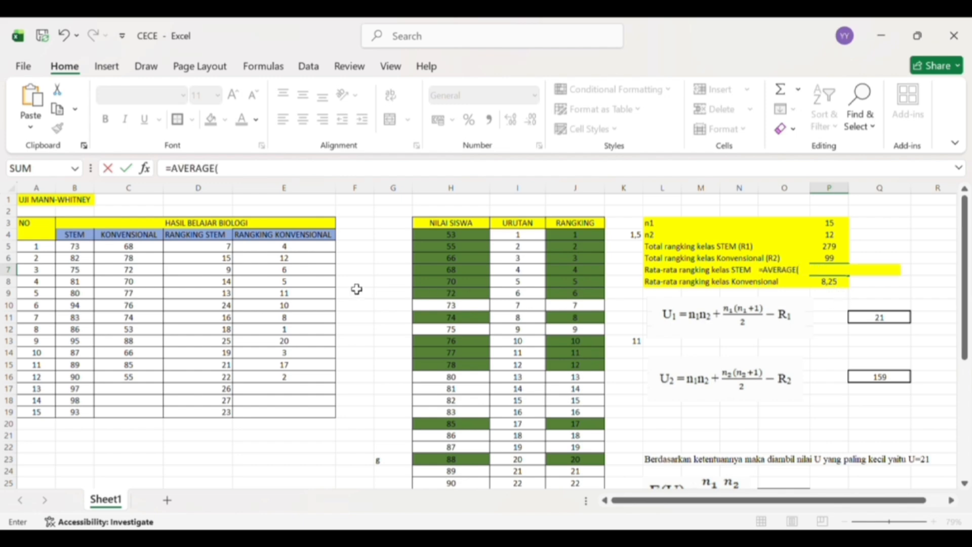
{"action": "left_click", "coordinate": [228, 251]}
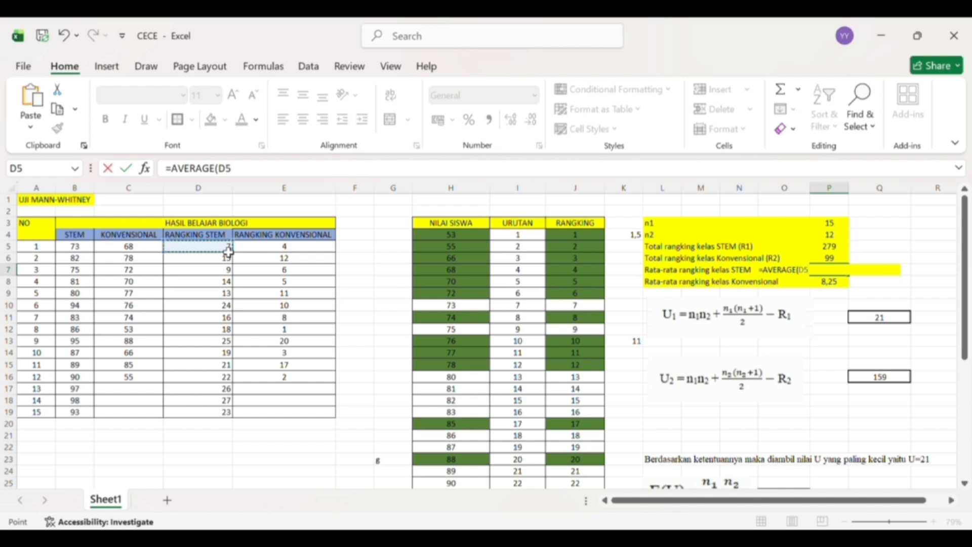
{"action": "left_click", "coordinate": [218, 416], "text": "shift"}
{"action": "key", "text": "Return"}
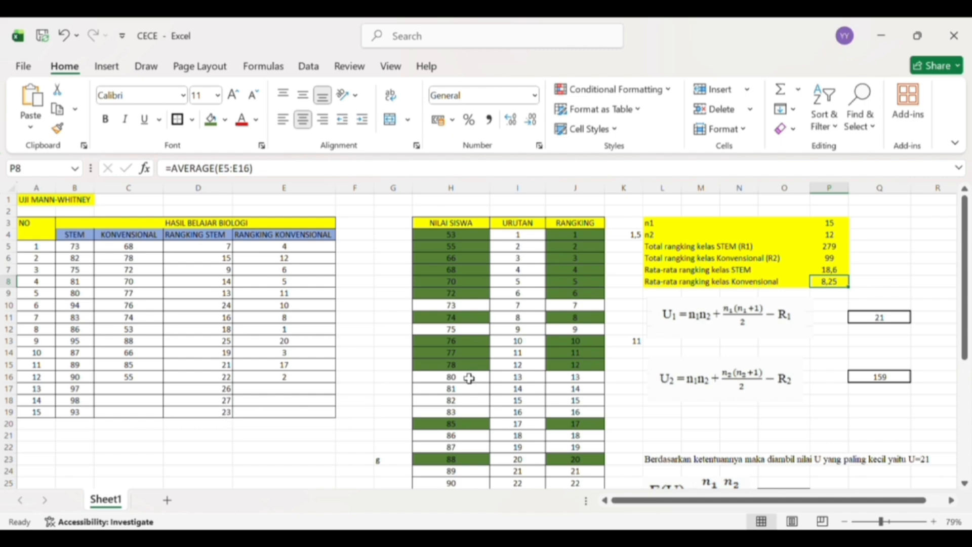
- Recalculate the average conventional class rank in P8 with an AVERAGE formula over E5:E16
{"action": "double_click", "coordinate": [828, 283]}
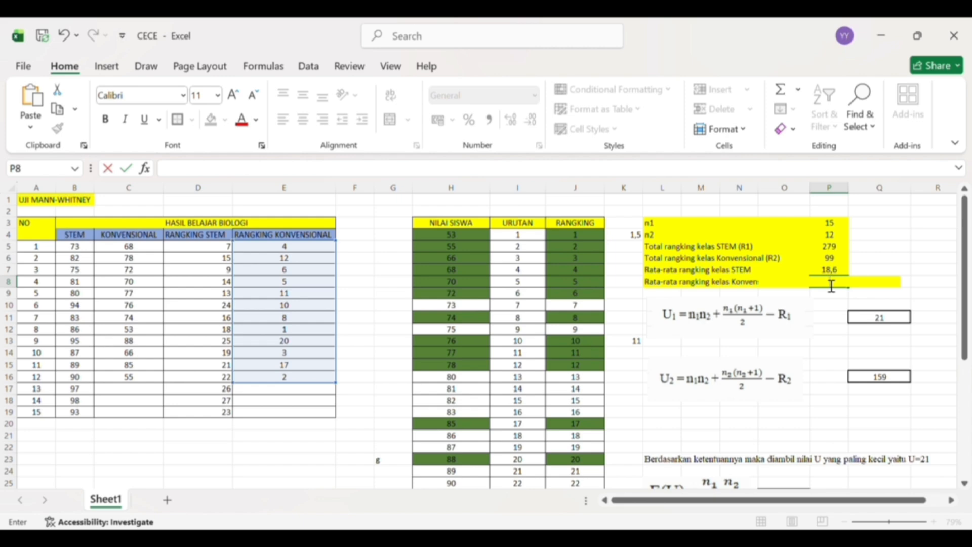
{"action": "type", "text": "="}
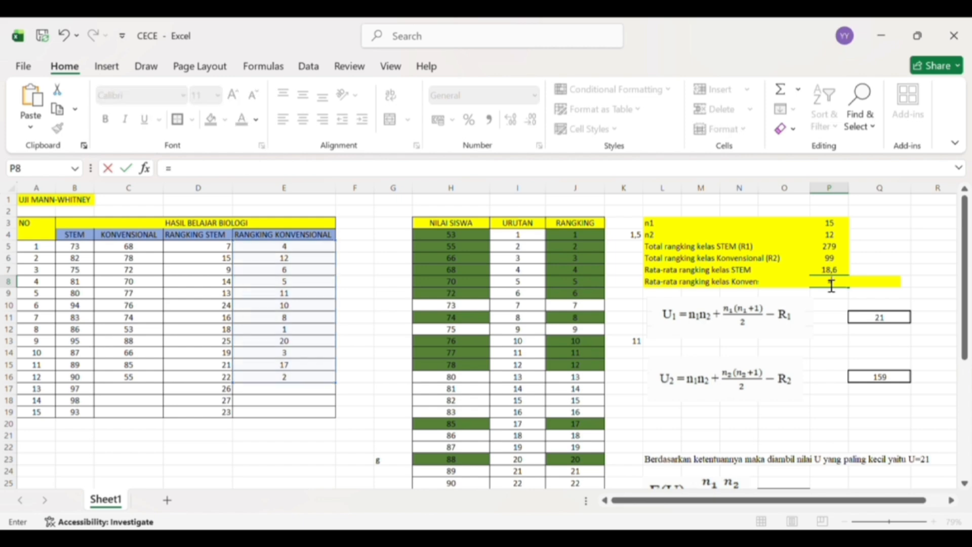
{"action": "type", "text": "av"}
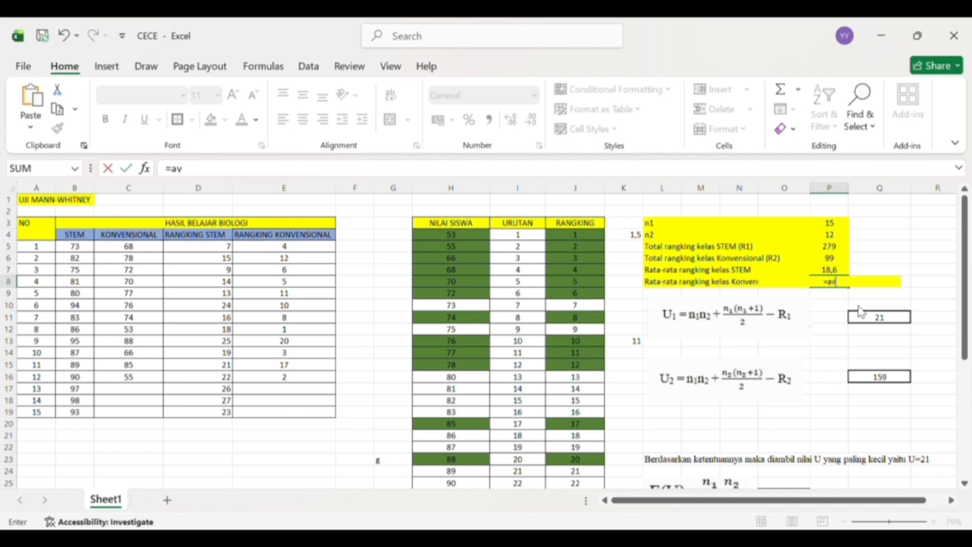
{"action": "key", "text": "Tab"}
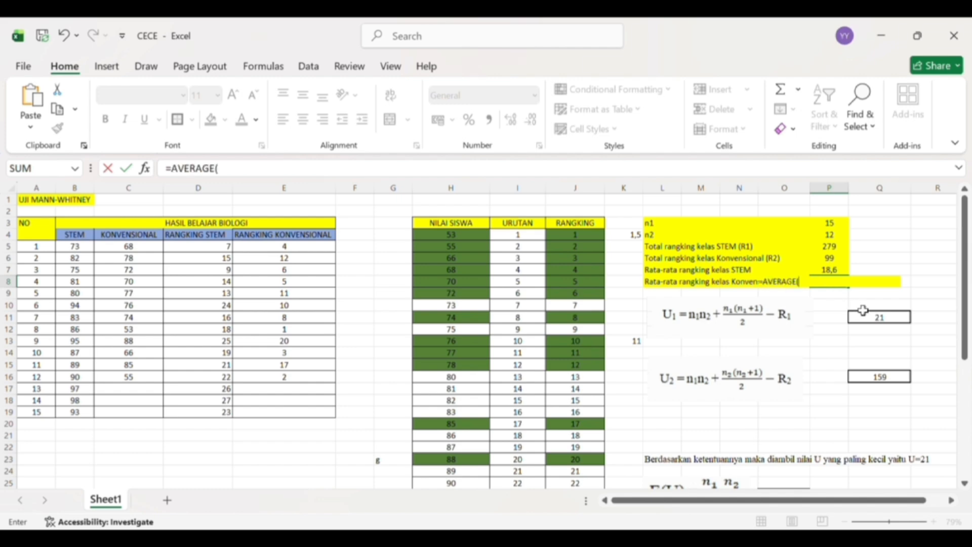
{"action": "left_click", "coordinate": [282, 252]}
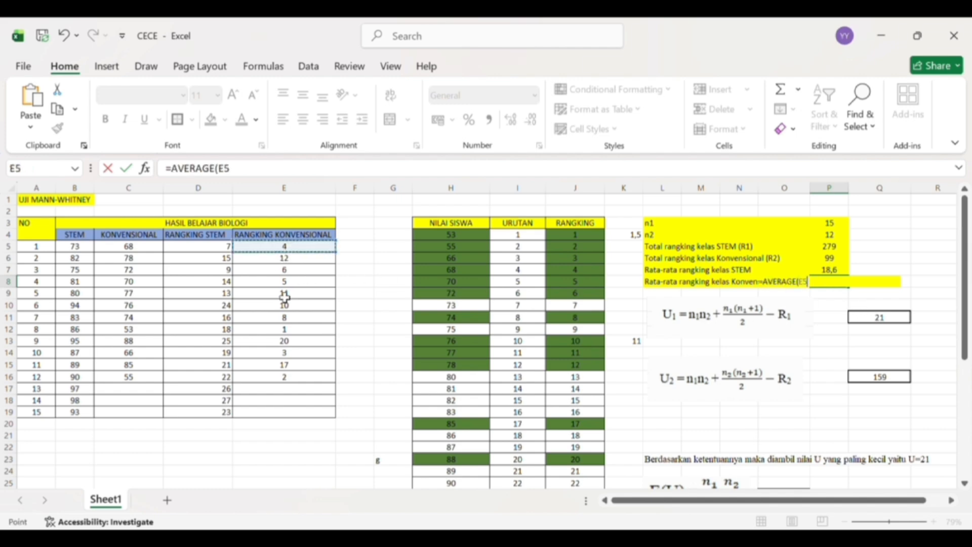
{"action": "left_click", "coordinate": [303, 383], "text": "shift"}
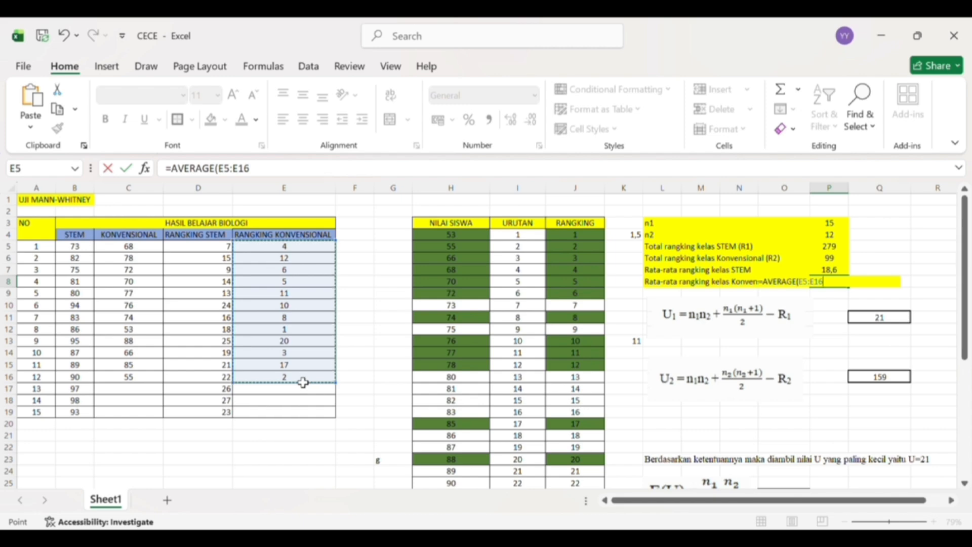
{"action": "key", "text": "Return"}
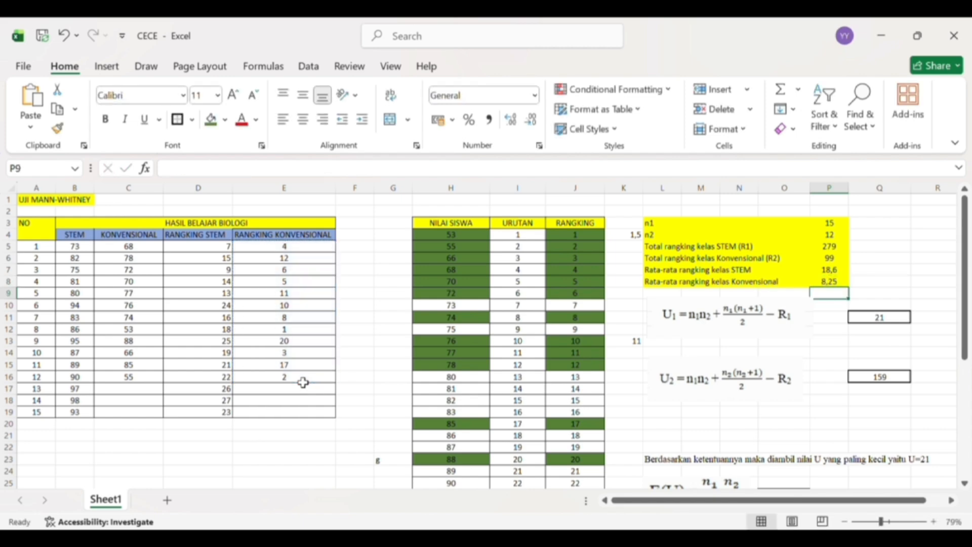
- Clear the U1 cell Q11 and start its formula again with the product of n1 and n2, =P3*P4
{"action": "scroll", "coordinate": [302, 382], "scroll_direction": "down", "scroll_amount": 1}
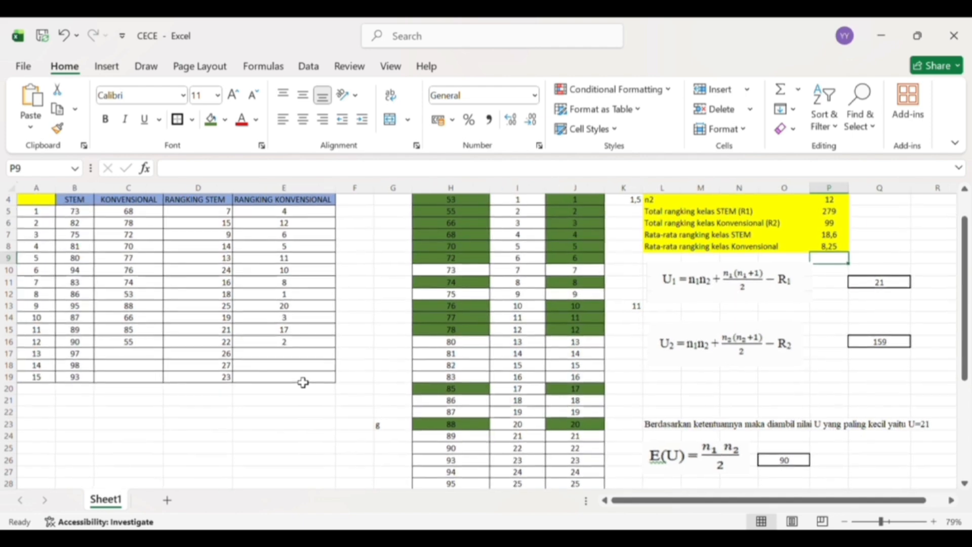
{"action": "scroll", "coordinate": [303, 380], "scroll_direction": "up", "scroll_amount": 1}
{"action": "scroll", "coordinate": [304, 380], "scroll_direction": "right", "scroll_amount": 2}
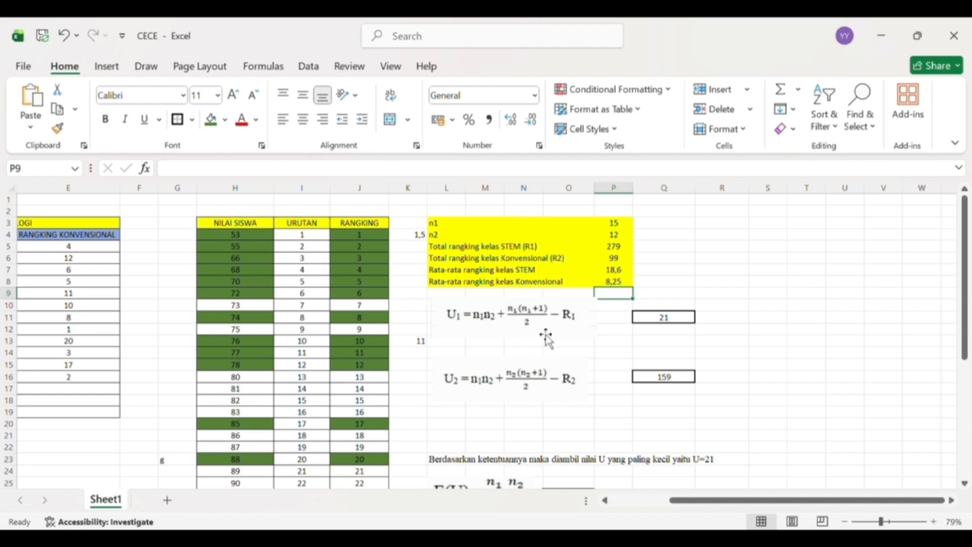
{"action": "left_click", "coordinate": [663, 321]}
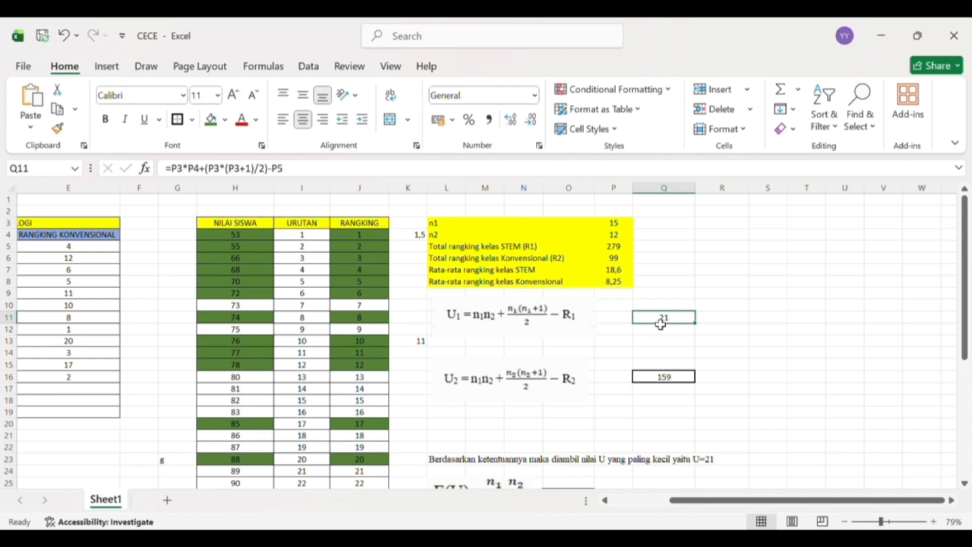
{"action": "left_click", "coordinate": [661, 325]}
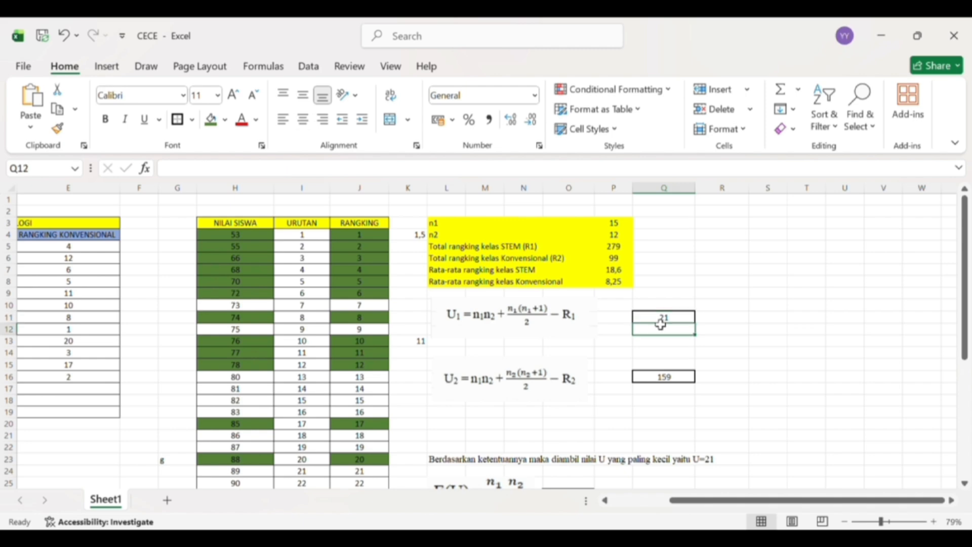
{"action": "left_click", "coordinate": [682, 322]}
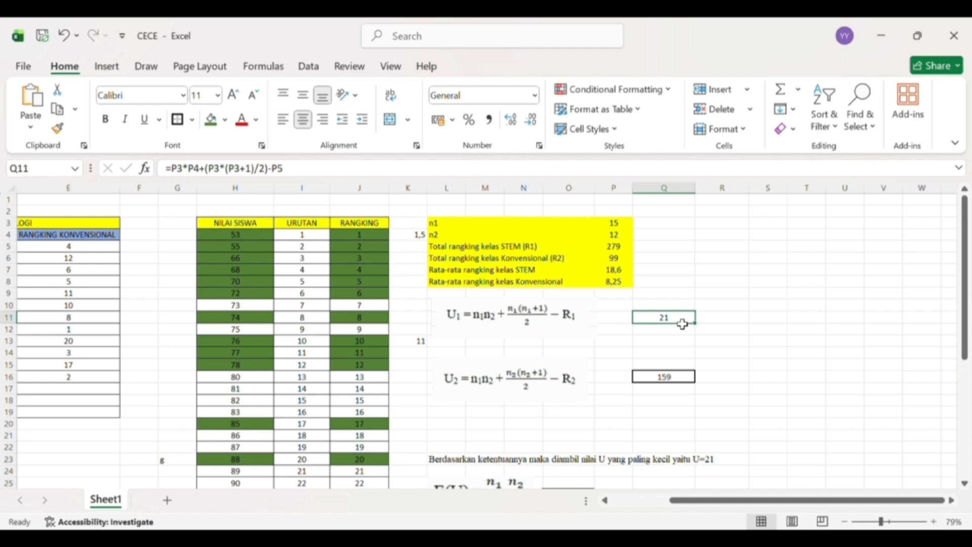
{"action": "double_click", "coordinate": [683, 323]}
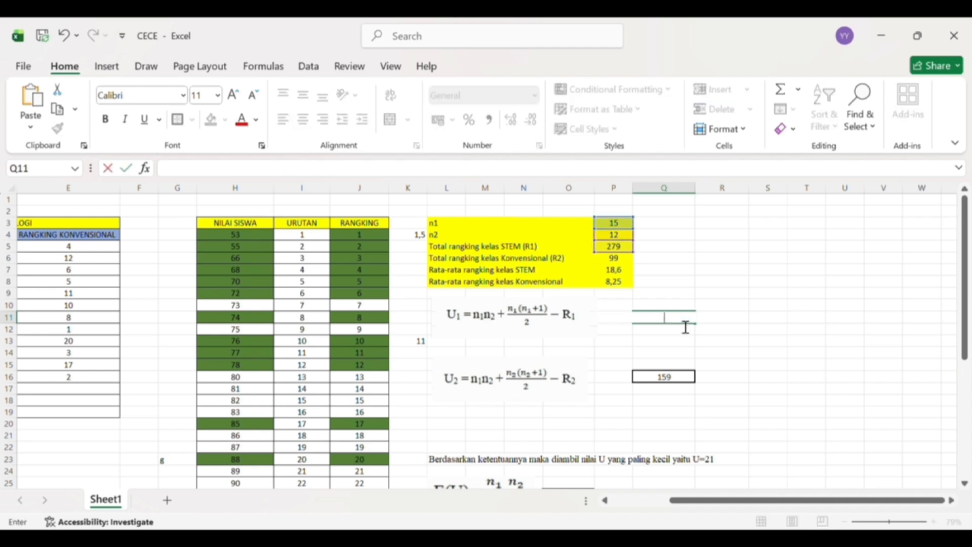
{"action": "type", "text": "="}
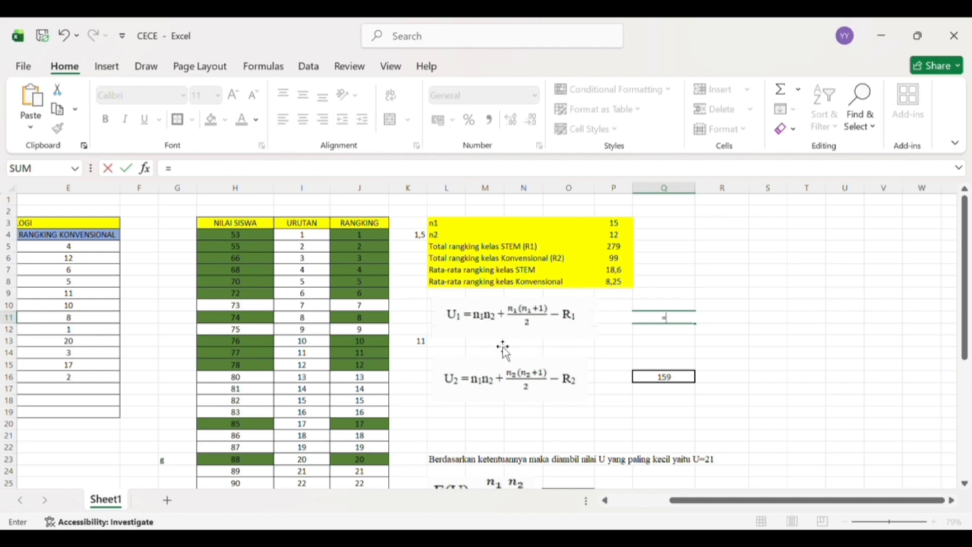
{"action": "left_click", "coordinate": [625, 228]}
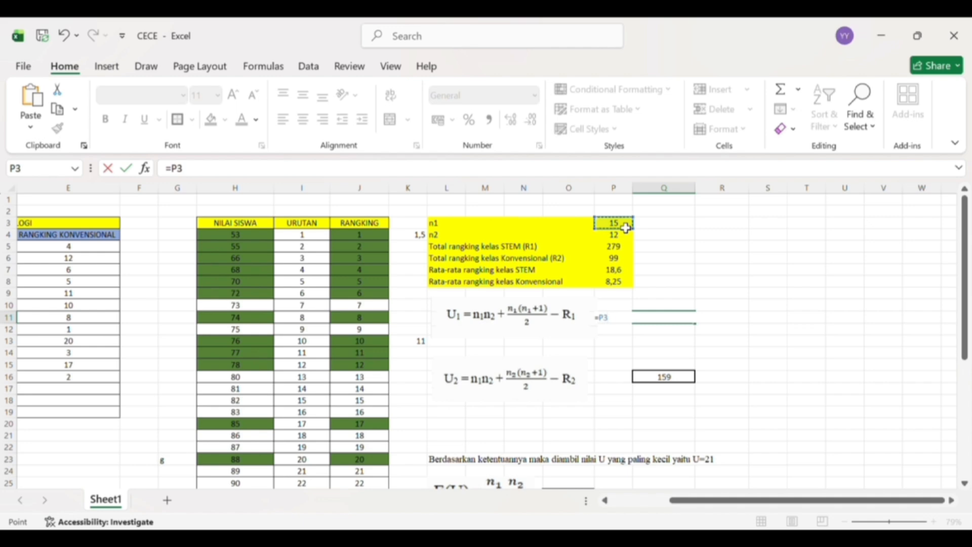
{"action": "type", "text": "*"}
{"action": "left_click", "coordinate": [626, 240]}
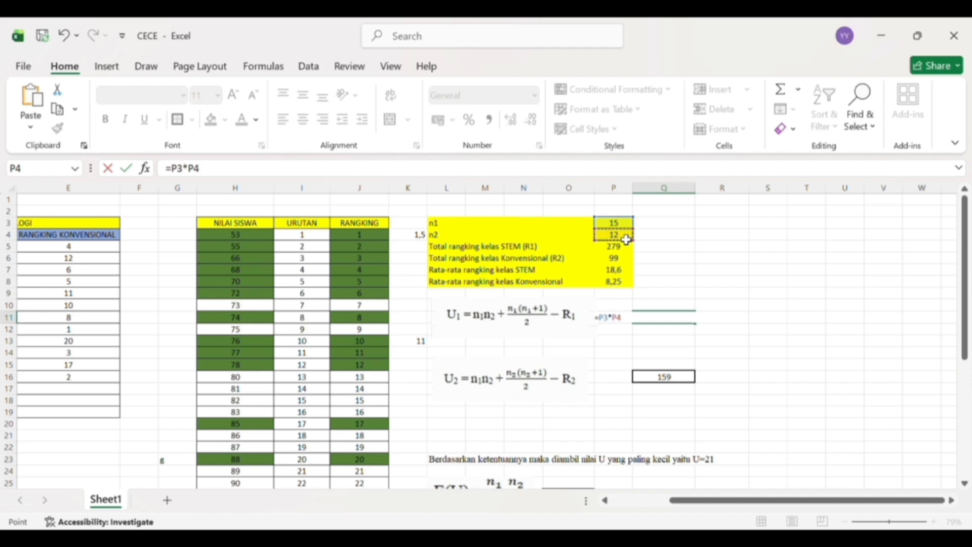
- Complete the U1 formula in Q11 by appending +(P3*(P3+1)/2)-P5
{"action": "type", "text": "+("}
{"action": "left_click", "coordinate": [617, 226]}
{"action": "type", "text": "*("}
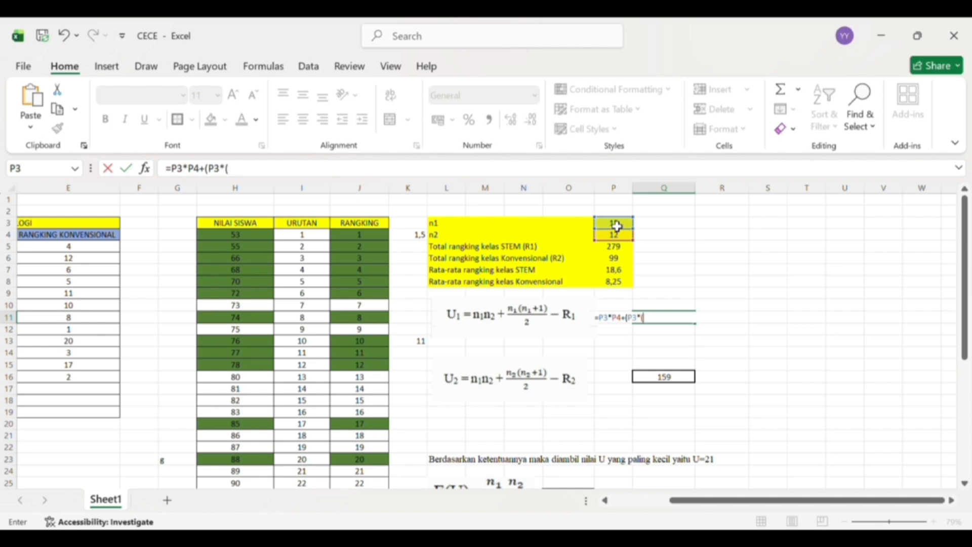
{"action": "left_click", "coordinate": [617, 227]}
{"action": "type", "text": "+1)/2)-"}
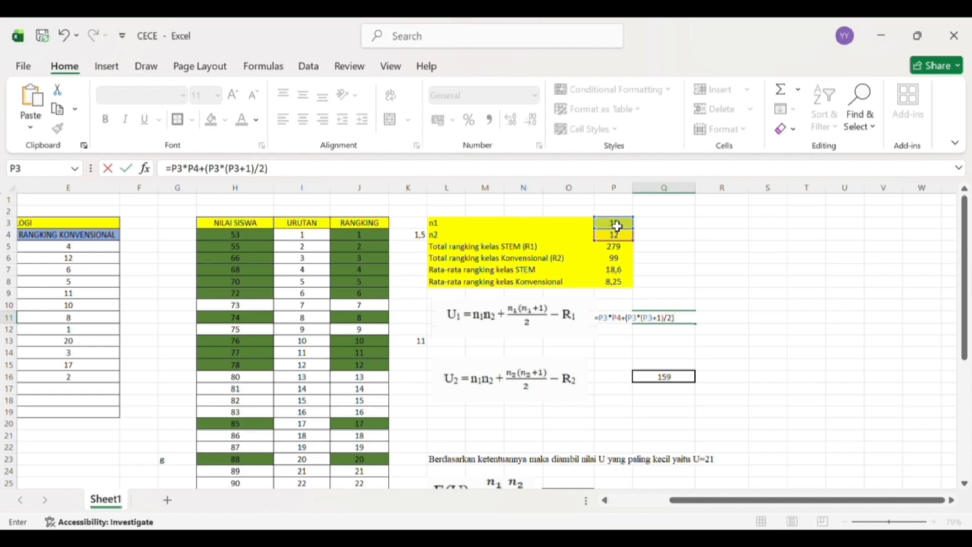
{"action": "left_click", "coordinate": [630, 250]}
{"action": "key", "text": "Return"}
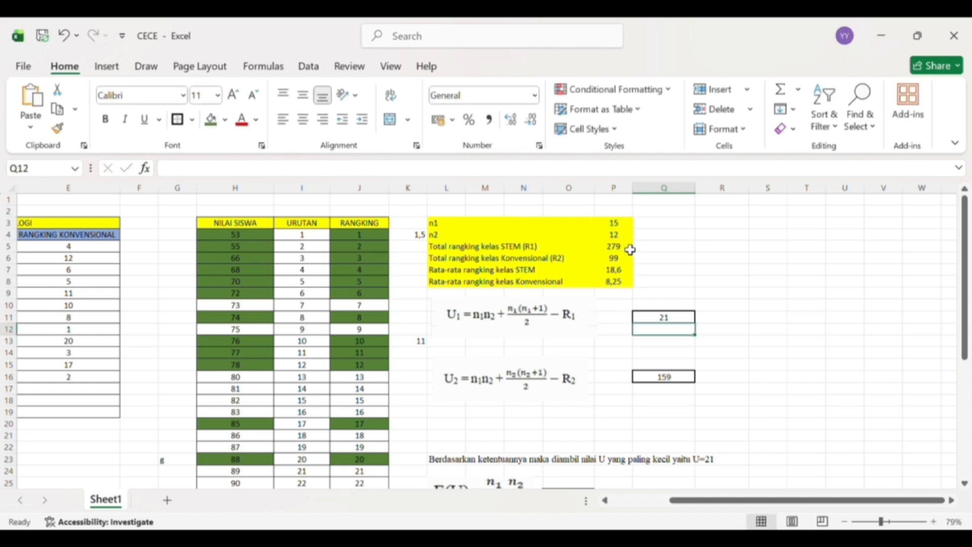
- Overwrite the U2 cell Q16 with a new formula starting with n1 times n2, =P3*P4
{"action": "scroll", "coordinate": [630, 249], "scroll_direction": "down", "scroll_amount": 2}
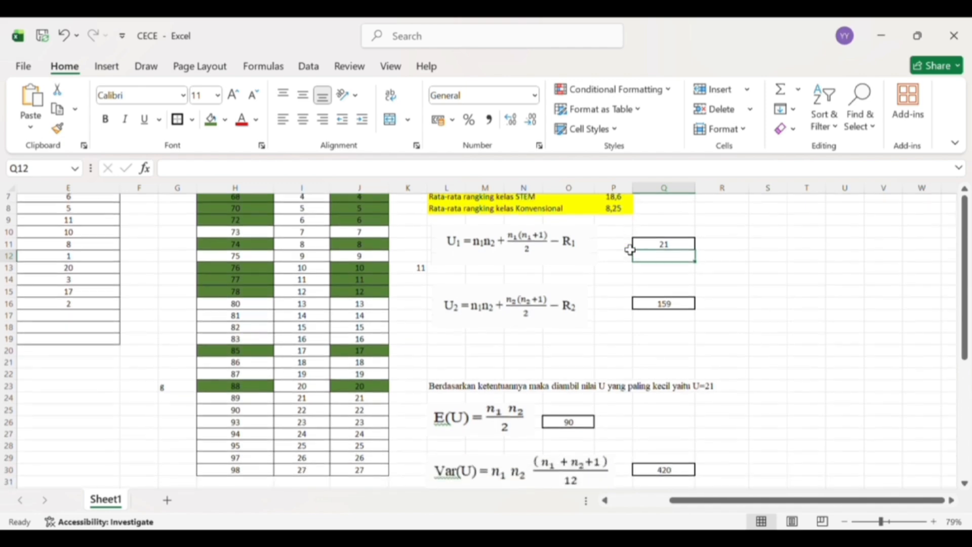
{"action": "scroll", "coordinate": [629, 249], "scroll_direction": "up", "scroll_amount": 1}
{"action": "scroll", "coordinate": [493, 302], "scroll_direction": "down", "scroll_amount": 1}
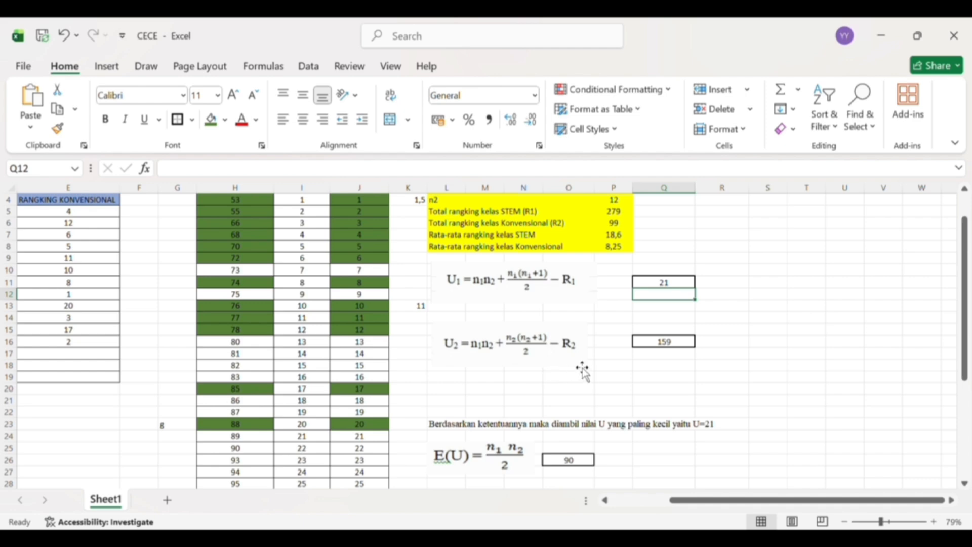
{"action": "left_click", "coordinate": [667, 345]}
{"action": "double_click", "coordinate": [671, 354]}
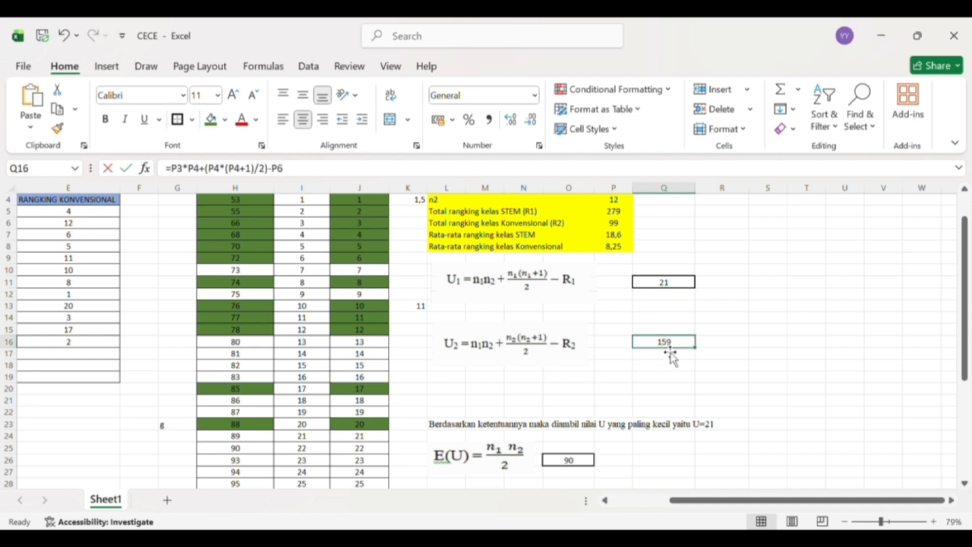
{"action": "type", "text": "="}
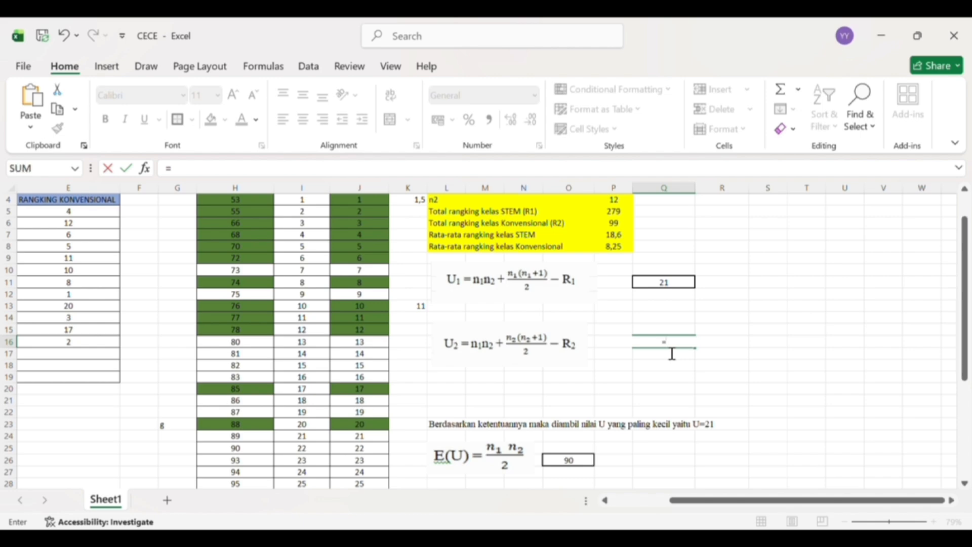
{"action": "scroll", "coordinate": [656, 306], "scroll_direction": "up", "scroll_amount": 1}
{"action": "scroll", "coordinate": [657, 305], "scroll_direction": "down", "scroll_amount": 1}
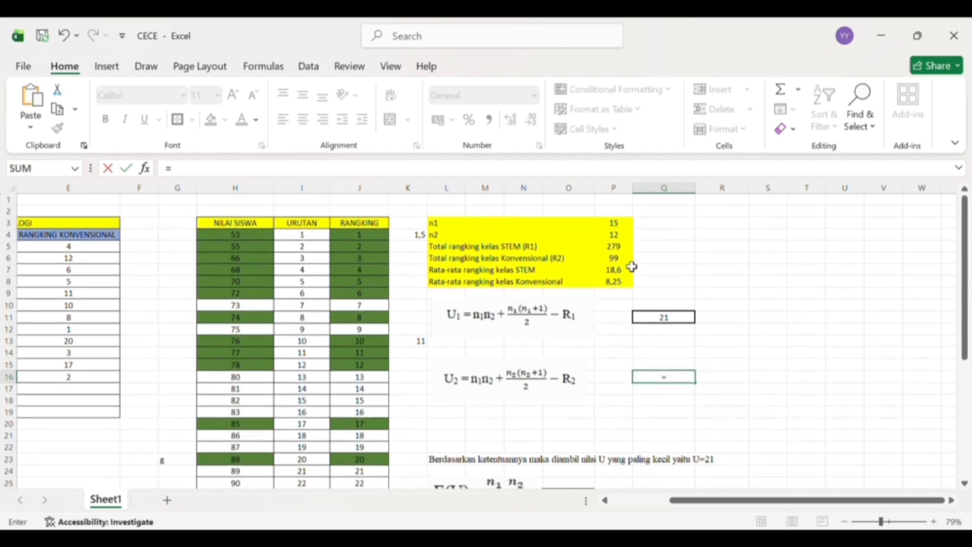
{"action": "left_click", "coordinate": [621, 226]}
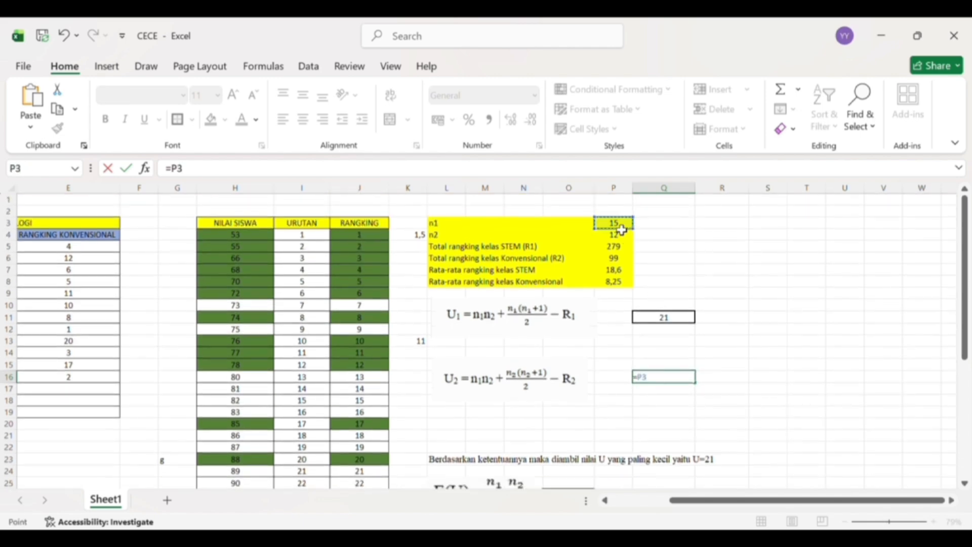
{"action": "type", "text": "*"}
{"action": "left_click", "coordinate": [623, 237]}
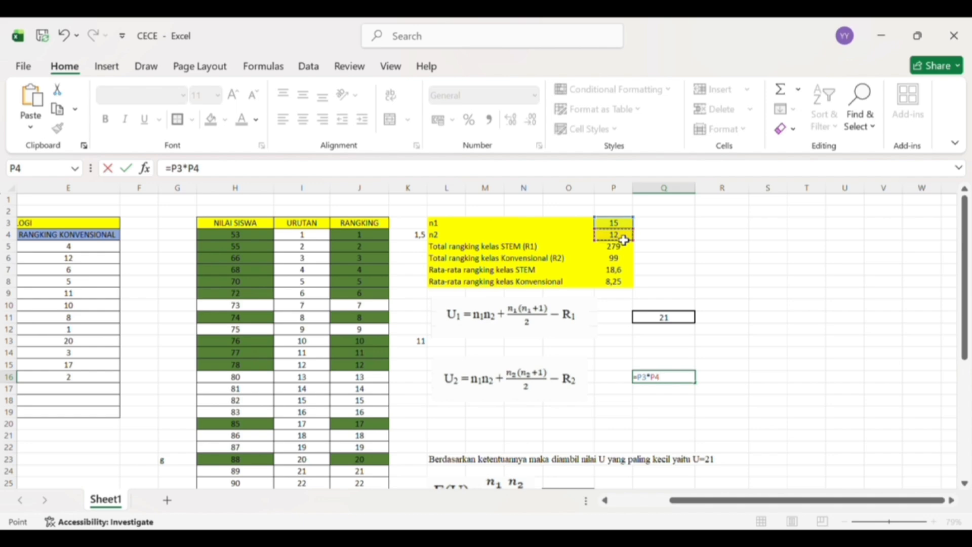
- Extend the U2 formula in Q16 with +(P4*(, replacing the mistaken P3 reference inside the bracket with P4
{"action": "type", "text": "+("}
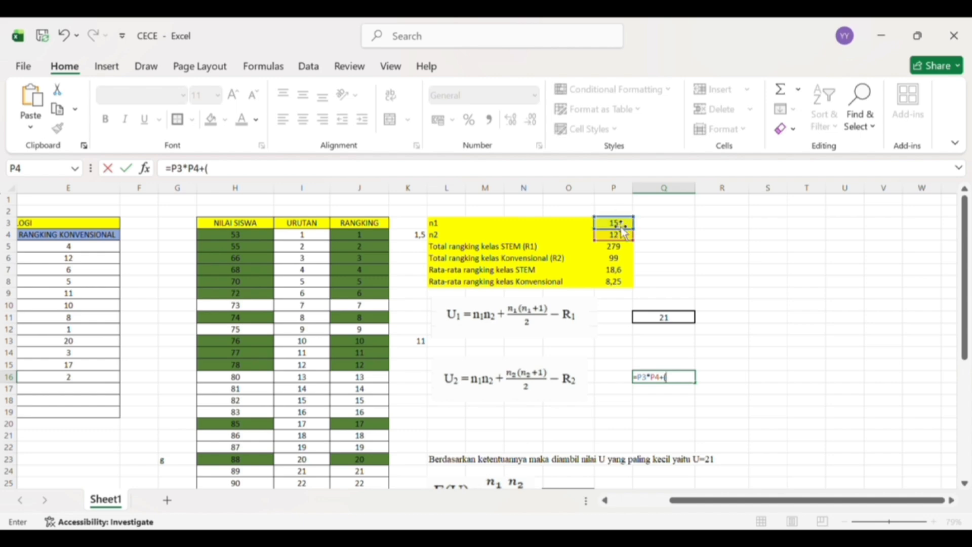
{"action": "type", "text": "*"}
{"action": "left_click", "coordinate": [620, 226]}
{"action": "type", "text": "*"}
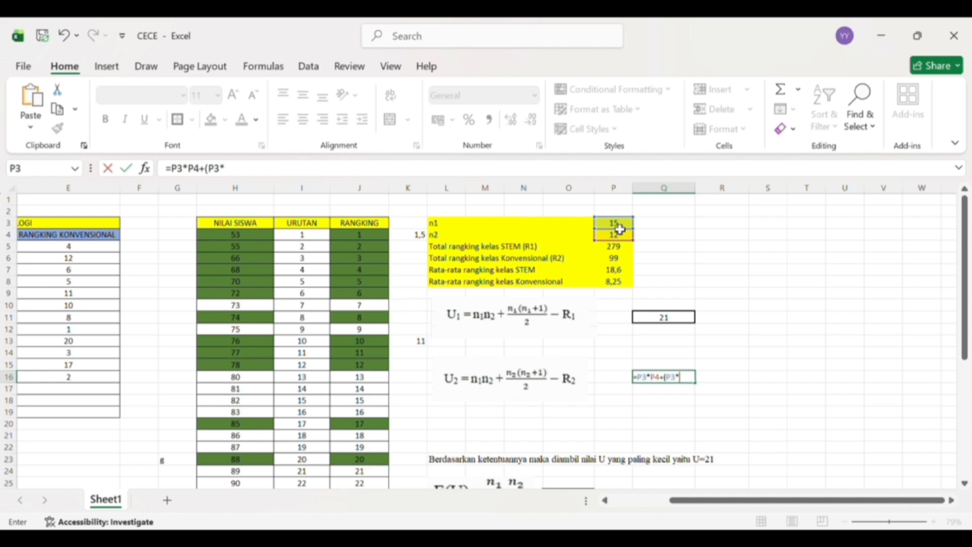
{"action": "type", "text": "("}
{"action": "left_click", "coordinate": [681, 383]}
{"action": "key", "text": "BackSpace"}
{"action": "key", "text": "BackSpace"}
{"action": "left_click", "coordinate": [621, 238]}
{"action": "left_click", "coordinate": [696, 383]}
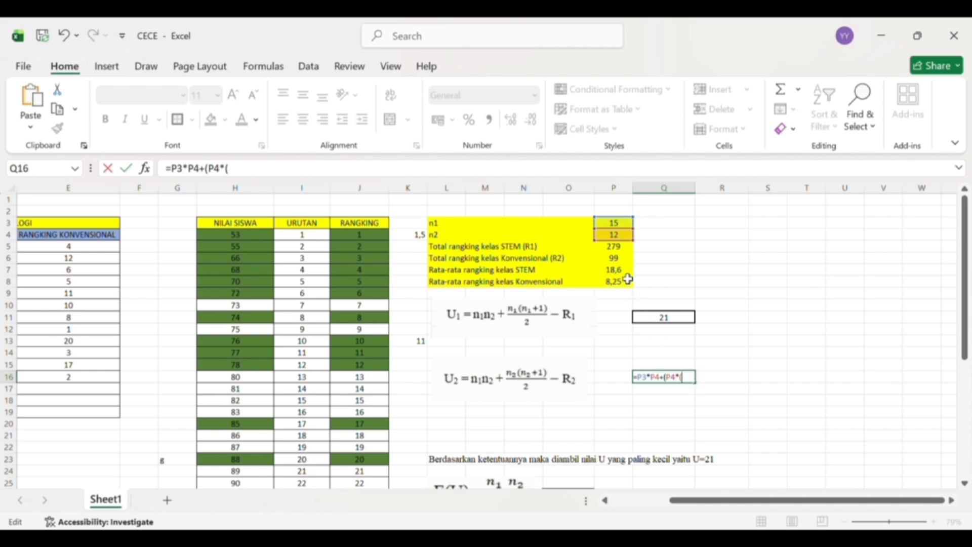
- Complete the U2 formula in Q16 with P4+1)/2)-P6 so that it subtracts the conventional class rank total
{"action": "left_click", "coordinate": [620, 237]}
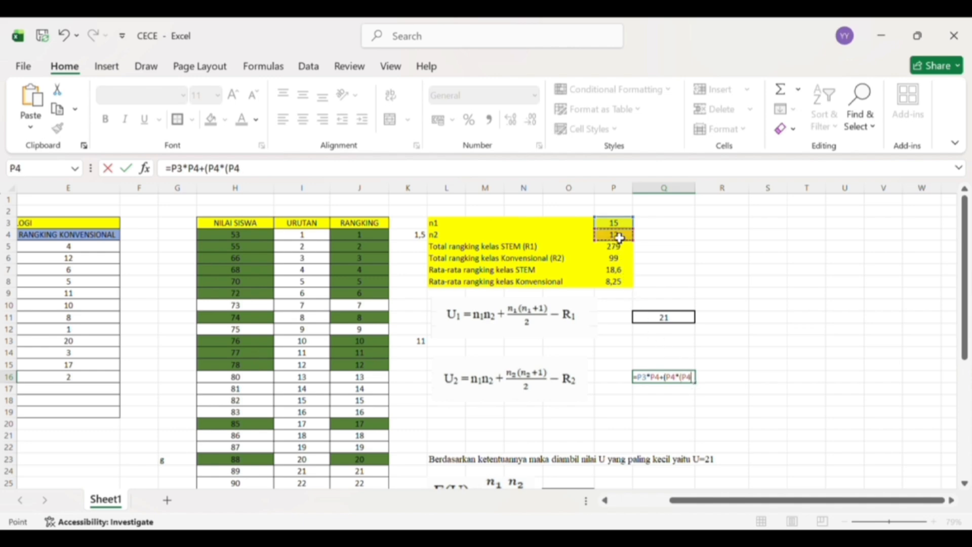
{"action": "type", "text": "+"}
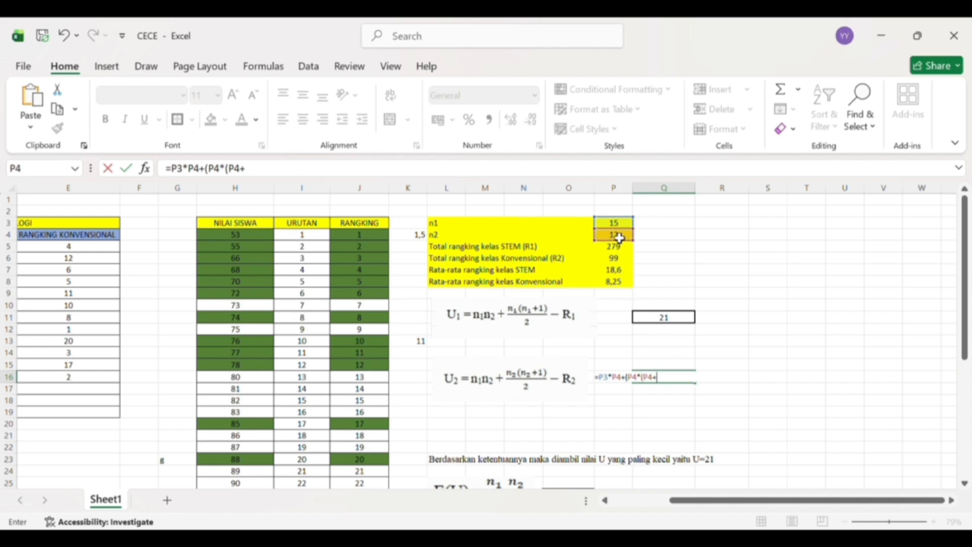
{"action": "type", "text": "1)/2)-"}
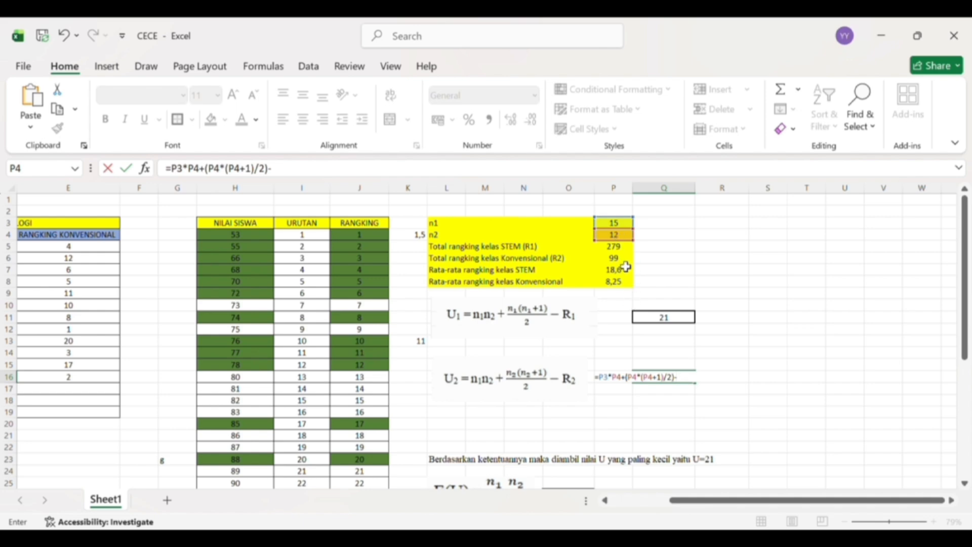
{"action": "left_click", "coordinate": [625, 263]}
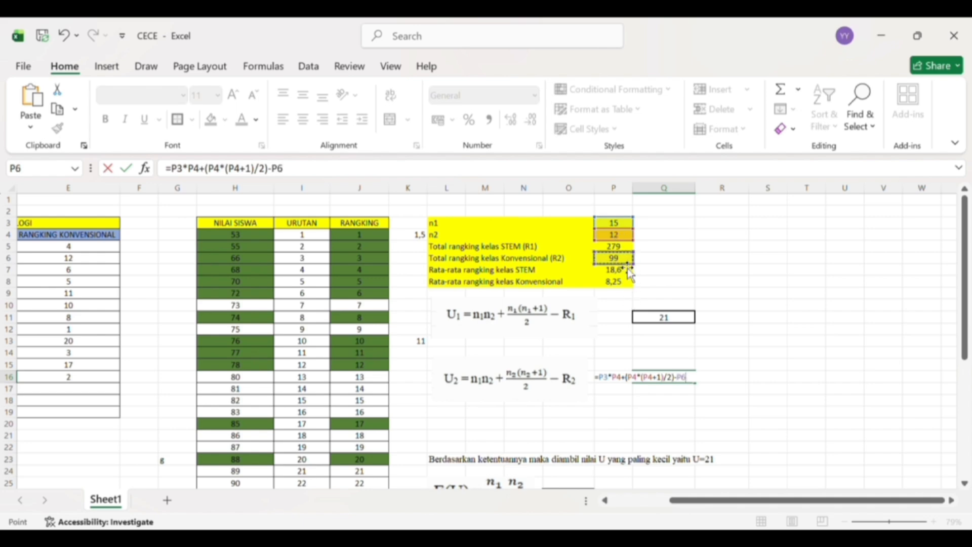
{"action": "key", "text": "Return"}
- Review the U1 and U2 results, the note on choosing the smallest U, and the E(U) and Var(U) formulas below
{"action": "scroll", "coordinate": [626, 266], "scroll_direction": "down", "scroll_amount": 3}
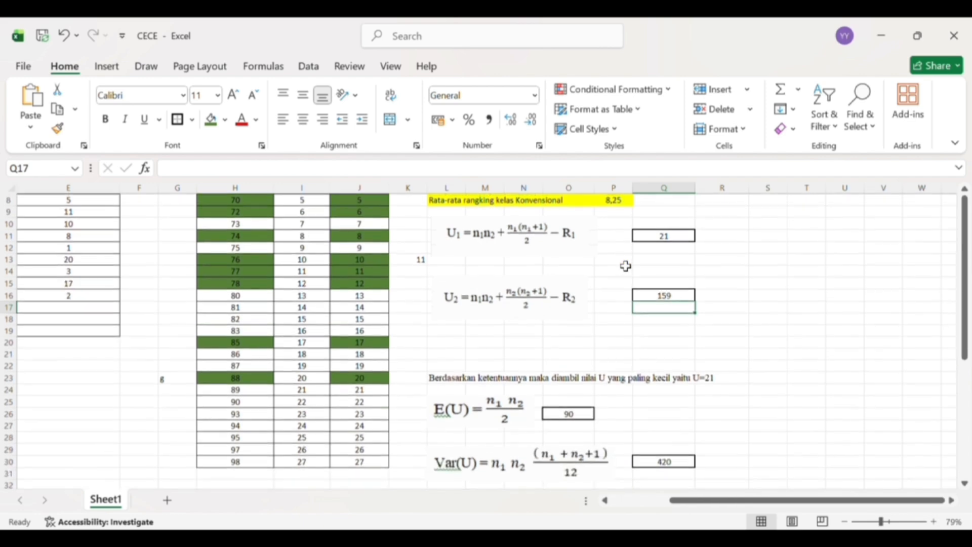
{"action": "scroll", "coordinate": [626, 266], "scroll_direction": "up", "scroll_amount": 2}
{"action": "scroll", "coordinate": [625, 266], "scroll_direction": "down", "scroll_amount": 1}
{"action": "scroll", "coordinate": [626, 265], "scroll_direction": "right", "scroll_amount": 2}
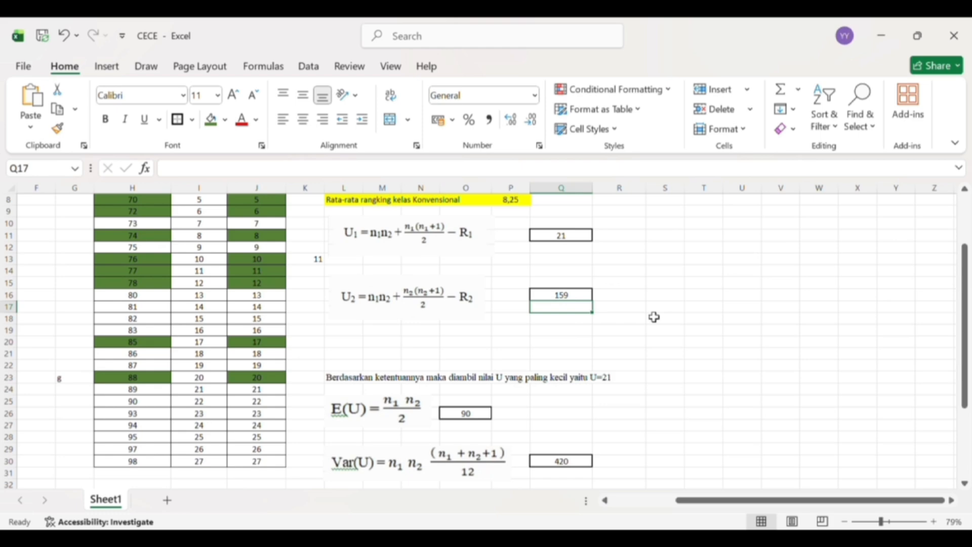
{"action": "scroll", "coordinate": [654, 317], "scroll_direction": "down", "scroll_amount": 1}
{"action": "scroll", "coordinate": [654, 316], "scroll_direction": "left", "scroll_amount": 1}
{"action": "scroll", "coordinate": [654, 316], "scroll_direction": "up", "scroll_amount": 3}
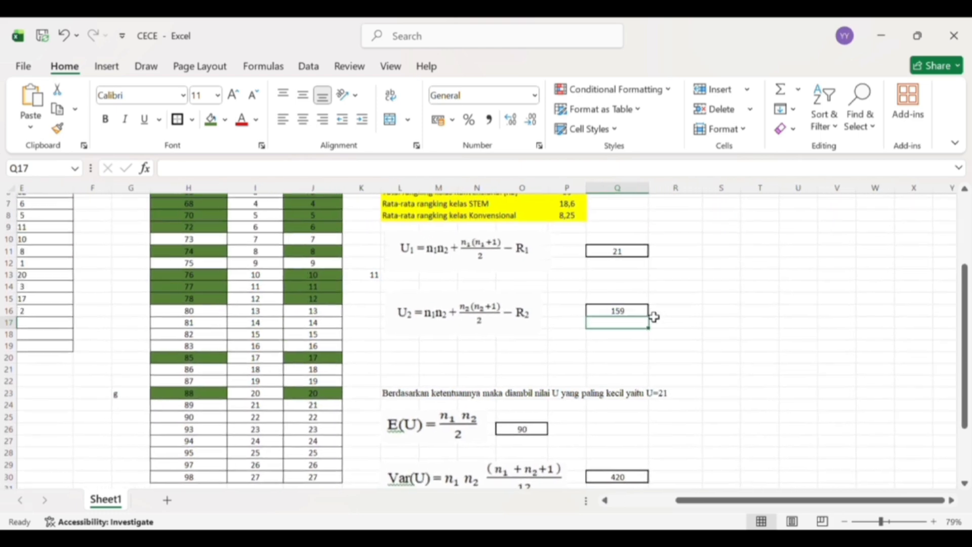
{"action": "scroll", "coordinate": [653, 317], "scroll_direction": "down", "scroll_amount": 3}
{"action": "scroll", "coordinate": [653, 316], "scroll_direction": "right", "scroll_amount": 1}
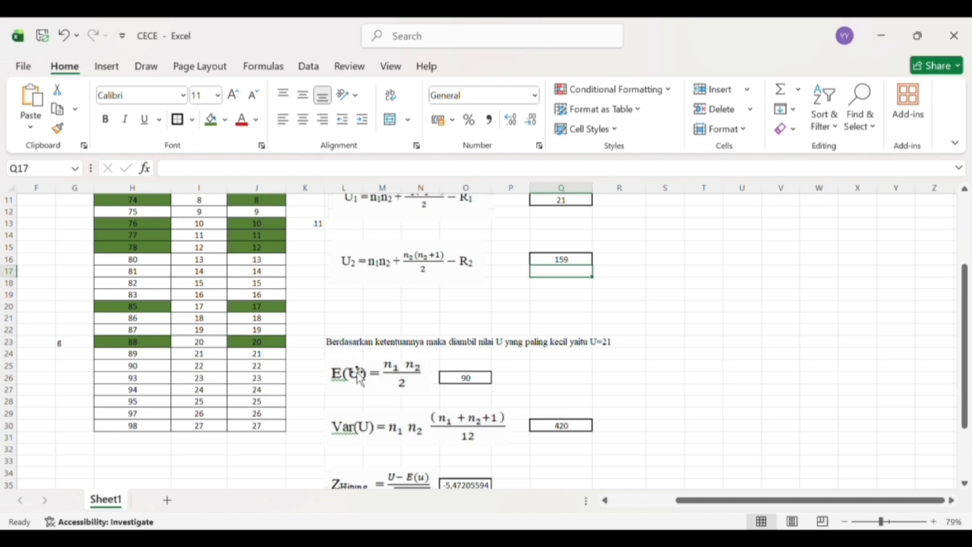
{"action": "scroll", "coordinate": [455, 420], "scroll_direction": "up", "scroll_amount": 1}
{"action": "scroll", "coordinate": [446, 416], "scroll_direction": "down", "scroll_amount": 1}
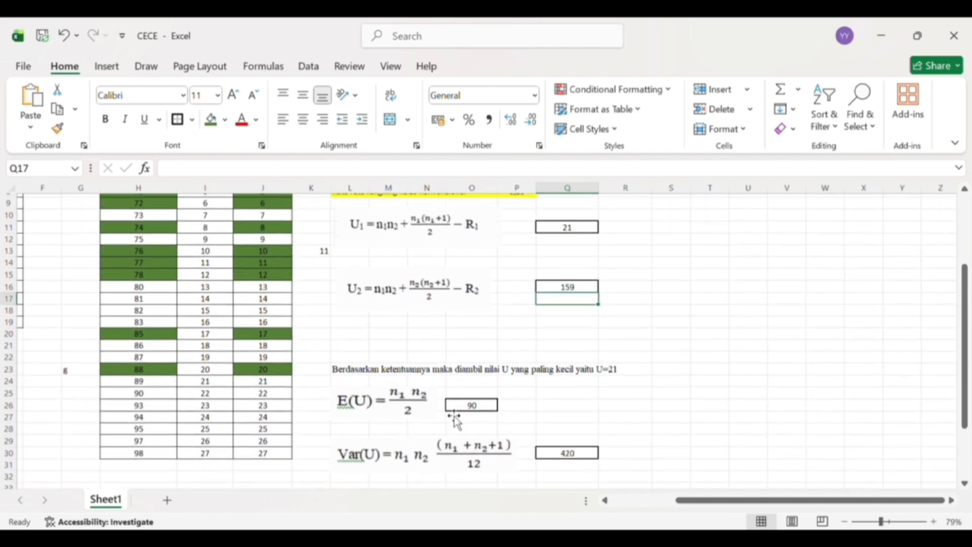
- Overwrite the E(U) cell O26 with a new formula that opens a bracket and multiplies n1, =(P3*
{"action": "left_click", "coordinate": [479, 405]}
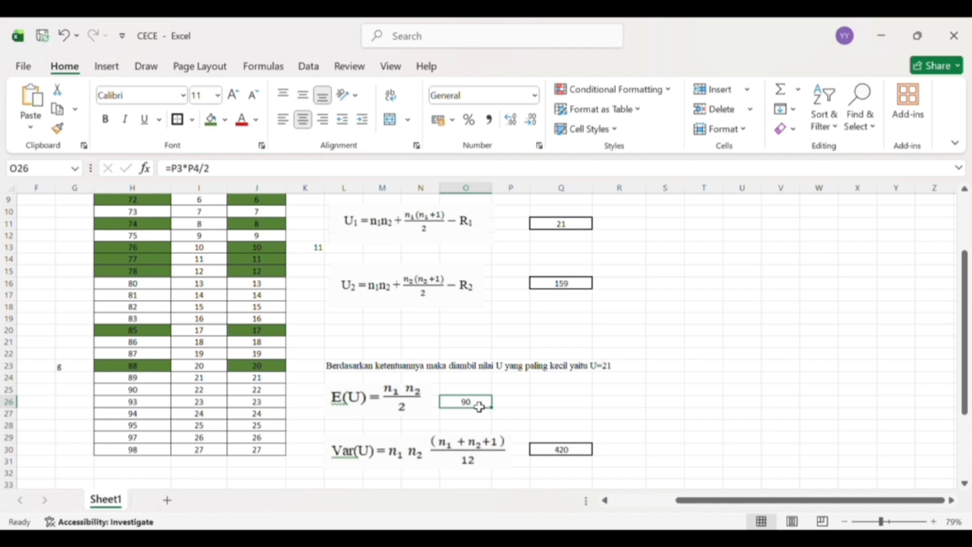
{"action": "key", "text": "BackSpace"}
{"action": "type", "text": "="}
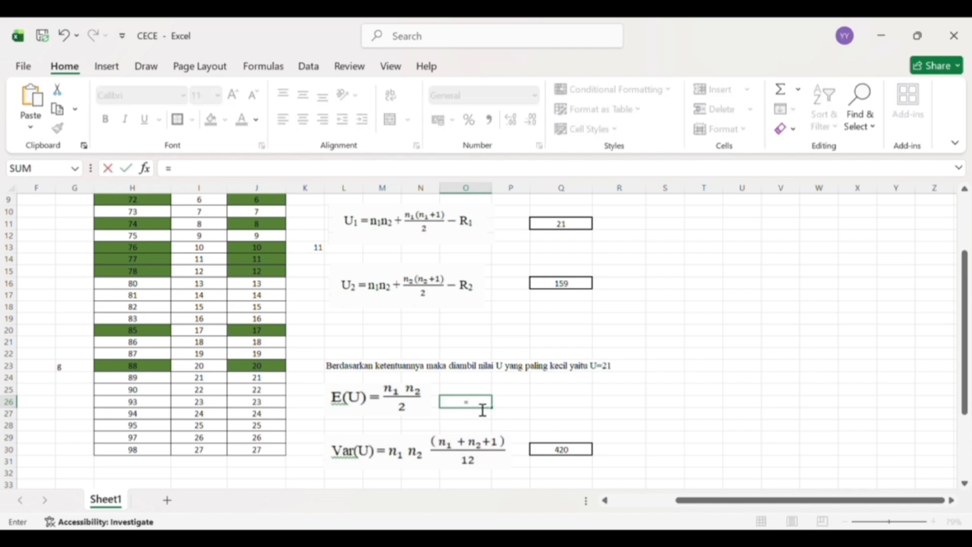
{"action": "scroll", "coordinate": [481, 408], "scroll_direction": "up", "scroll_amount": 2}
{"action": "scroll", "coordinate": [479, 407], "scroll_direction": "up", "scroll_amount": 1}
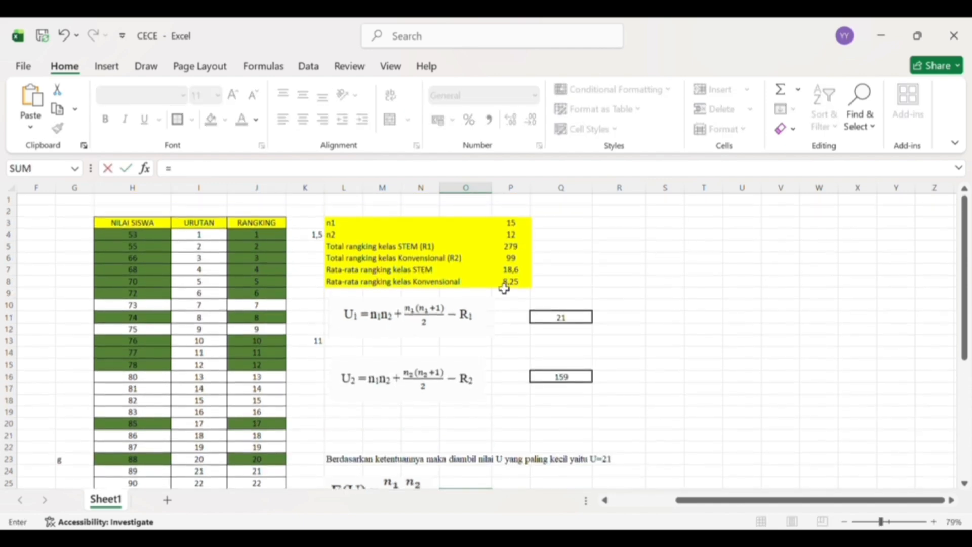
{"action": "left_click", "coordinate": [517, 228]}
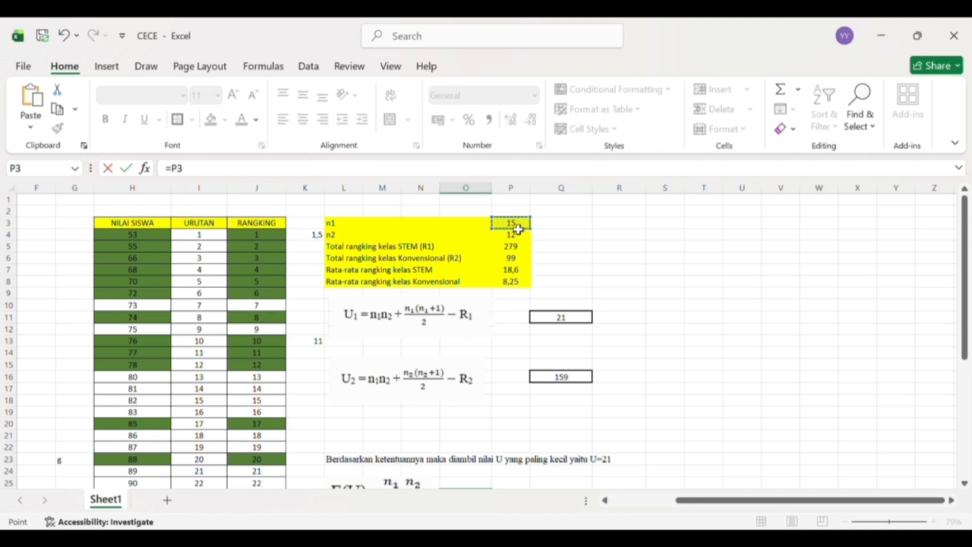
{"action": "key", "text": "BackSpace"}
{"action": "key", "text": "BackSpace"}
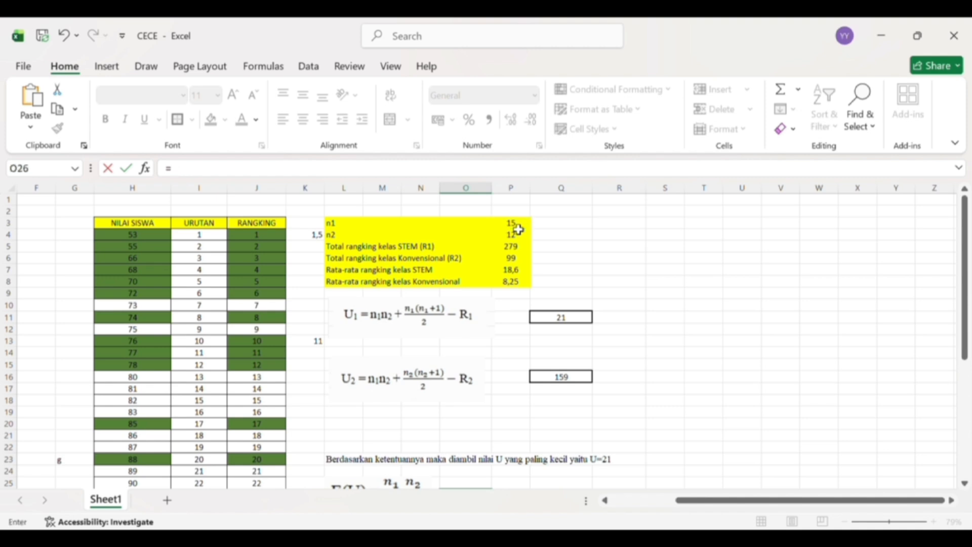
{"action": "type", "text": "("}
{"action": "left_click", "coordinate": [519, 230]}
{"action": "type", "text": "*"}
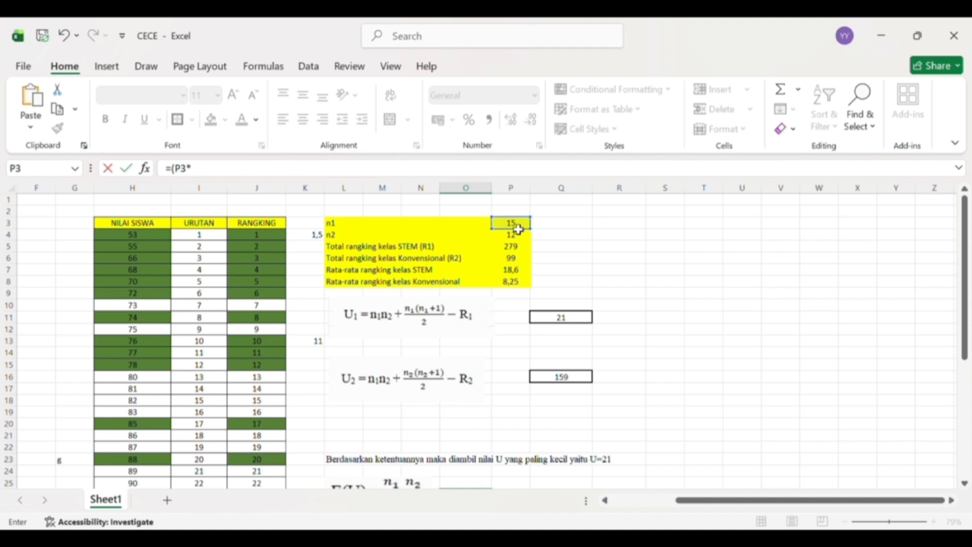
- Complete the E(U) formula in O26 with P4)/2 so that it halves the product of n1 and n2
{"action": "left_click", "coordinate": [519, 237]}
{"action": "type", "text": ")/"}
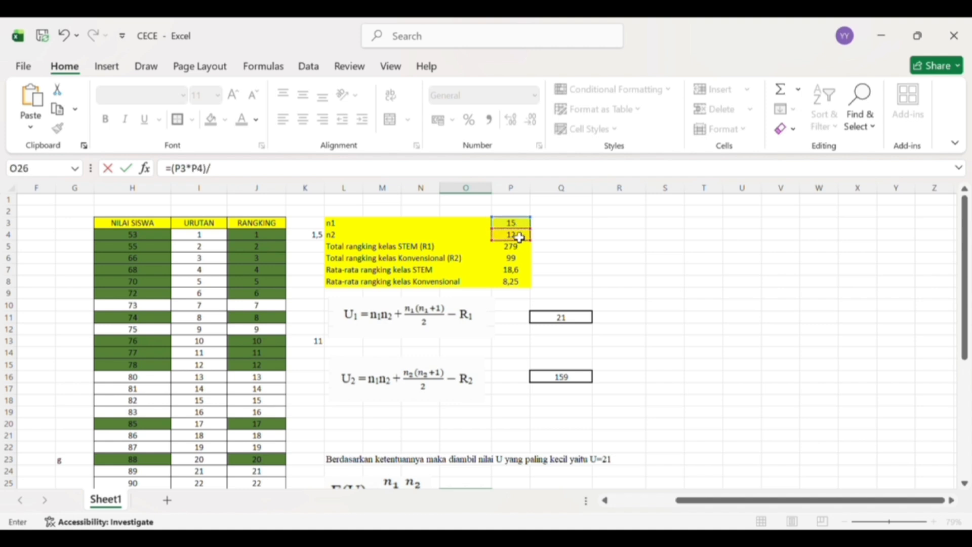
{"action": "scroll", "coordinate": [519, 237], "scroll_direction": "up", "scroll_amount": 2}
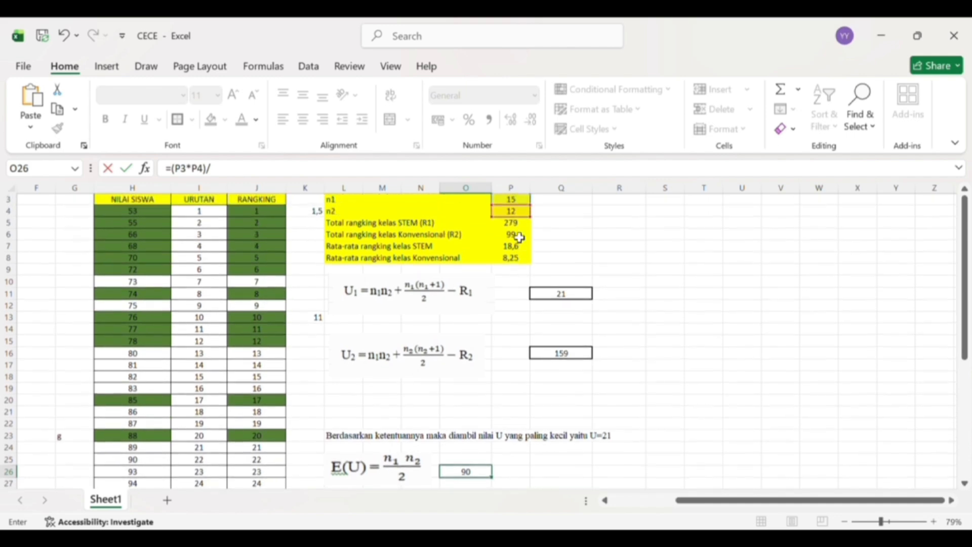
{"action": "type", "text": "2"}
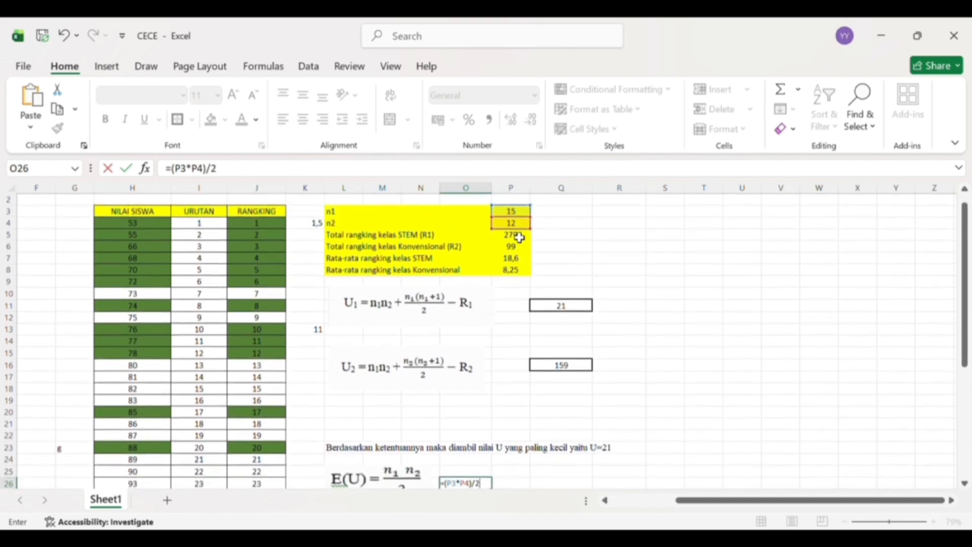
{"action": "scroll", "coordinate": [519, 237], "scroll_direction": "down", "scroll_amount": 1}
{"action": "key", "text": "Return"}
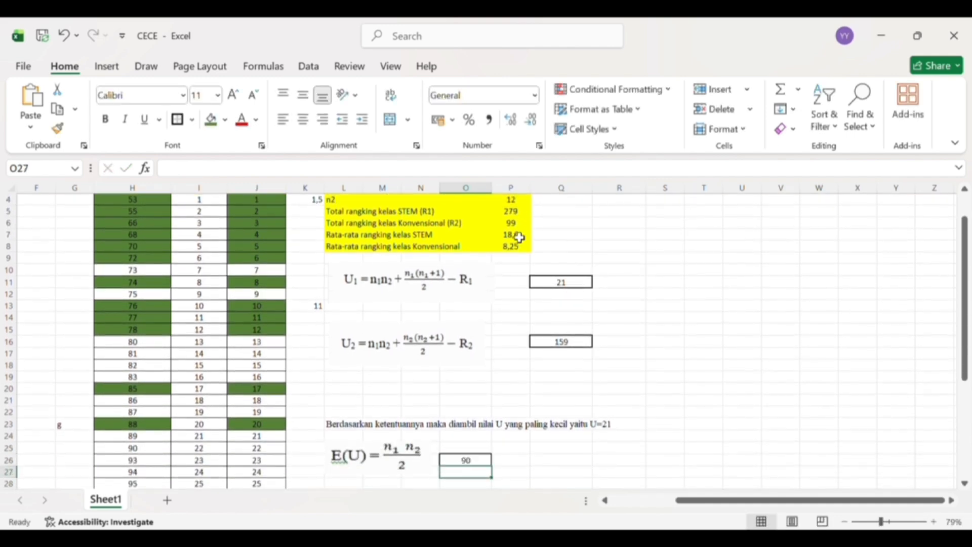
- Overwrite the Var(U) cell Q30 with a new formula starting with n1 times n2, =P3*P4*
{"action": "scroll", "coordinate": [519, 237], "scroll_direction": "down", "scroll_amount": 2}
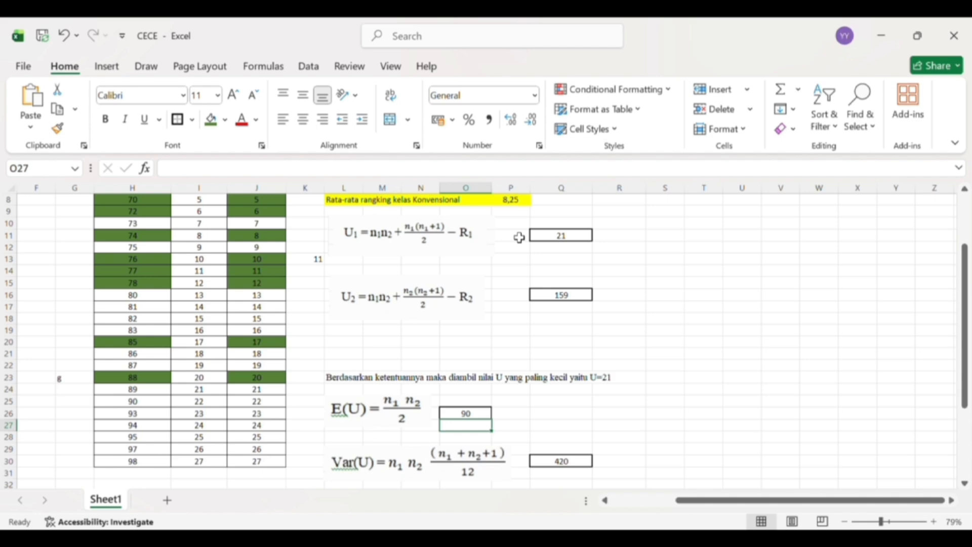
{"action": "scroll", "coordinate": [518, 238], "scroll_direction": "down", "scroll_amount": 1}
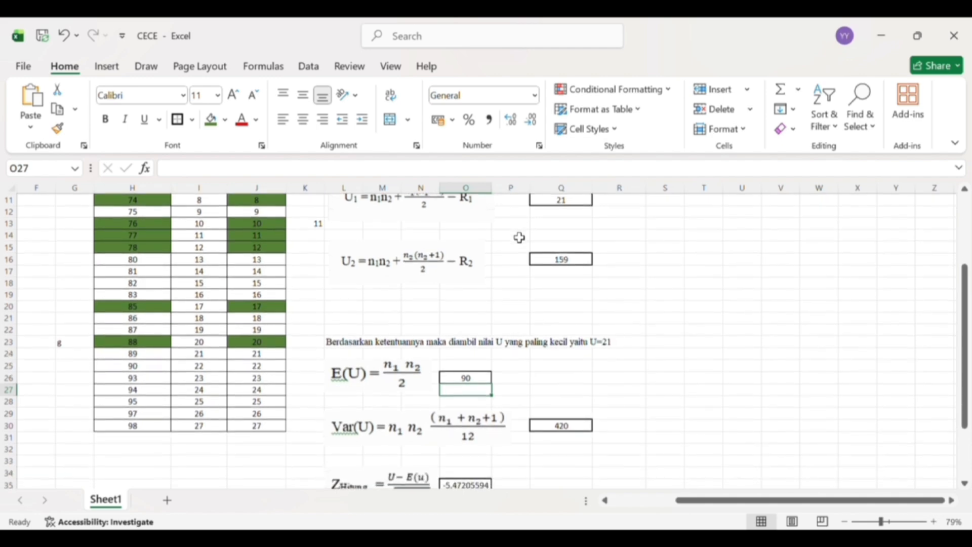
{"action": "scroll", "coordinate": [519, 237], "scroll_direction": "down", "scroll_amount": 2}
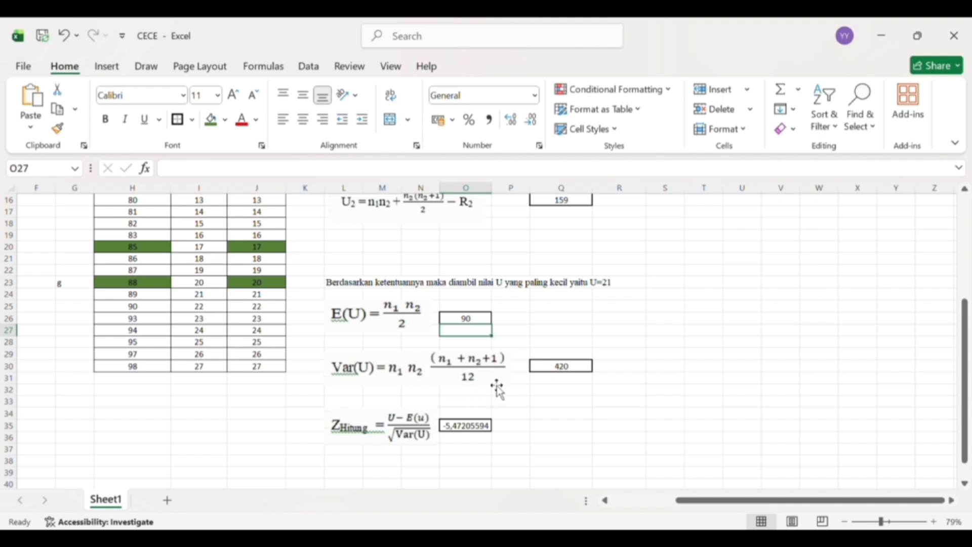
{"action": "left_click", "coordinate": [576, 371]}
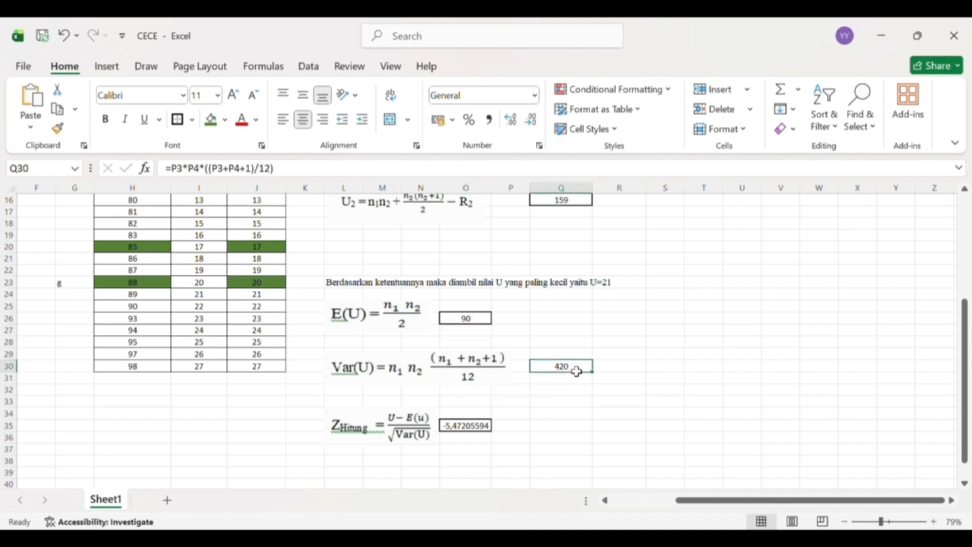
{"action": "key", "text": "BackSpace"}
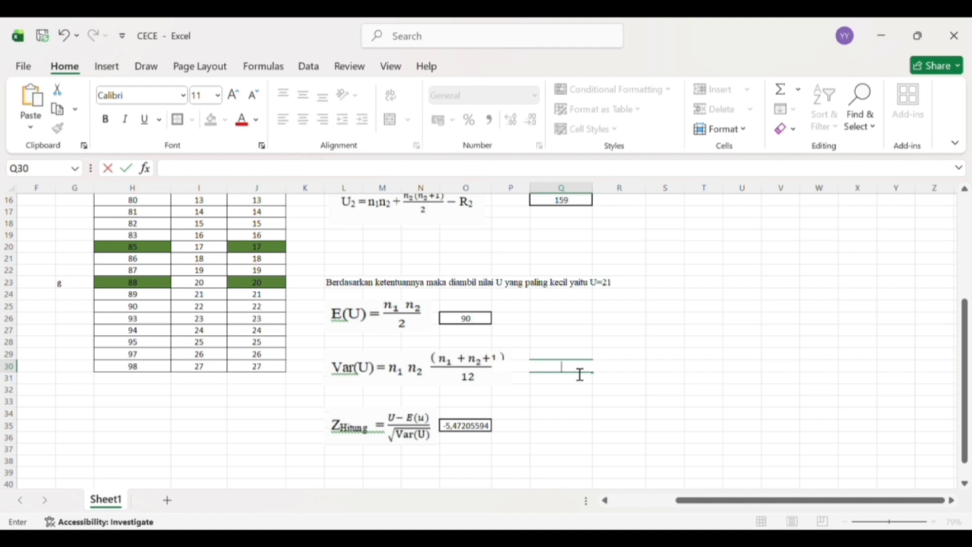
{"action": "type", "text": "="}
{"action": "scroll", "coordinate": [576, 371], "scroll_direction": "up", "scroll_amount": 2}
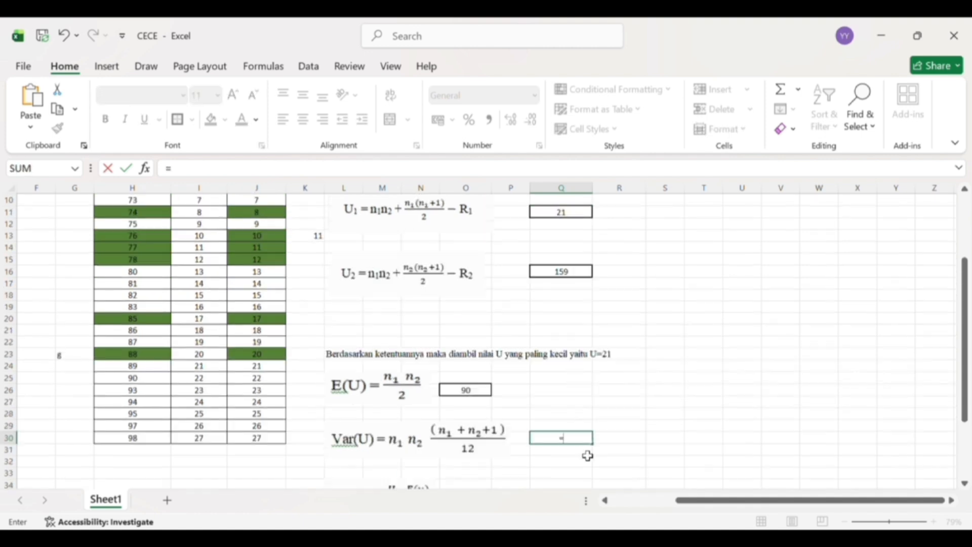
{"action": "scroll", "coordinate": [587, 454], "scroll_direction": "up", "scroll_amount": 3}
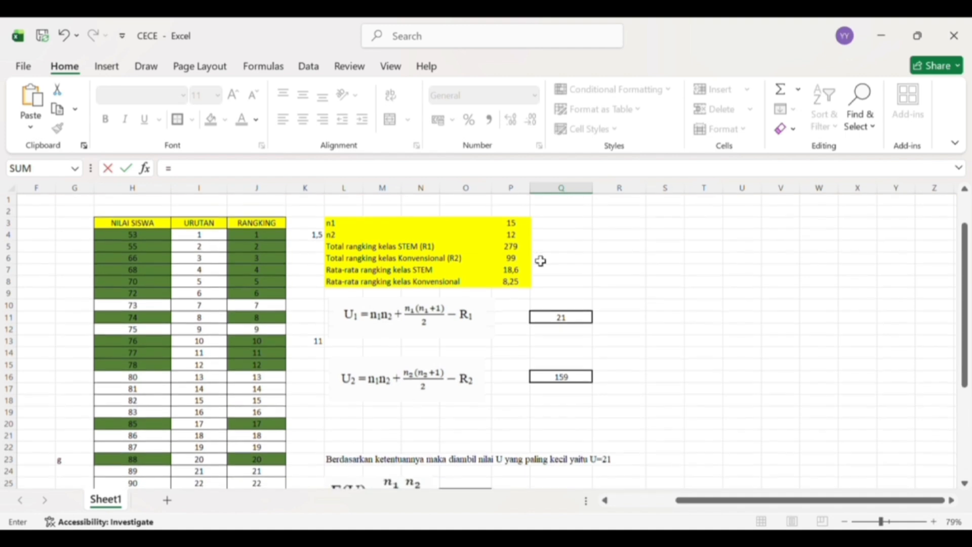
{"action": "left_click", "coordinate": [518, 227]}
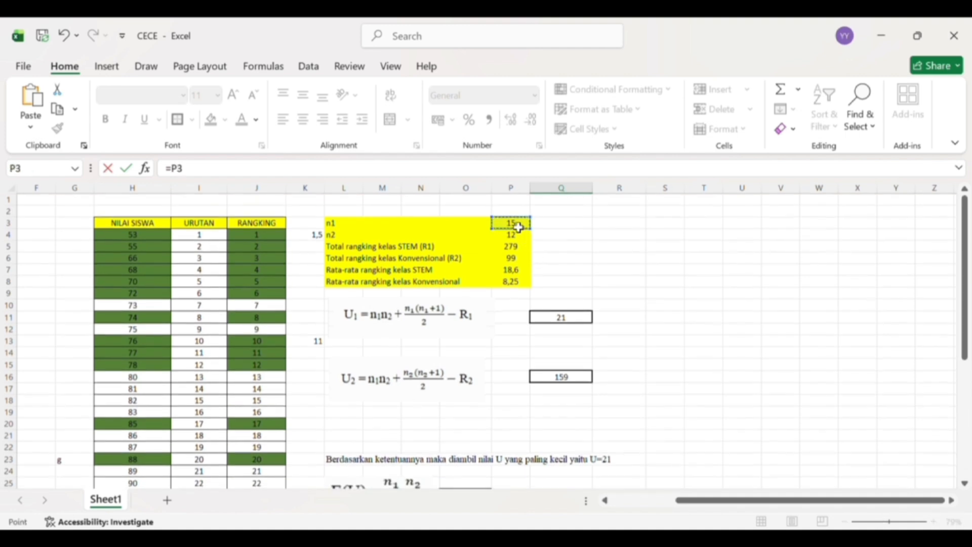
{"action": "type", "text": "*"}
{"action": "left_click", "coordinate": [516, 237]}
{"action": "type", "text": "*"}
- Extend the Var(U) formula in Q30 with the bracketed sum of n1, n2 and 1, (P3+P4+1
{"action": "scroll", "coordinate": [516, 237], "scroll_direction": "down", "scroll_amount": 3}
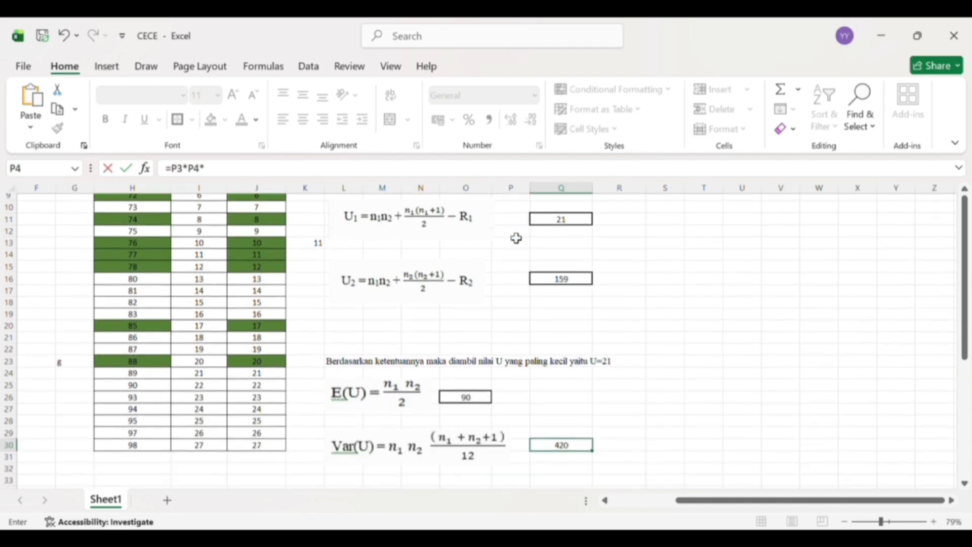
{"action": "scroll", "coordinate": [516, 237], "scroll_direction": "up", "scroll_amount": 1}
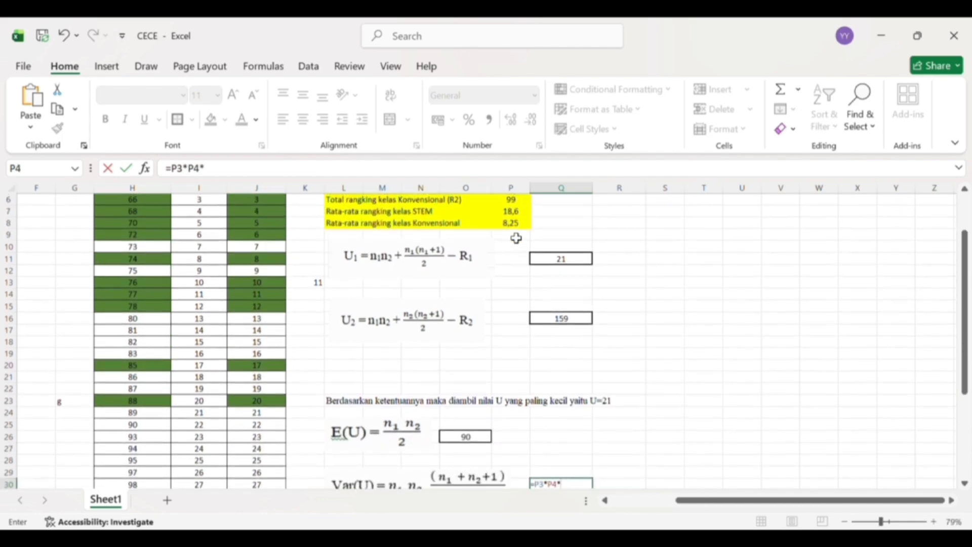
{"action": "type", "text": "("}
{"action": "scroll", "coordinate": [515, 238], "scroll_direction": "up", "scroll_amount": 2}
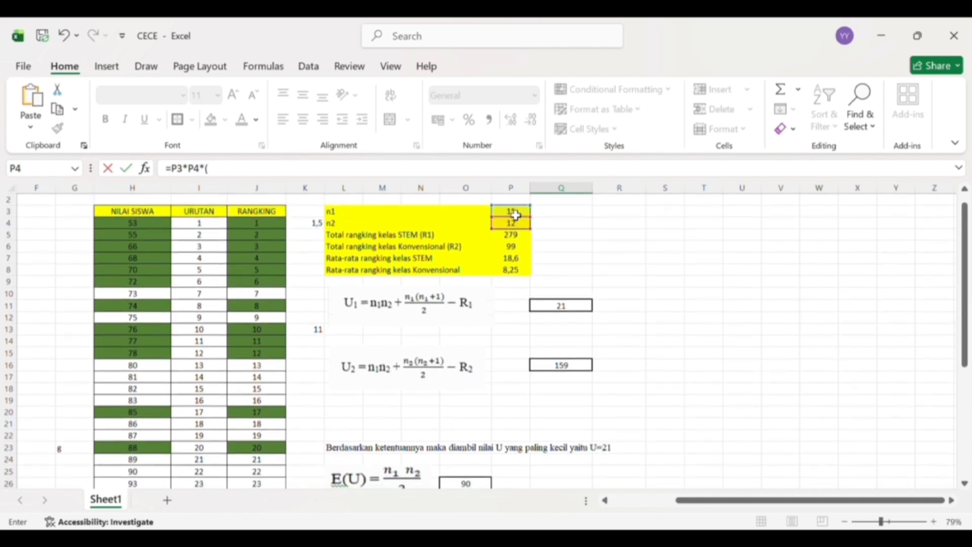
{"action": "left_click", "coordinate": [516, 215]}
{"action": "type", "text": "+"}
{"action": "left_click", "coordinate": [517, 227]}
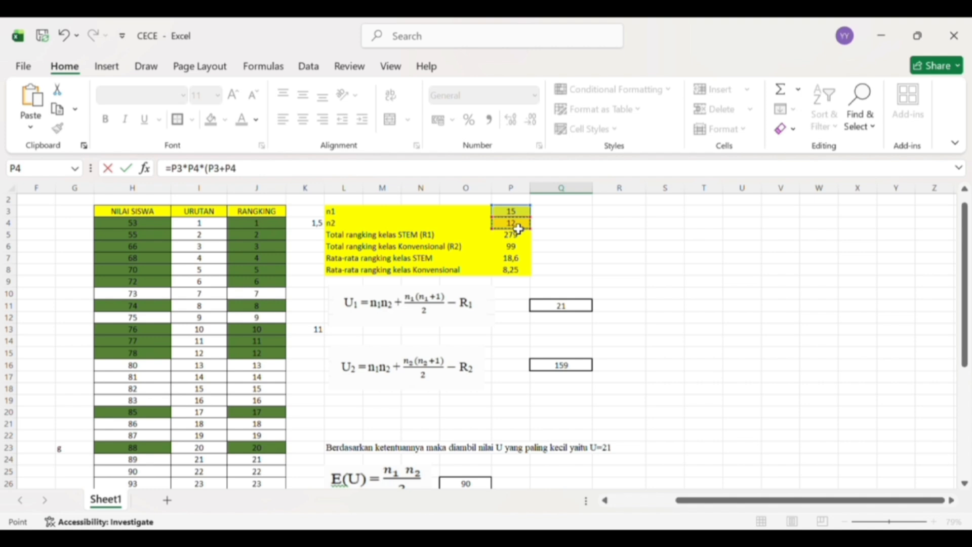
{"action": "type", "text": "+"}
{"action": "scroll", "coordinate": [518, 229], "scroll_direction": "down", "scroll_amount": 3}
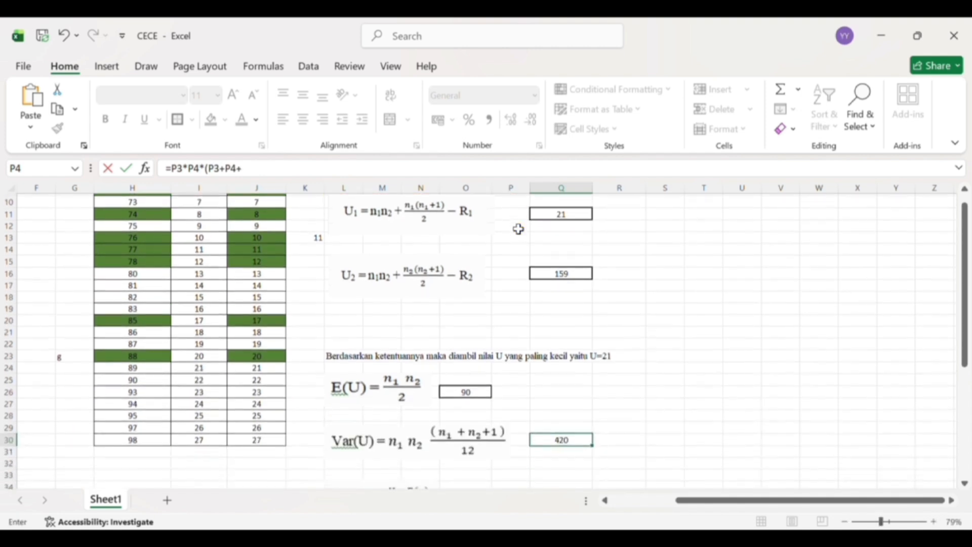
{"action": "scroll", "coordinate": [518, 229], "scroll_direction": "down", "scroll_amount": 1}
{"action": "type", "text": "1"}
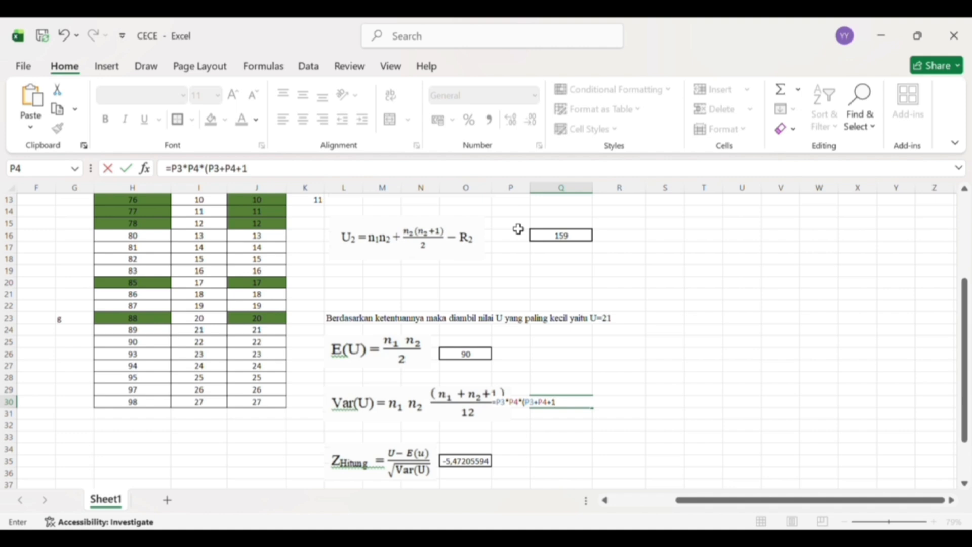
- Complete the Var(U) formula in Q30 with )/12) and add the missing opening bracket, giving =P3*P4*((P3+P4+1)/12)
{"action": "type", "text": ")"}
{"action": "type", "text": ")/"}
{"action": "type", "text": "12"}
{"action": "type", "text": ")"}
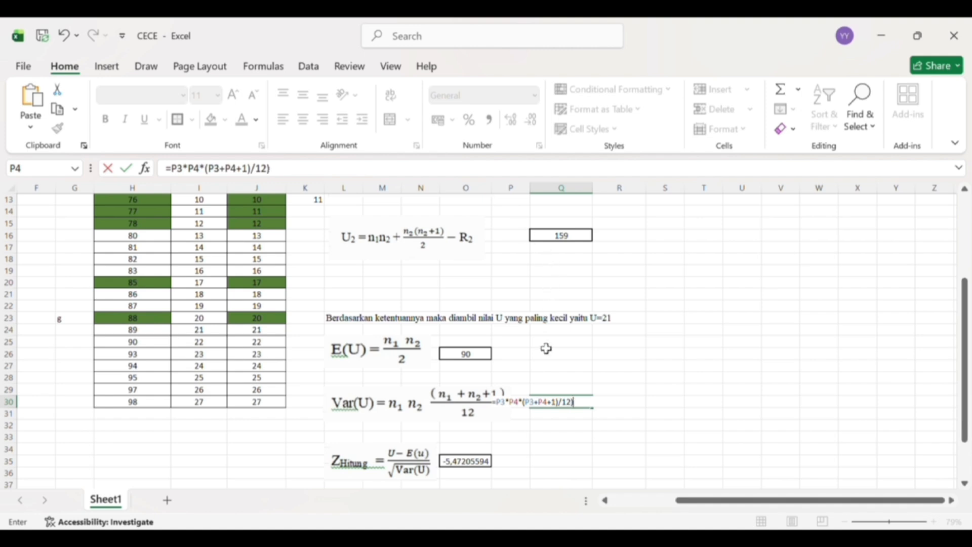
{"action": "left_click", "coordinate": [532, 411]}
{"action": "type", "text": "("}
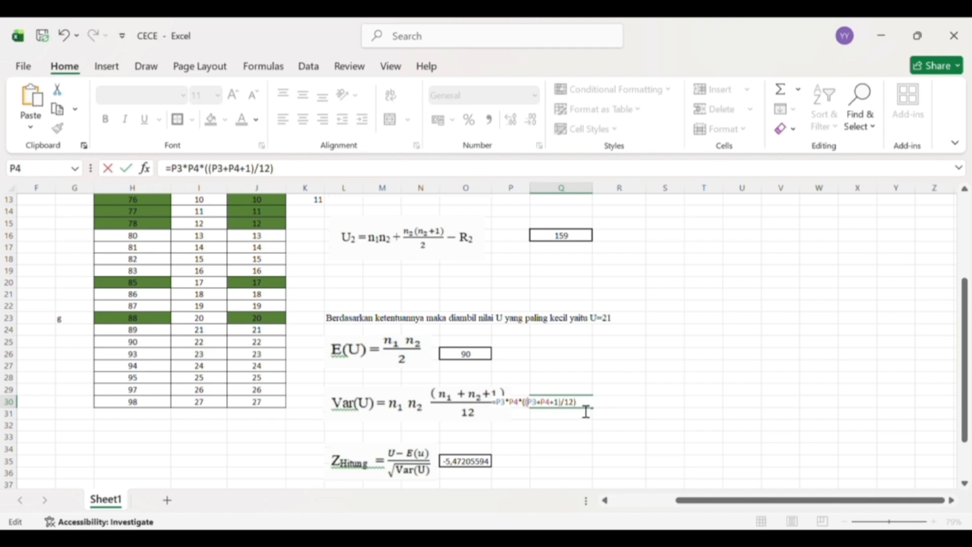
{"action": "key", "text": "Return"}
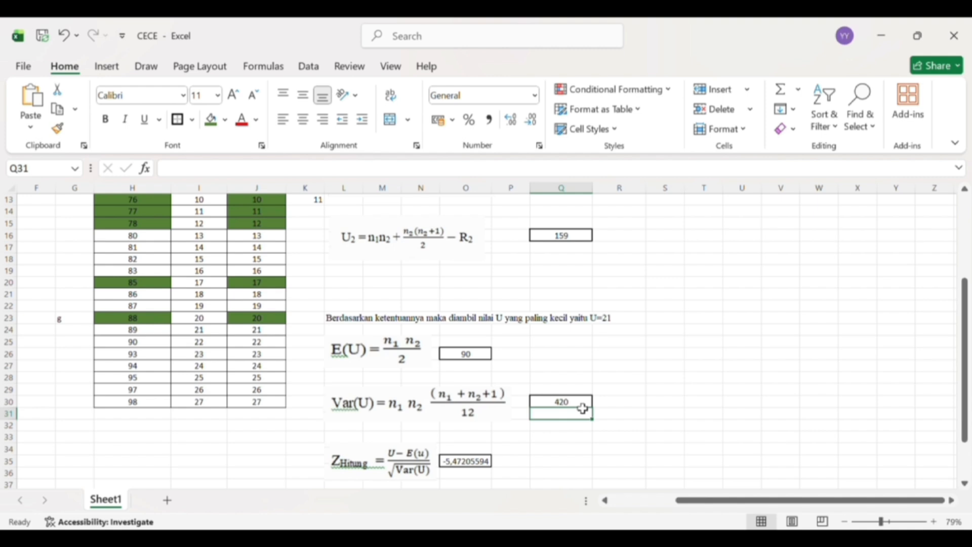
- Overwrite the Z cell O35 with a new formula starting with the U1 result and a minus sign, =(Q11-
{"action": "scroll", "coordinate": [582, 408], "scroll_direction": "down", "scroll_amount": 1}
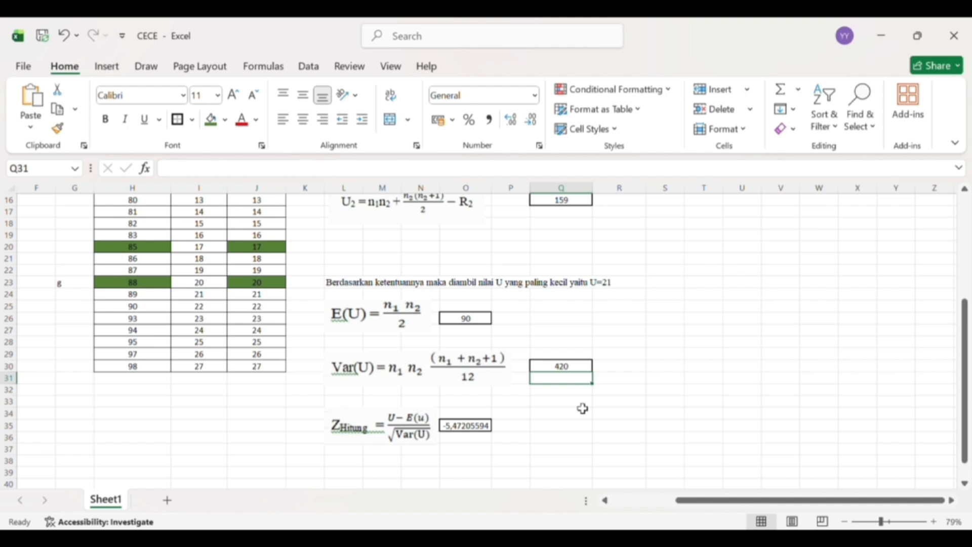
{"action": "scroll", "coordinate": [582, 408], "scroll_direction": "up", "scroll_amount": 1}
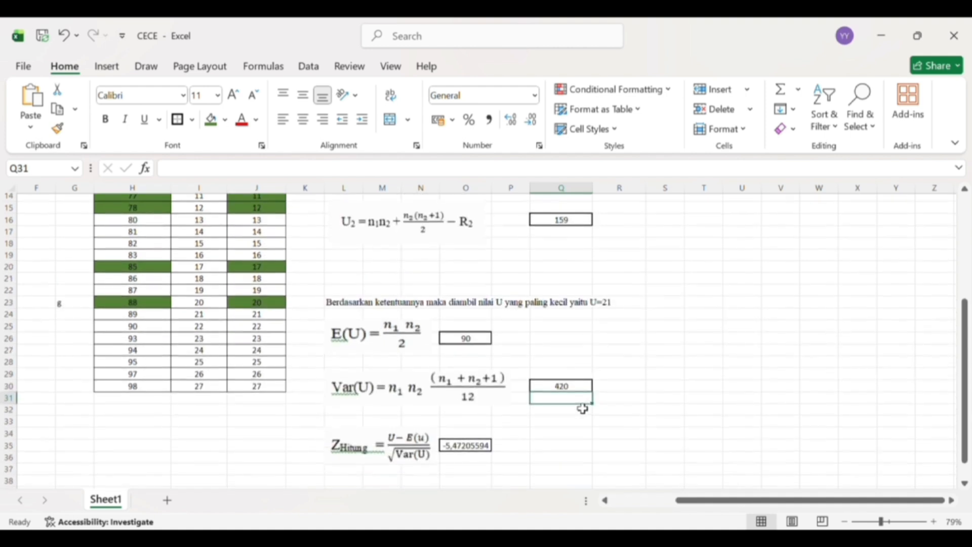
{"action": "left_click", "coordinate": [473, 453]}
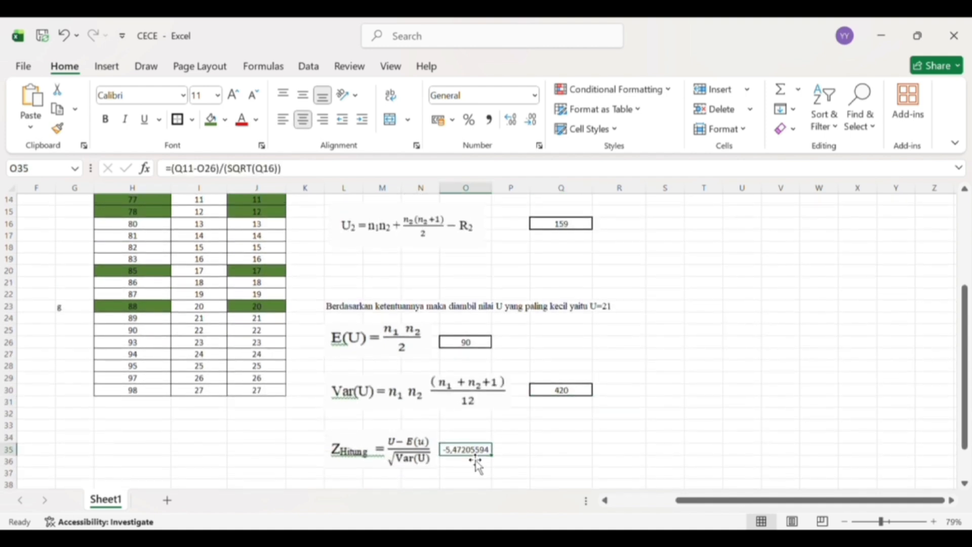
{"action": "key", "text": "BackSpace"}
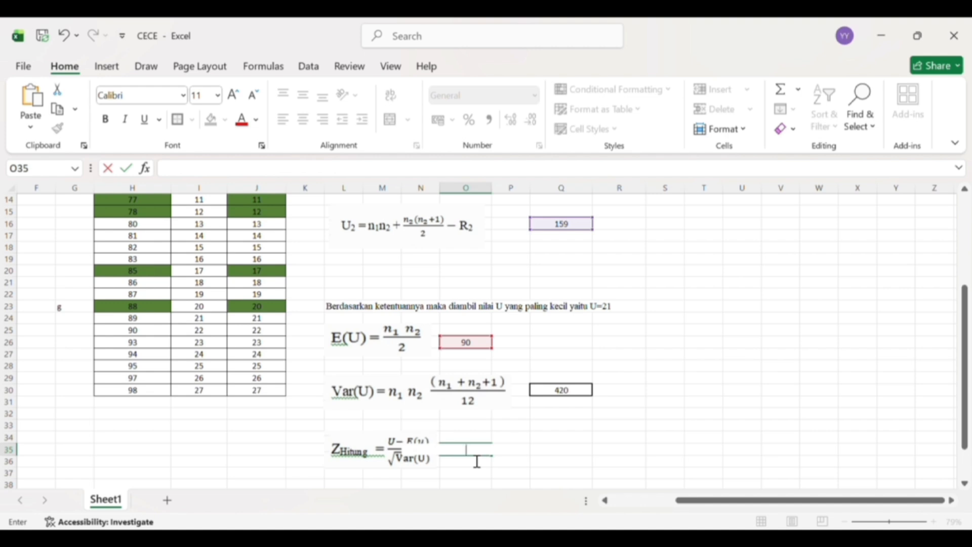
{"action": "type", "text": "="}
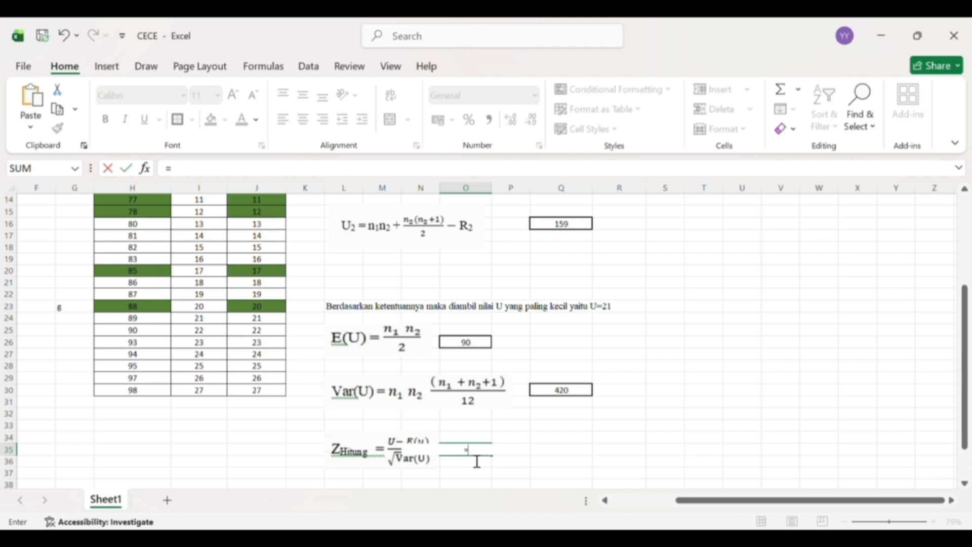
{"action": "type", "text": "("}
{"action": "scroll", "coordinate": [475, 453], "scroll_direction": "up", "scroll_amount": 5}
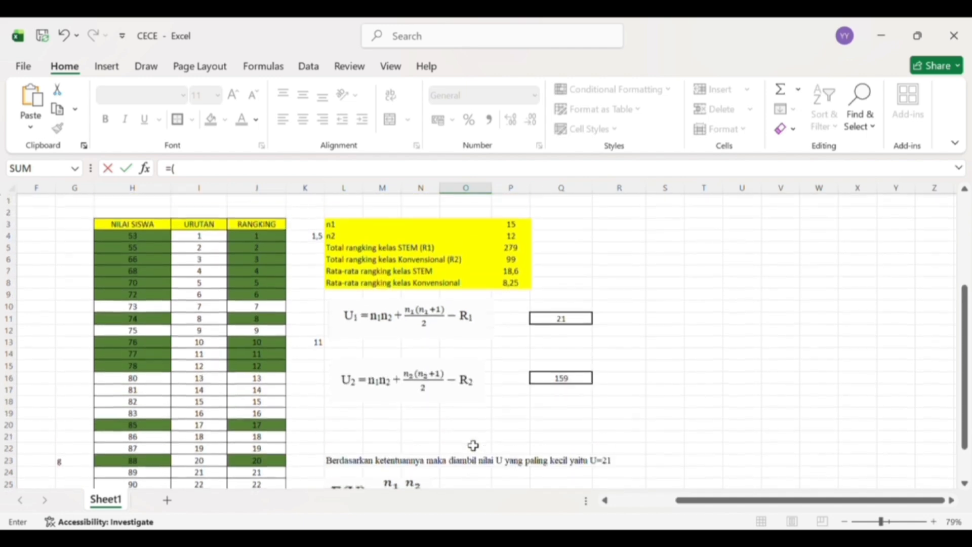
{"action": "scroll", "coordinate": [474, 445], "scroll_direction": "down", "scroll_amount": 3}
{"action": "scroll", "coordinate": [467, 446], "scroll_direction": "up", "scroll_amount": 2}
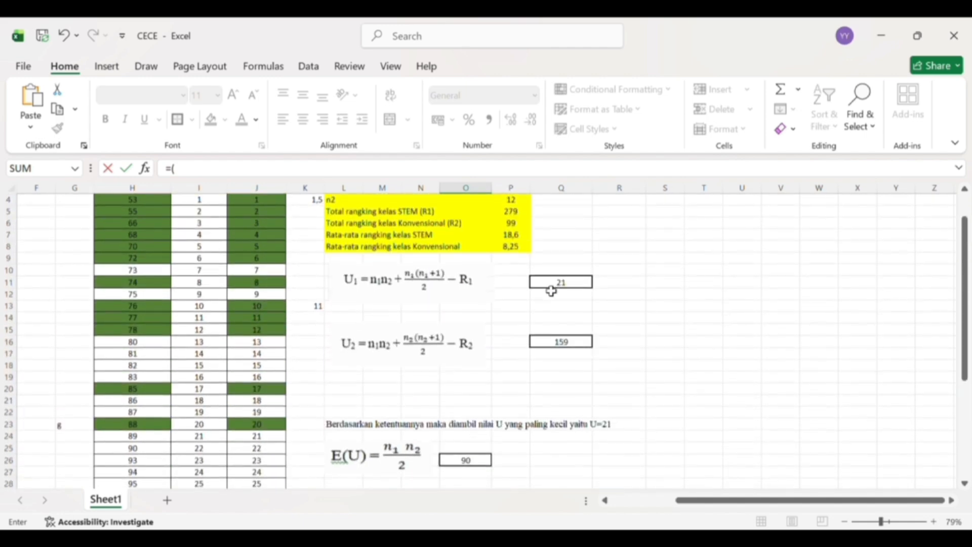
{"action": "left_click", "coordinate": [550, 288]}
{"action": "scroll", "coordinate": [551, 290], "scroll_direction": "down", "scroll_amount": 4}
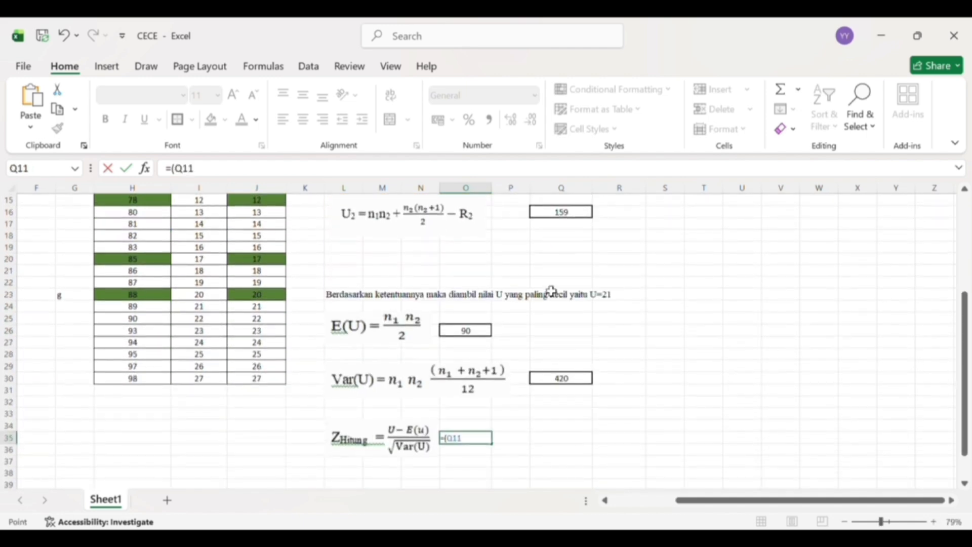
{"action": "type", "text": "-"}
- Extend the Z formula in O35 with E(U) and a division by a square root, O26)/(SQRT(
{"action": "scroll", "coordinate": [549, 318], "scroll_direction": "up", "scroll_amount": 1}
{"action": "scroll", "coordinate": [549, 317], "scroll_direction": "down", "scroll_amount": 1}
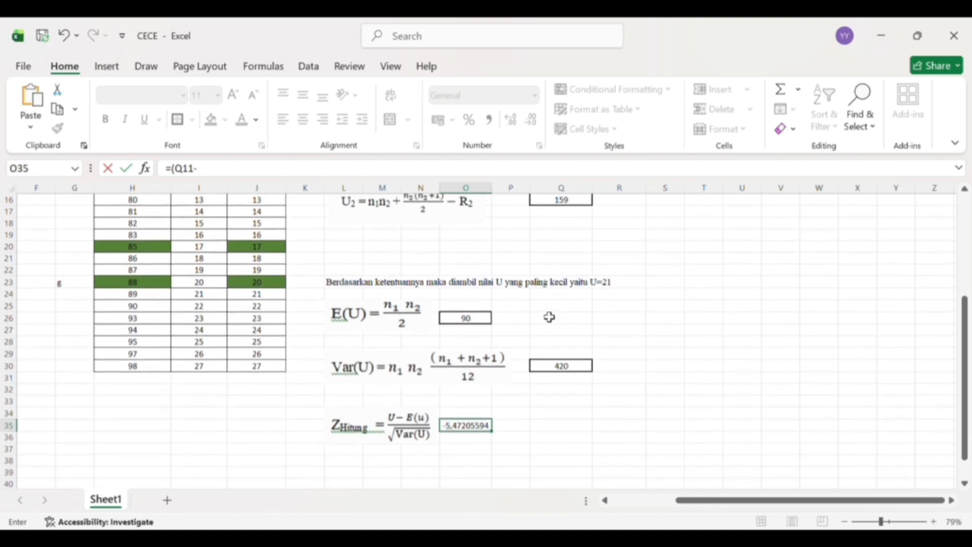
{"action": "left_click", "coordinate": [476, 323]}
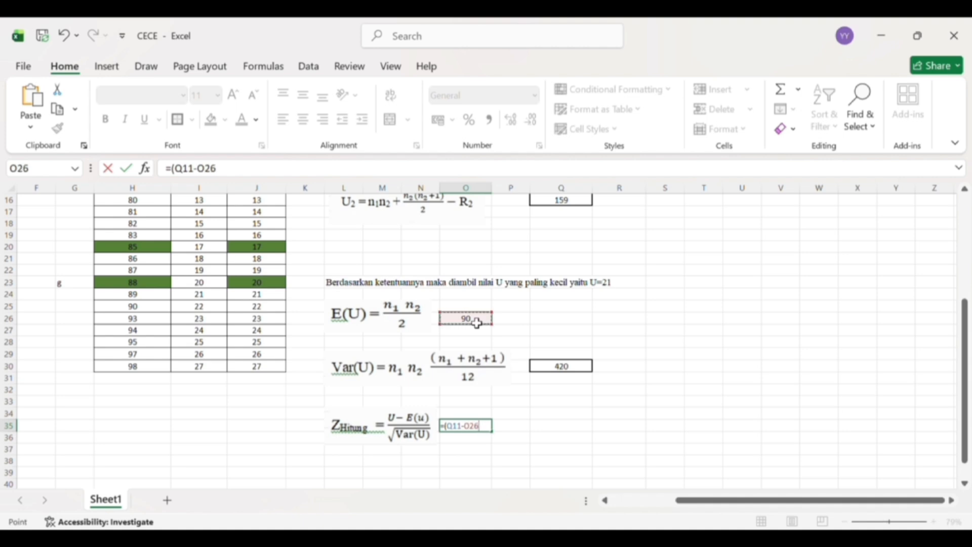
{"action": "type", "text": ")/"}
{"action": "scroll", "coordinate": [477, 323], "scroll_direction": "down", "scroll_amount": 1}
{"action": "scroll", "coordinate": [476, 323], "scroll_direction": "up", "scroll_amount": 1}
{"action": "type", "text": "(sqr"}
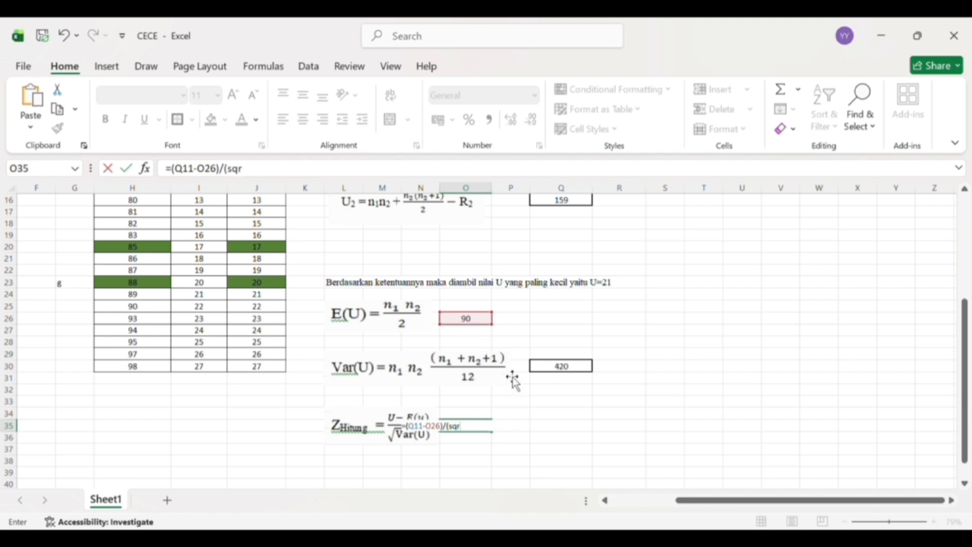
{"action": "key", "text": "Tab"}
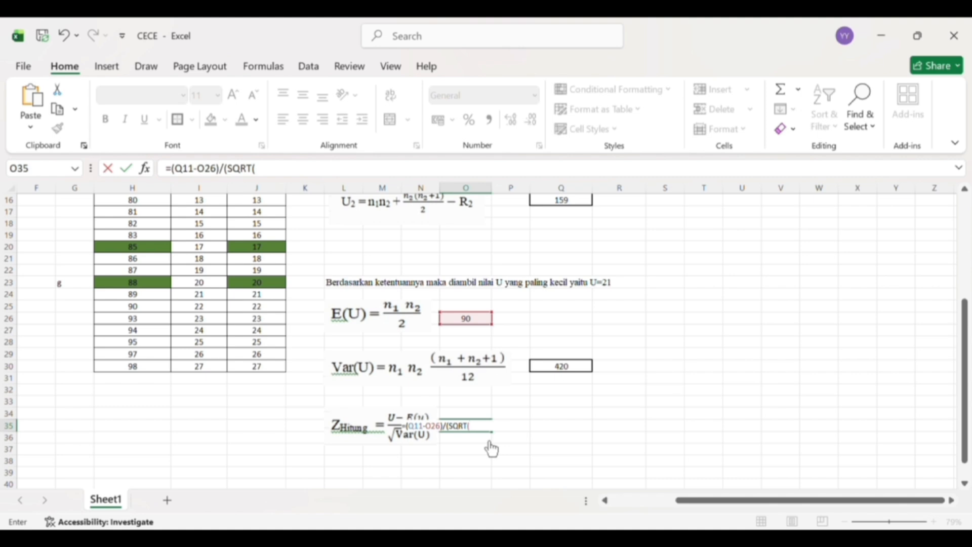
- Complete the Z formula in O35 with the Var(U) cell as the square root's argument, giving =(Q11-O26)/(SQRT(Q30))
{"action": "scroll", "coordinate": [485, 409], "scroll_direction": "down", "scroll_amount": 1}
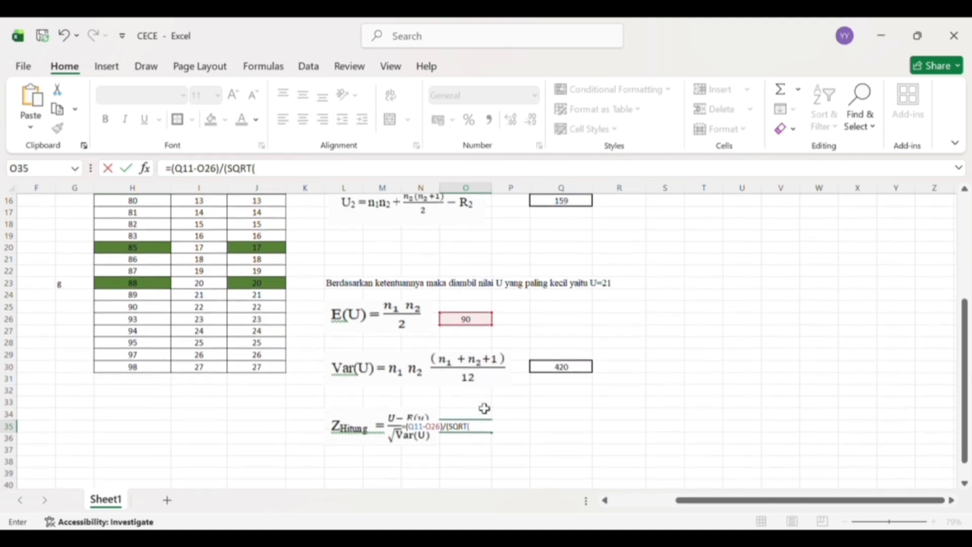
{"action": "scroll", "coordinate": [485, 409], "scroll_direction": "down", "scroll_amount": 1}
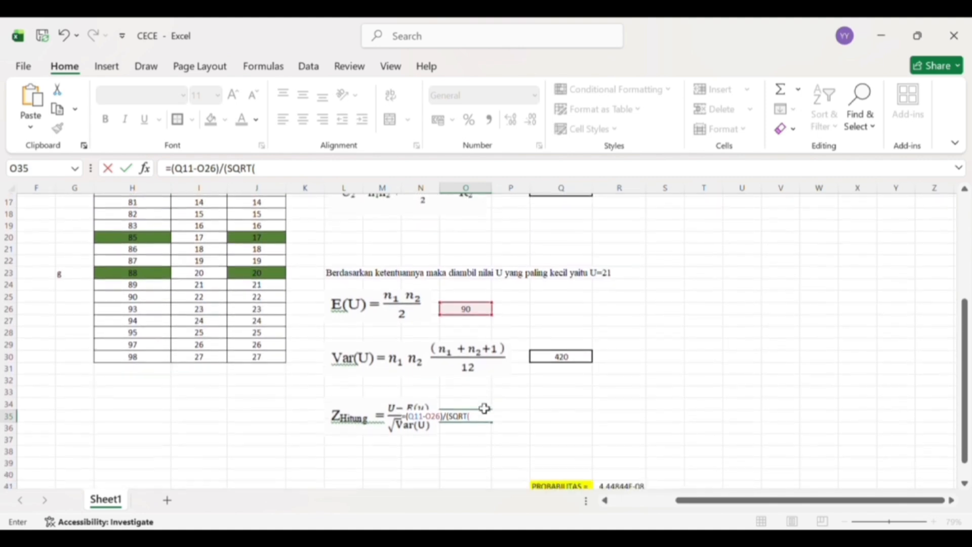
{"action": "left_click", "coordinate": [556, 357]}
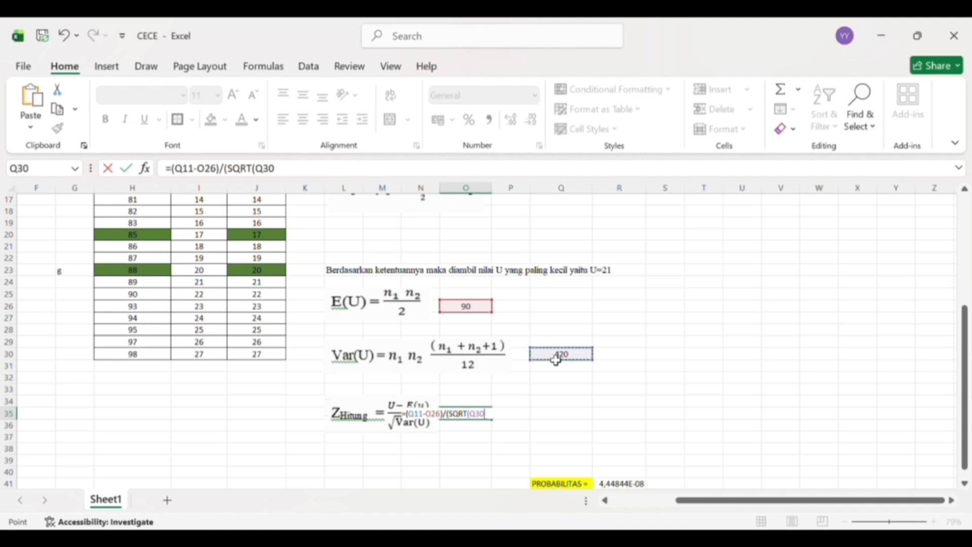
{"action": "type", "text": ")"}
{"action": "type", "text": ")"}
{"action": "key", "text": "Return"}
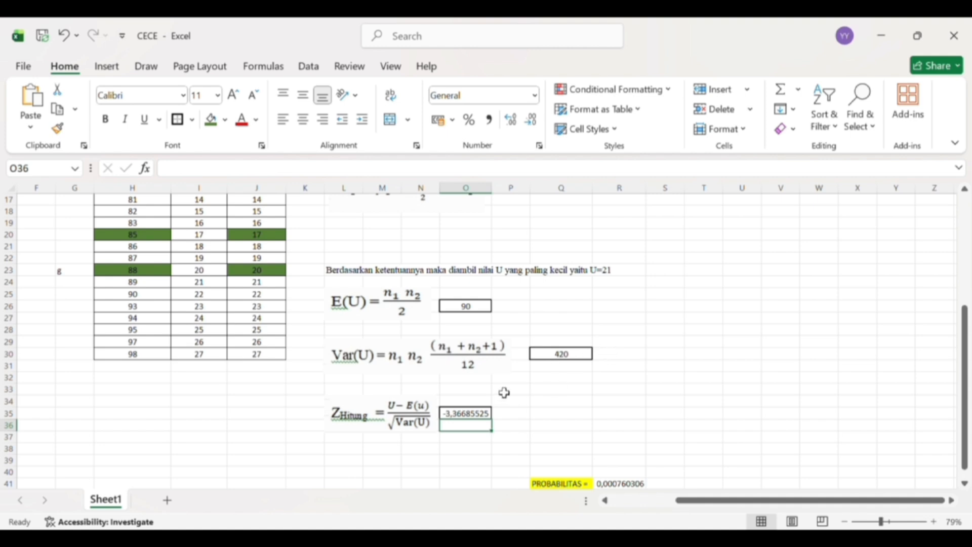
- Re-enter the probability formula in R41 as twice the standard normal distribution of Z, =2*NORMSDIST(O35)
{"action": "scroll", "coordinate": [516, 408], "scroll_direction": "up", "scroll_amount": 2}
{"action": "scroll", "coordinate": [516, 408], "scroll_direction": "right", "scroll_amount": 1}
{"action": "scroll", "coordinate": [517, 408], "scroll_direction": "down", "scroll_amount": 3}
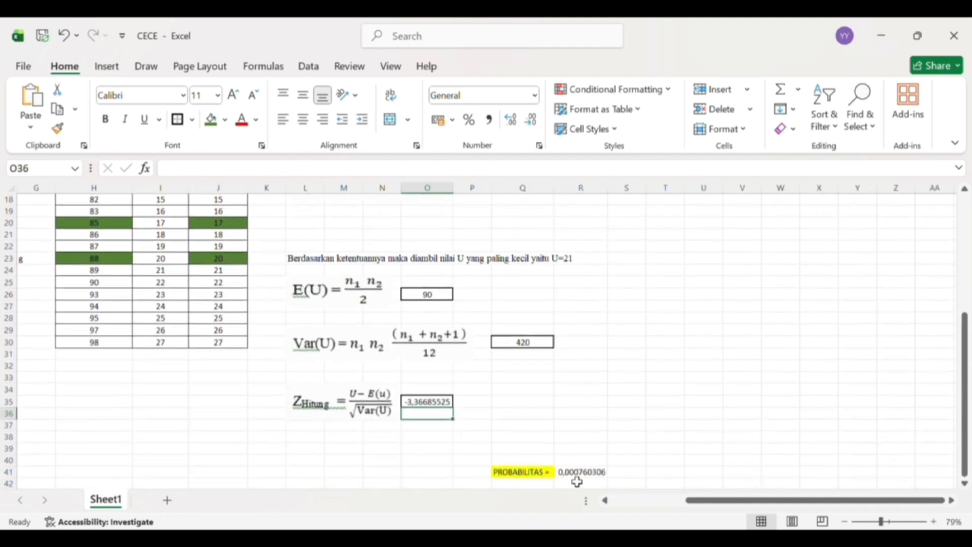
{"action": "left_click", "coordinate": [578, 476]}
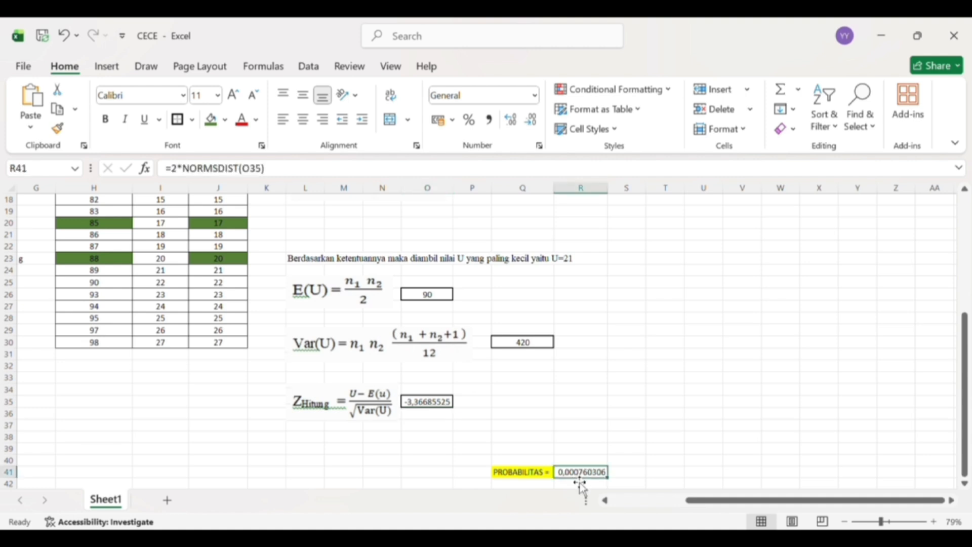
{"action": "type", "text": "="}
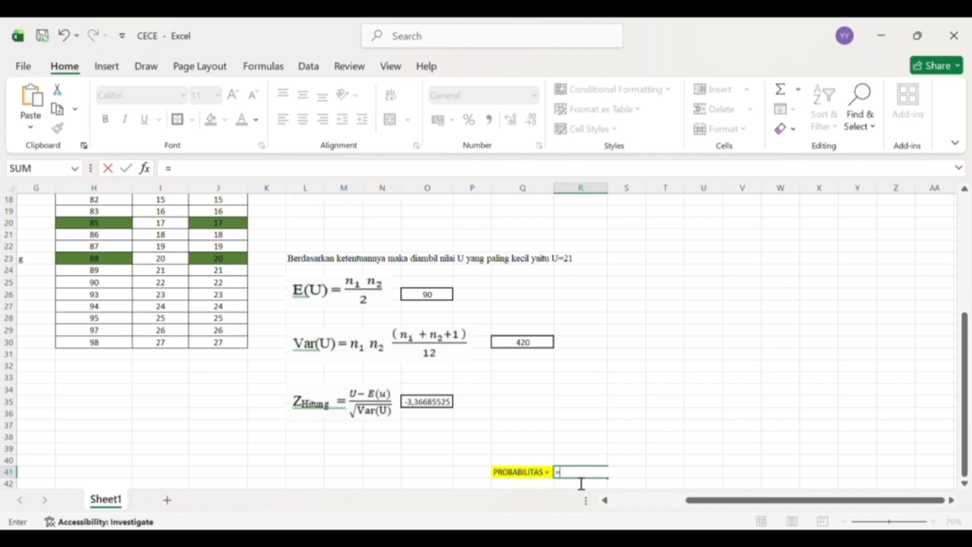
{"action": "type", "text": "2*no"}
{"action": "key", "text": "Tab"}
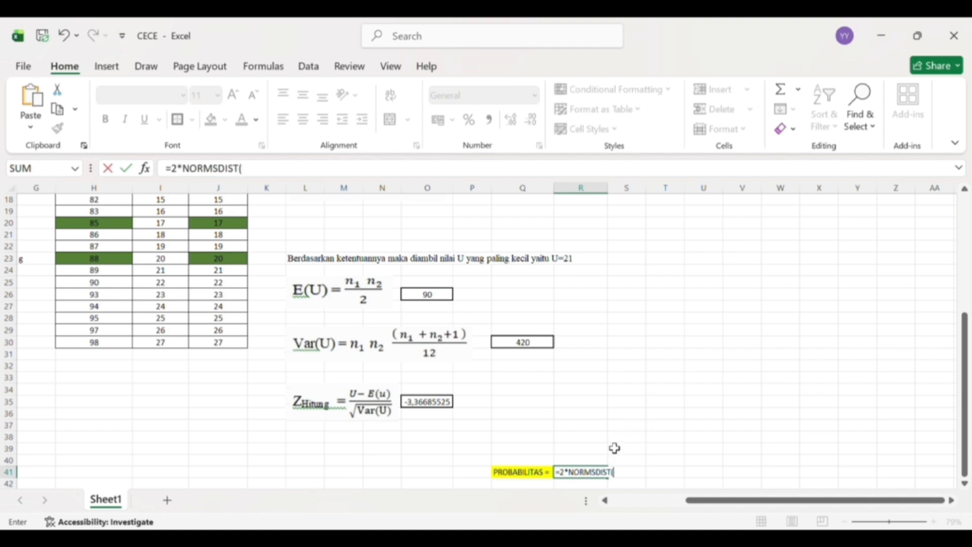
{"action": "left_click", "coordinate": [428, 405]}
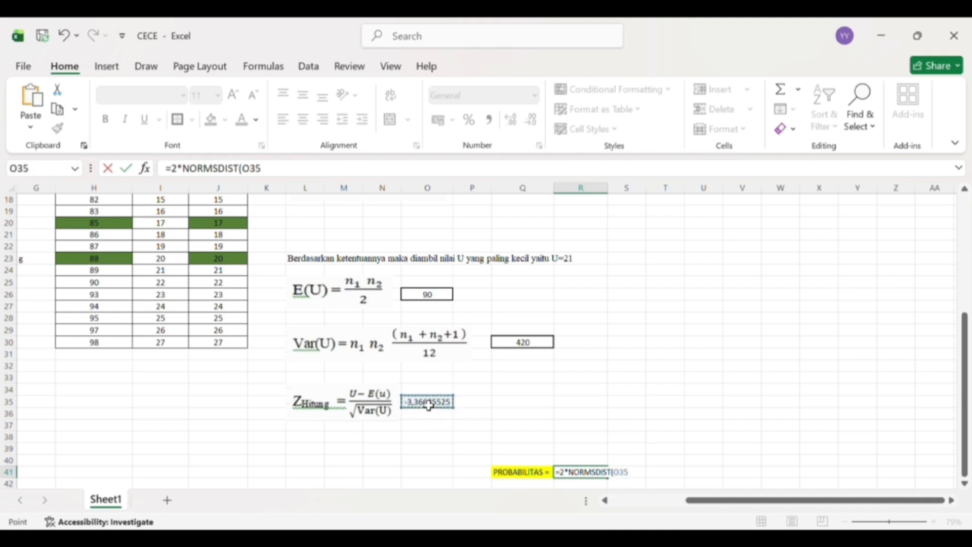
{"action": "type", "text": ")"}
{"action": "key", "text": "Return"}
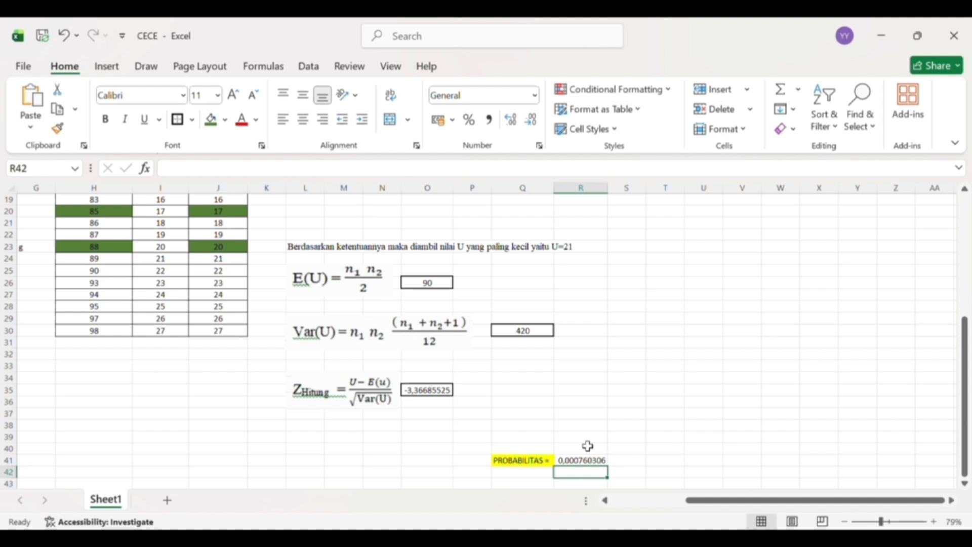
- Review the worksheet from the class scores and rankings through the U1, U2, E(U) and Var(U) calculations
{"action": "scroll", "coordinate": [587, 446], "scroll_direction": "up", "scroll_amount": 6}
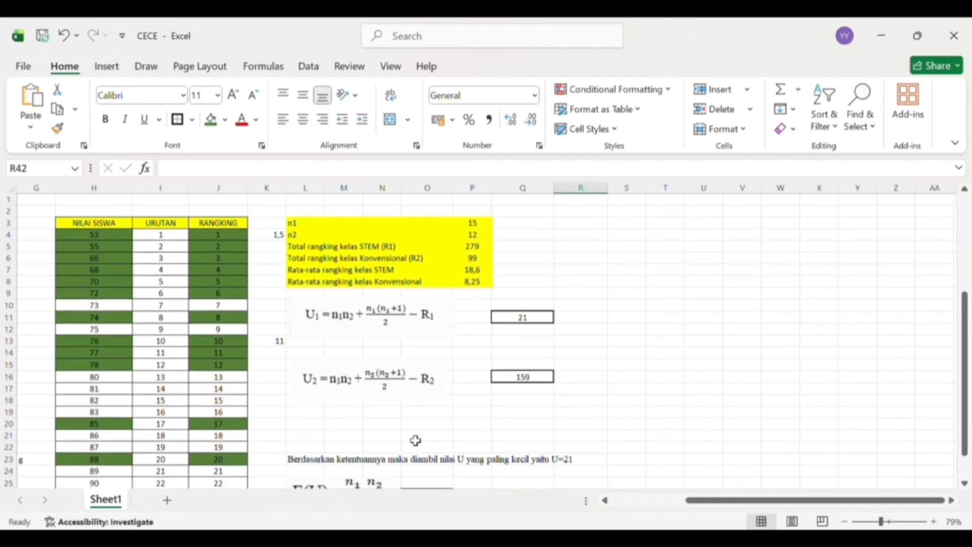
{"action": "scroll", "coordinate": [414, 439], "scroll_direction": "left", "scroll_amount": 3}
{"action": "scroll", "coordinate": [408, 435], "scroll_direction": "left", "scroll_amount": 3}
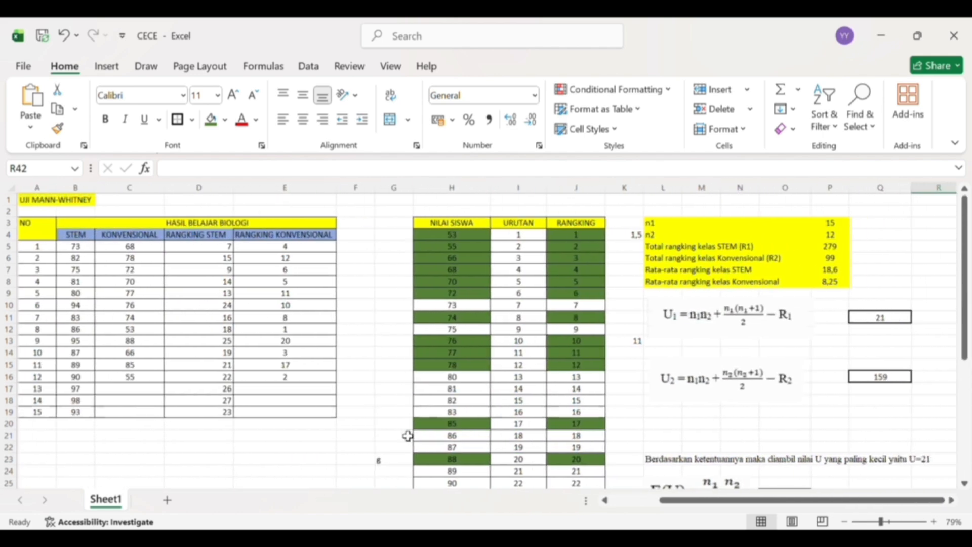
{"action": "scroll", "coordinate": [408, 435], "scroll_direction": "down", "scroll_amount": 1}
{"action": "scroll", "coordinate": [408, 435], "scroll_direction": "down", "scroll_amount": 1}
{"action": "scroll", "coordinate": [408, 435], "scroll_direction": "right", "scroll_amount": 3}
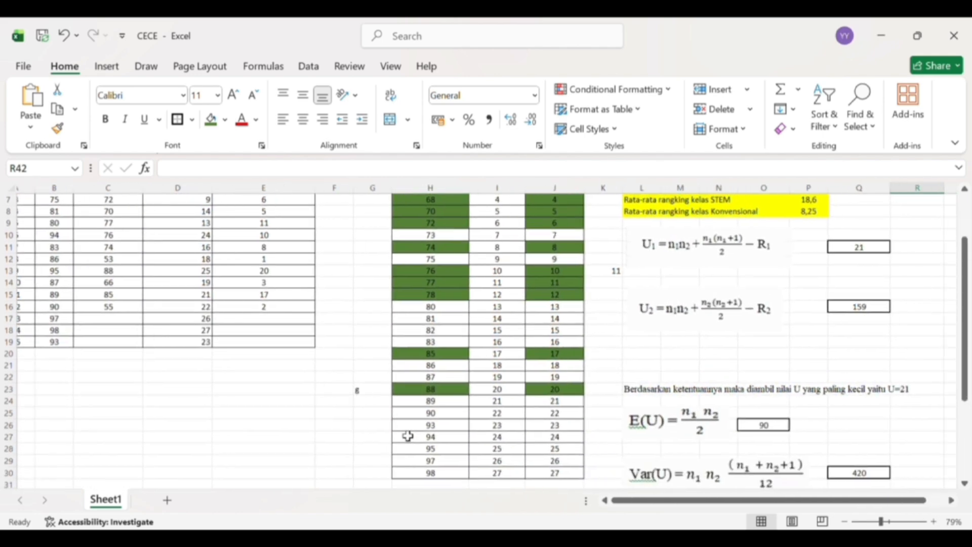
{"action": "scroll", "coordinate": [408, 436], "scroll_direction": "right", "scroll_amount": 1}
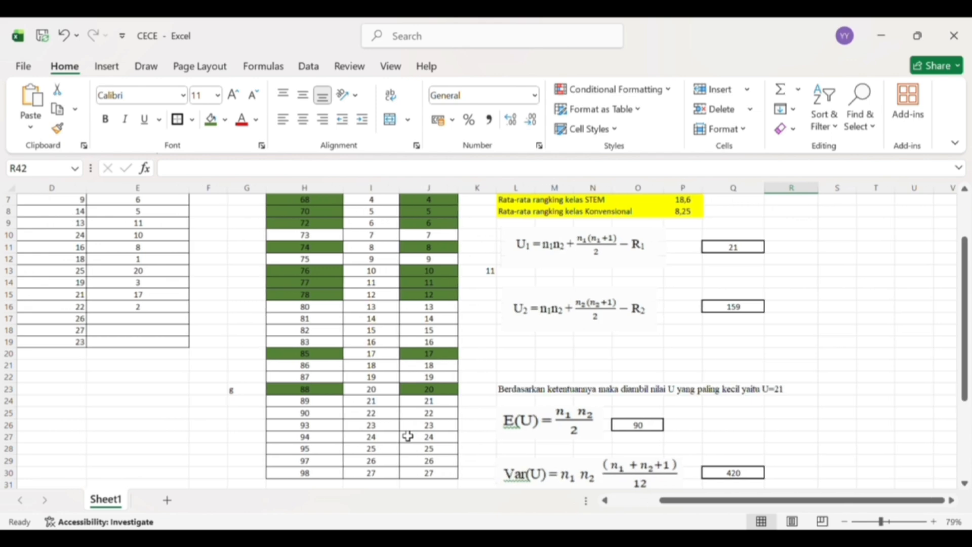
{"action": "scroll", "coordinate": [408, 436], "scroll_direction": "up", "scroll_amount": 2}
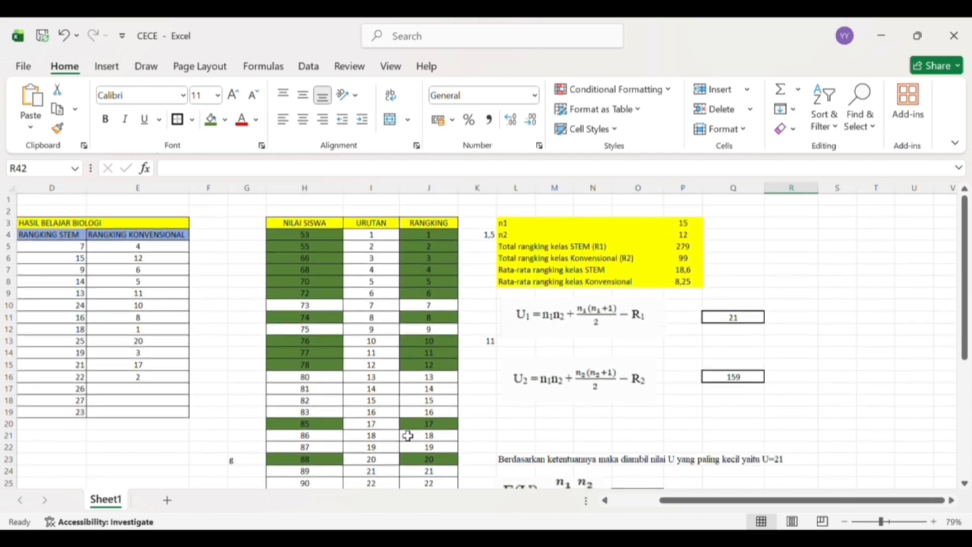
{"action": "scroll", "coordinate": [408, 435], "scroll_direction": "right", "scroll_amount": 3}
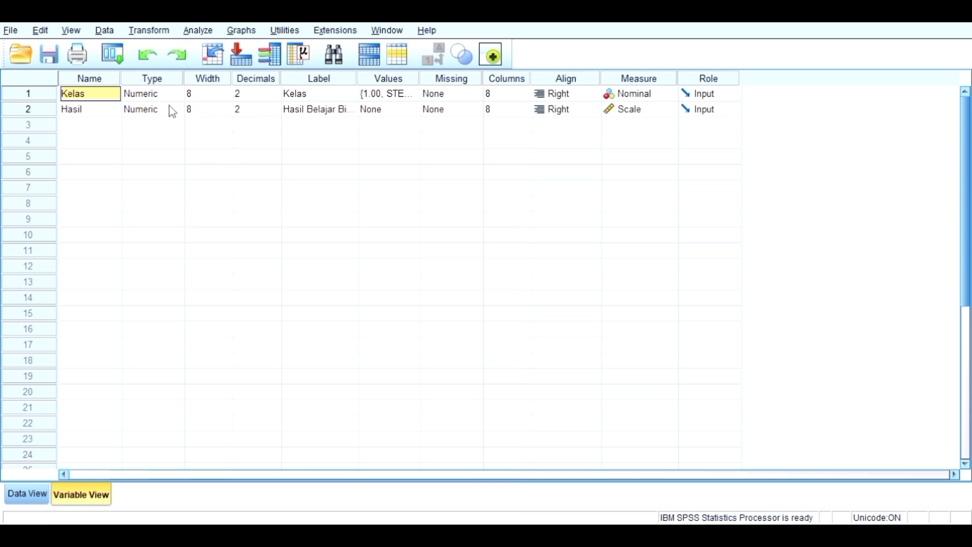
- In IBM SPSS Statistics, look over the entered Kelas and Hasil data and return to the variable definitions
{"action": "left_click", "coordinate": [36, 501]}
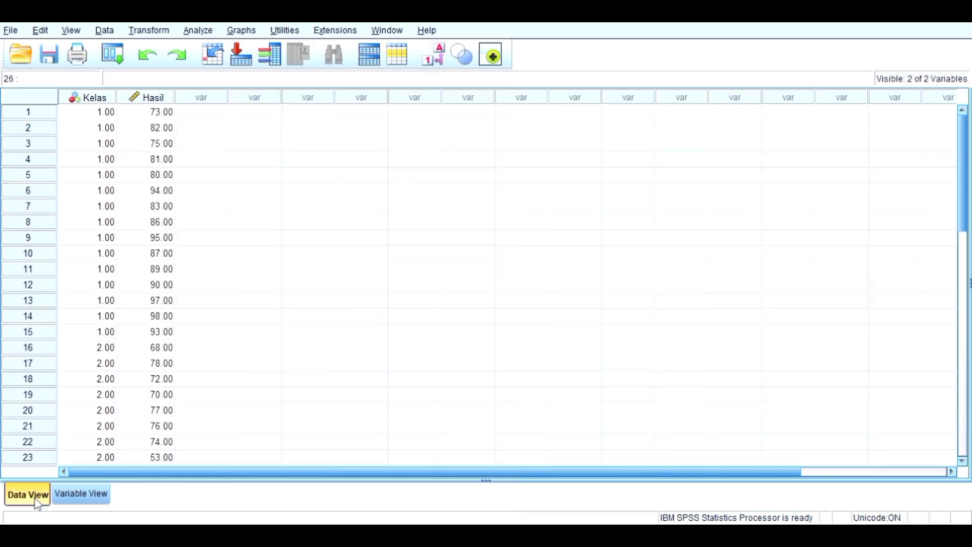
{"action": "left_click", "coordinate": [62, 500]}
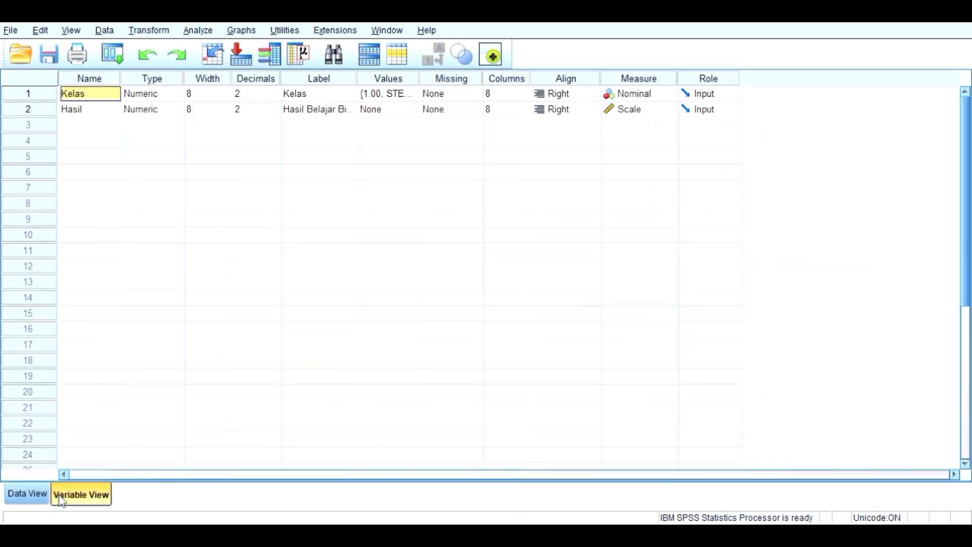
{"action": "left_click", "coordinate": [23, 497]}
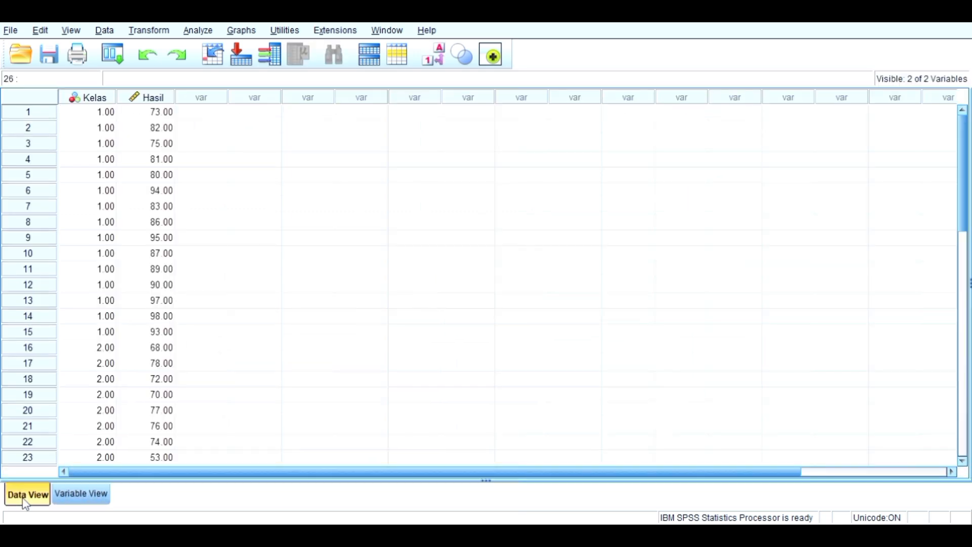
{"action": "left_click", "coordinate": [77, 499]}
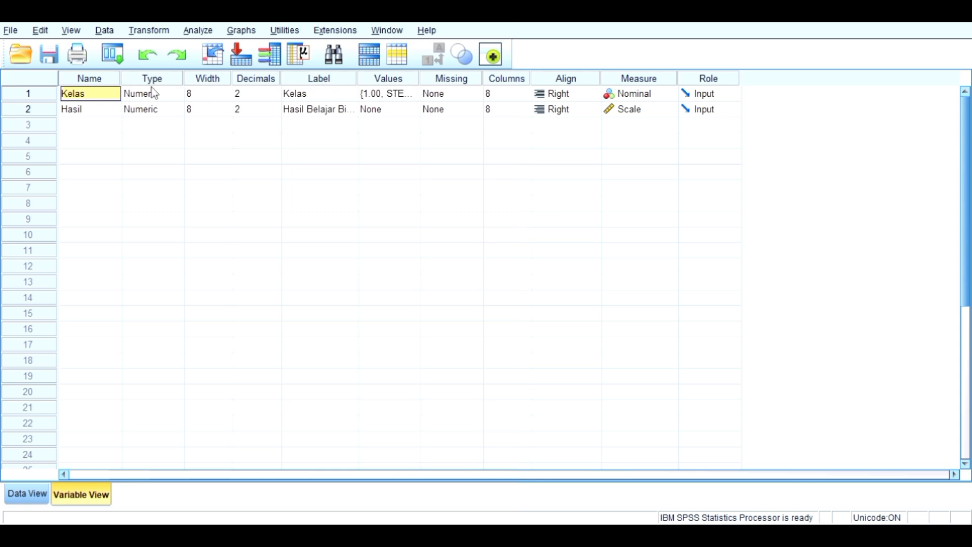
- Clear the name of the first variable and re-enter it as Kelas
{"action": "double_click", "coordinate": [92, 96]}
{"action": "key", "text": "BackSpace"}
{"action": "key", "text": "BackSpace"}
{"action": "key", "text": "BackSpace"}
{"action": "key", "text": "BackSpace"}
{"action": "key", "text": "BackSpace"}
{"action": "type", "text": "kKwl"}
{"action": "key", "text": "BackSpace"}
{"action": "key", "text": "BackSpace"}
{"action": "type", "text": "elas"}
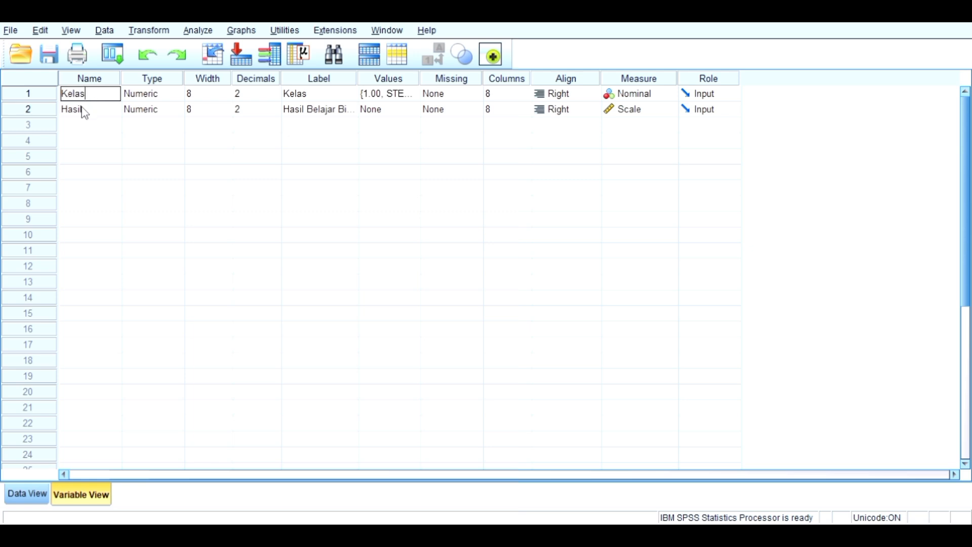
- Clear the name of the second variable and re-enter it as Hasil
{"action": "left_click", "coordinate": [84, 111]}
{"action": "double_click", "coordinate": [86, 112]}
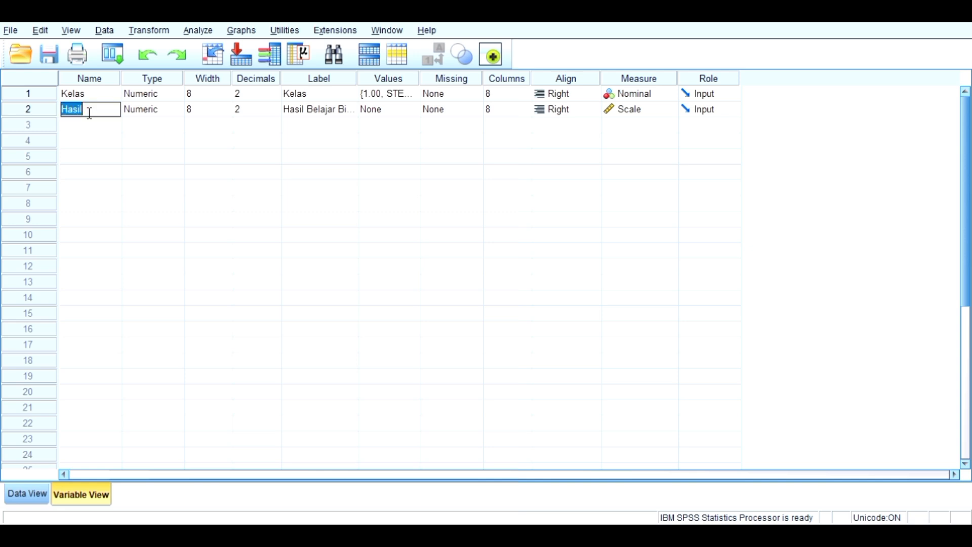
{"action": "key", "text": "BackSpace"}
{"action": "type", "text": "HAs"}
{"action": "key", "text": "BackSpace"}
{"action": "key", "text": "BackSpace"}
{"action": "type", "text": "asil"}
{"action": "left_click", "coordinate": [250, 93]}
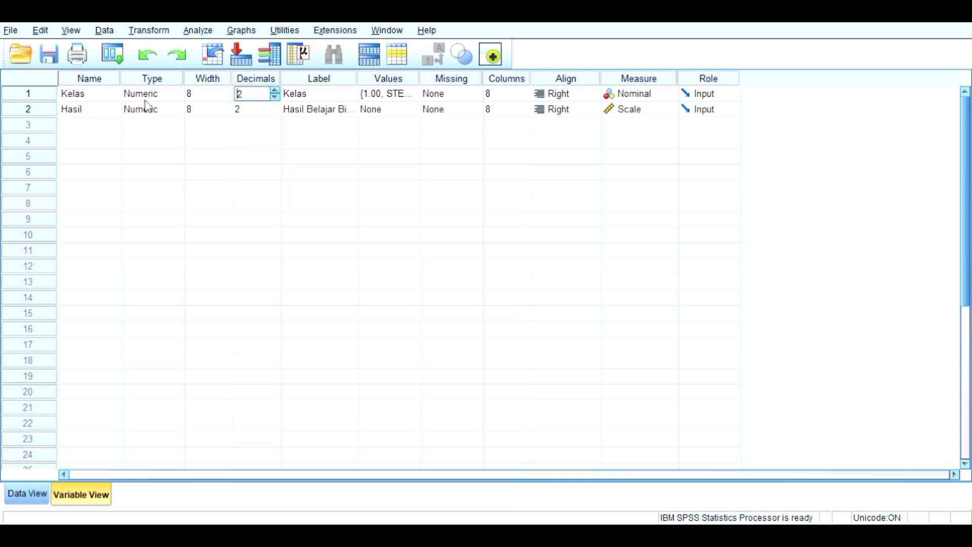
- Check the decimals, label and values settings of Kelas and Hasil, including the value labels defined for Kelas
{"action": "left_click", "coordinate": [247, 112]}
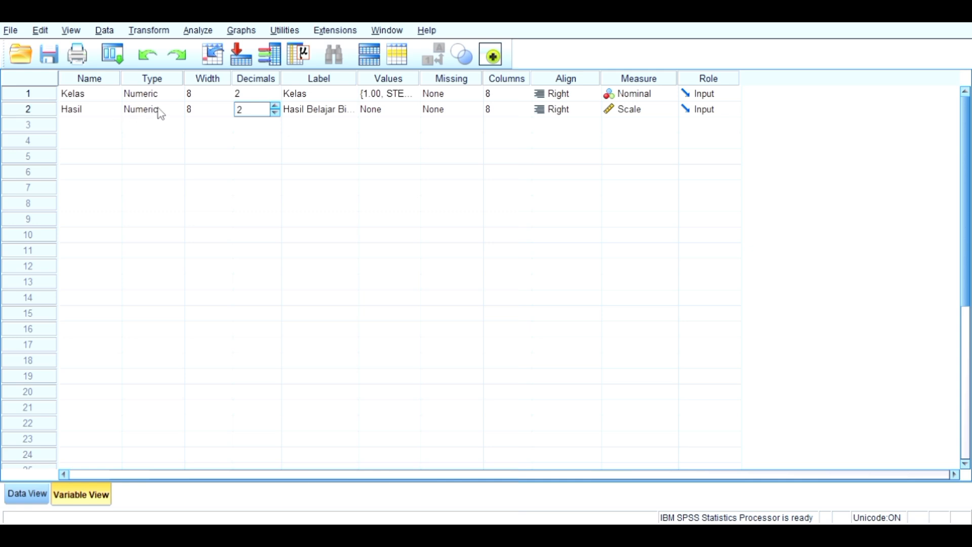
{"action": "left_click", "coordinate": [326, 118]}
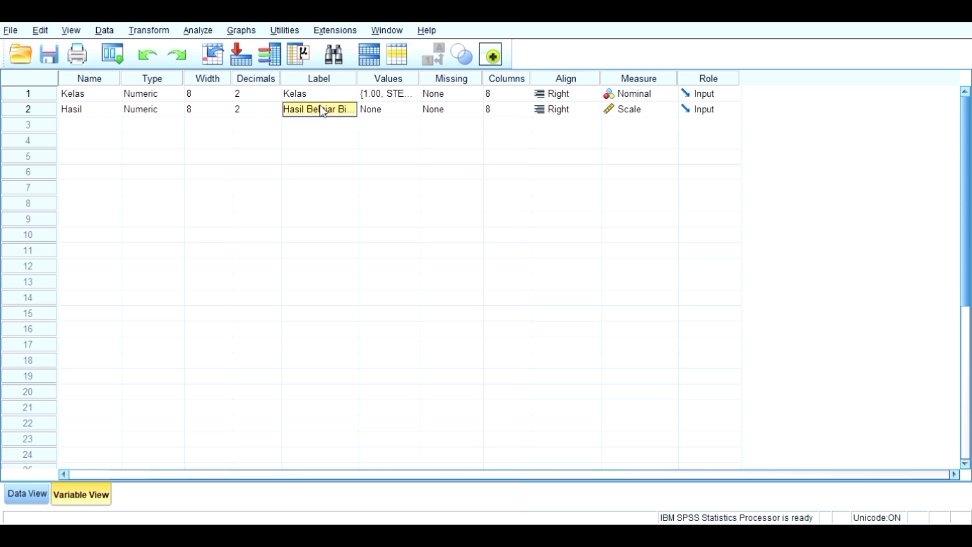
{"action": "double_click", "coordinate": [357, 111]}
{"action": "left_click", "coordinate": [385, 98]}
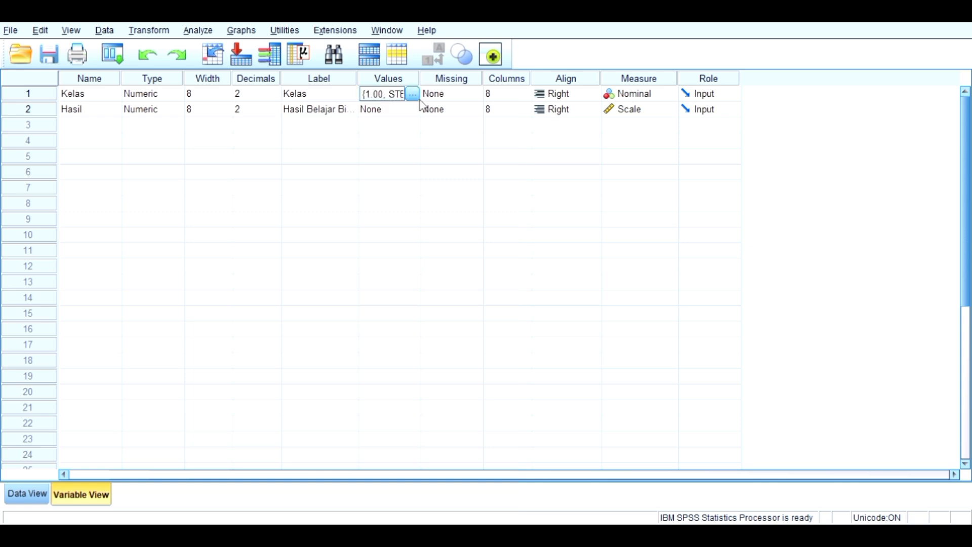
{"action": "left_click", "coordinate": [390, 79]}
{"action": "left_click", "coordinate": [393, 97]}
{"action": "left_click", "coordinate": [390, 114]}
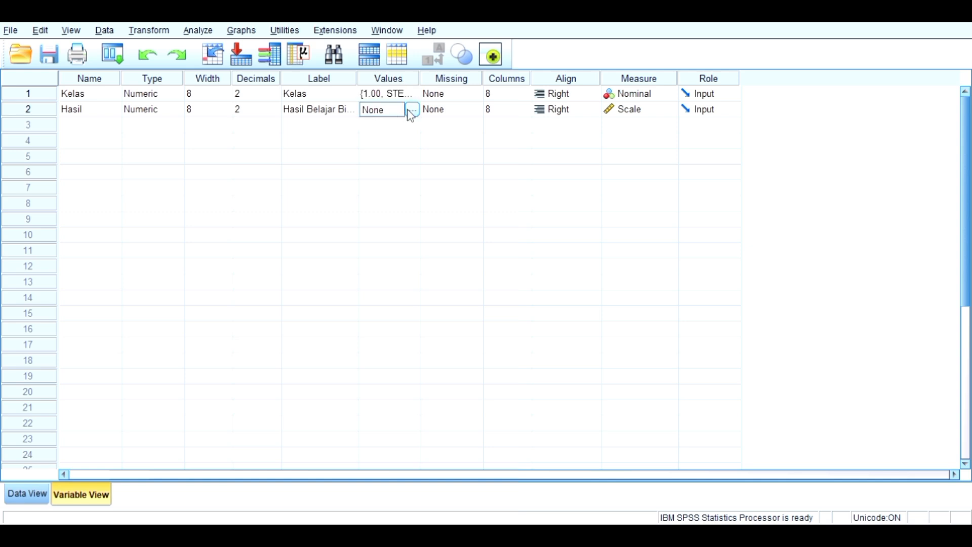
{"action": "left_click", "coordinate": [386, 99]}
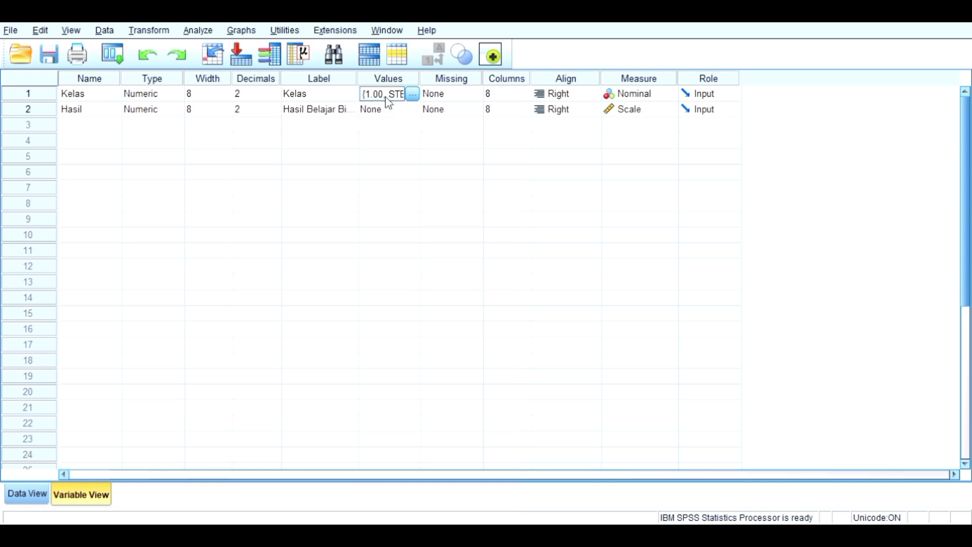
{"action": "left_click", "coordinate": [413, 95]}
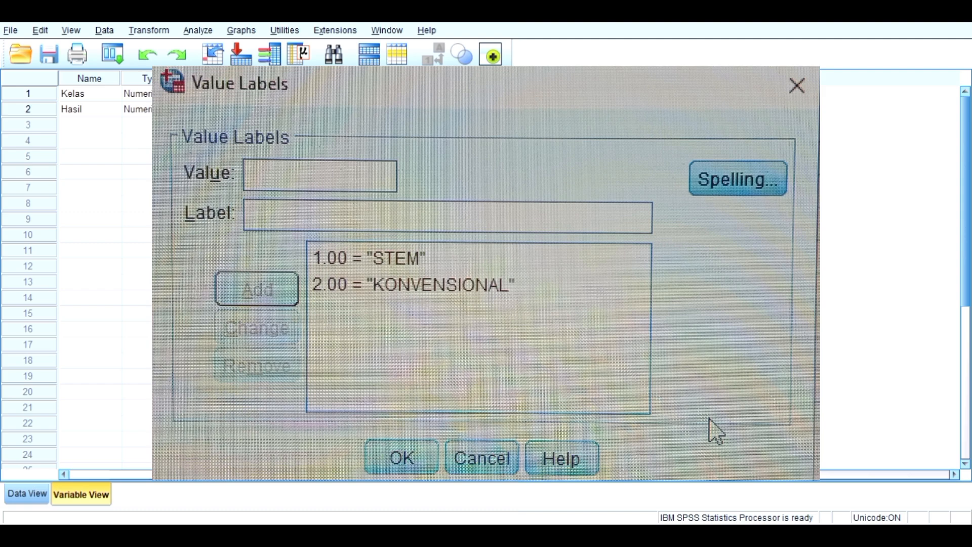
{"action": "left_click", "coordinate": [401, 458]}
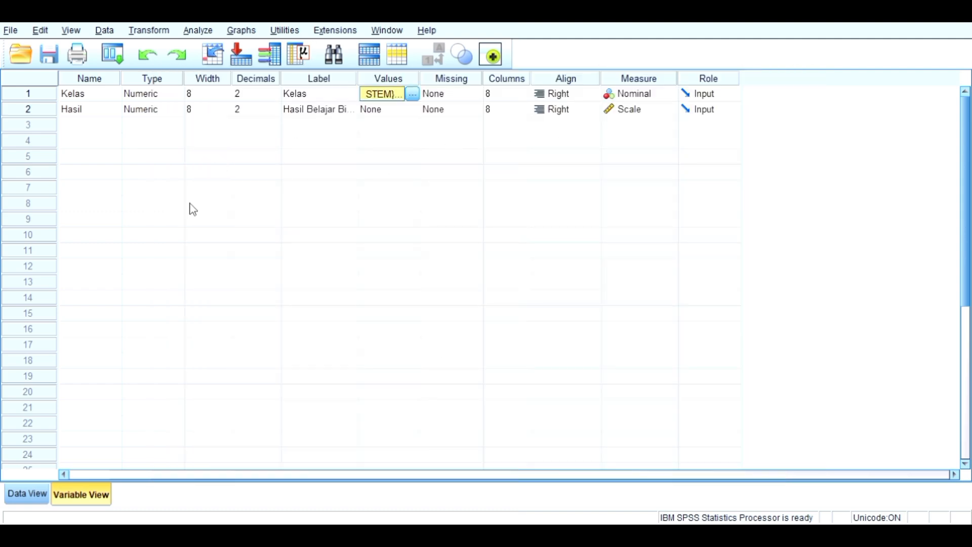
- Look over the entered Kelas codes and Hasil scores in the data sheet, from the first to the last case
{"action": "left_click", "coordinate": [23, 495]}
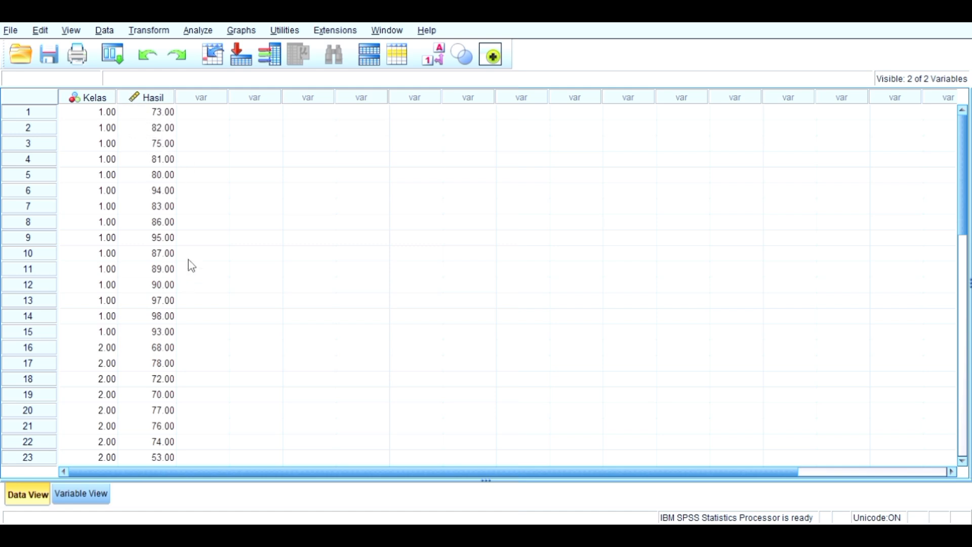
{"action": "scroll", "coordinate": [148, 315], "scroll_direction": "down", "scroll_amount": 5}
{"action": "scroll", "coordinate": [148, 314], "scroll_direction": "up", "scroll_amount": 5}
{"action": "scroll", "coordinate": [146, 349], "scroll_direction": "down", "scroll_amount": 1}
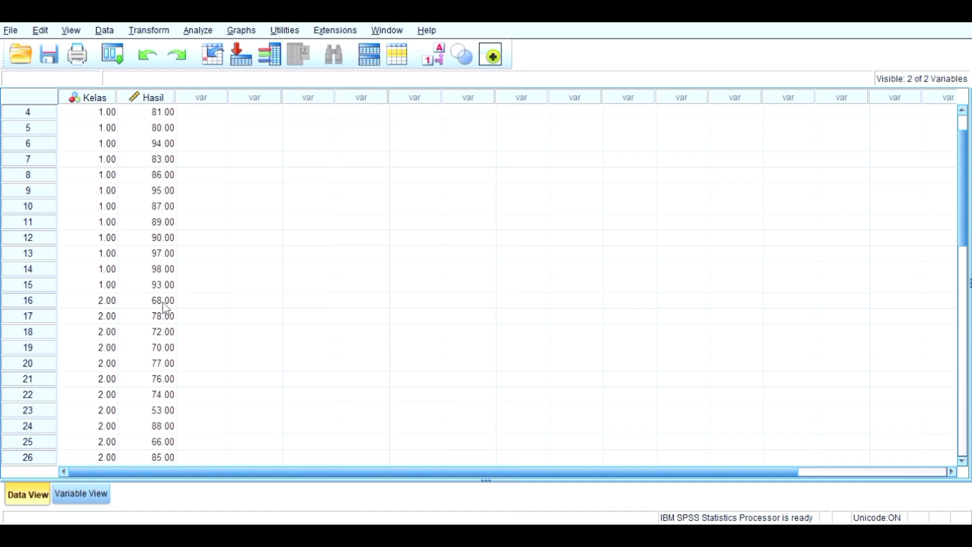
{"action": "scroll", "coordinate": [164, 308], "scroll_direction": "down", "scroll_amount": 1}
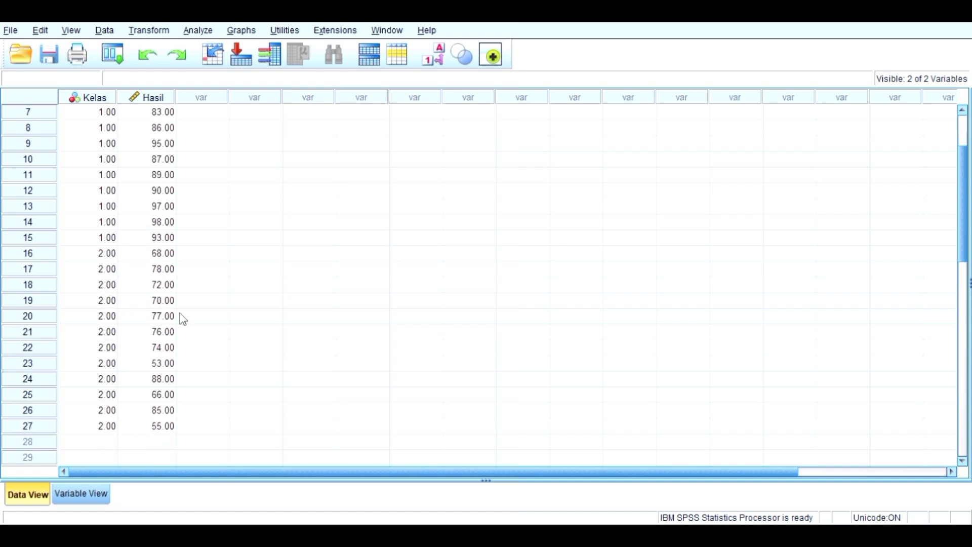
{"action": "scroll", "coordinate": [227, 250], "scroll_direction": "up", "scroll_amount": 2}
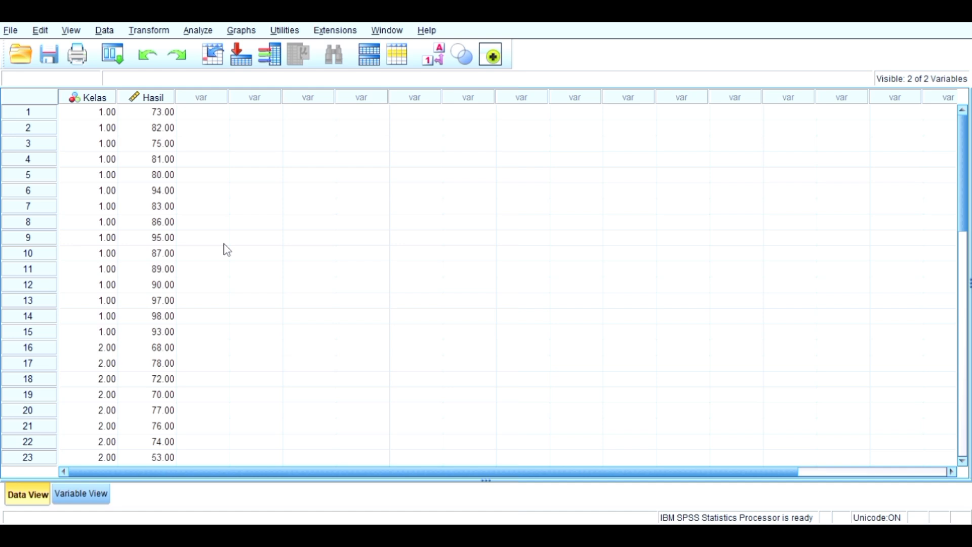
{"action": "scroll", "coordinate": [227, 250], "scroll_direction": "down", "scroll_amount": 1}
{"action": "scroll", "coordinate": [227, 250], "scroll_direction": "up", "scroll_amount": 1}
{"action": "scroll", "coordinate": [227, 250], "scroll_direction": "down", "scroll_amount": 1}
{"action": "scroll", "coordinate": [227, 250], "scroll_direction": "up", "scroll_amount": 1}
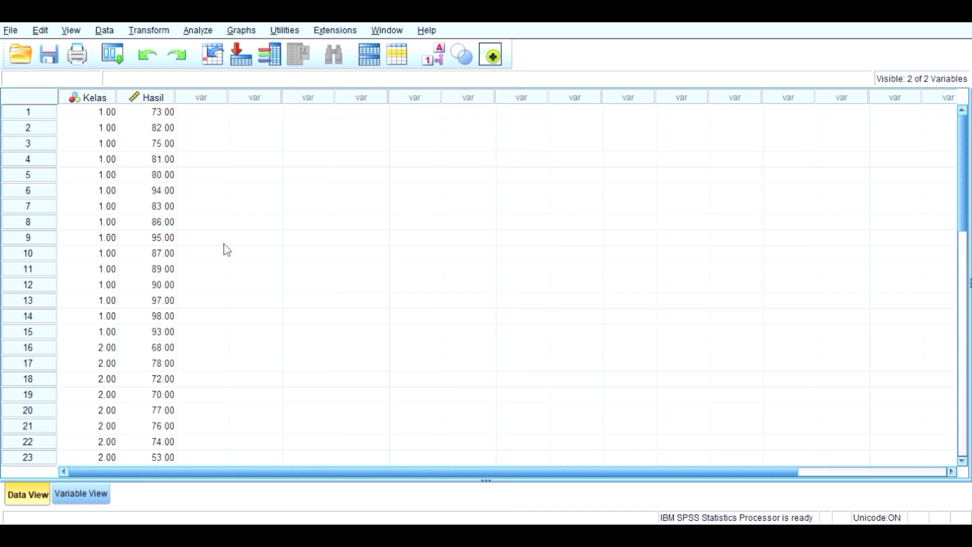
- Run the legacy two-independent-samples Mann-Whitney test on Hasil grouped by Kelas (1 2), and review the Ranks and Test Statistics tables
{"action": "left_click", "coordinate": [197, 32]}
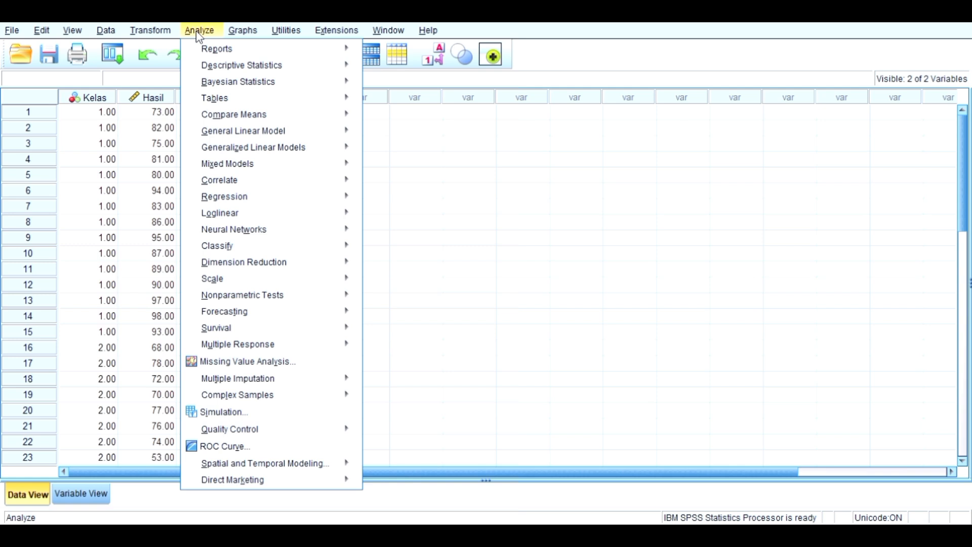
{"action": "mouse_move", "coordinate": [268, 296]}
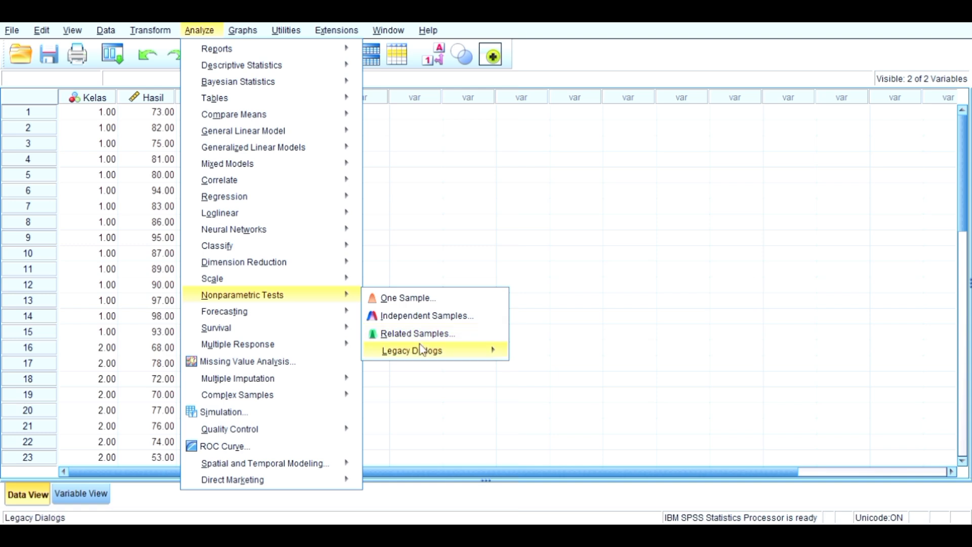
{"action": "mouse_move", "coordinate": [430, 349]}
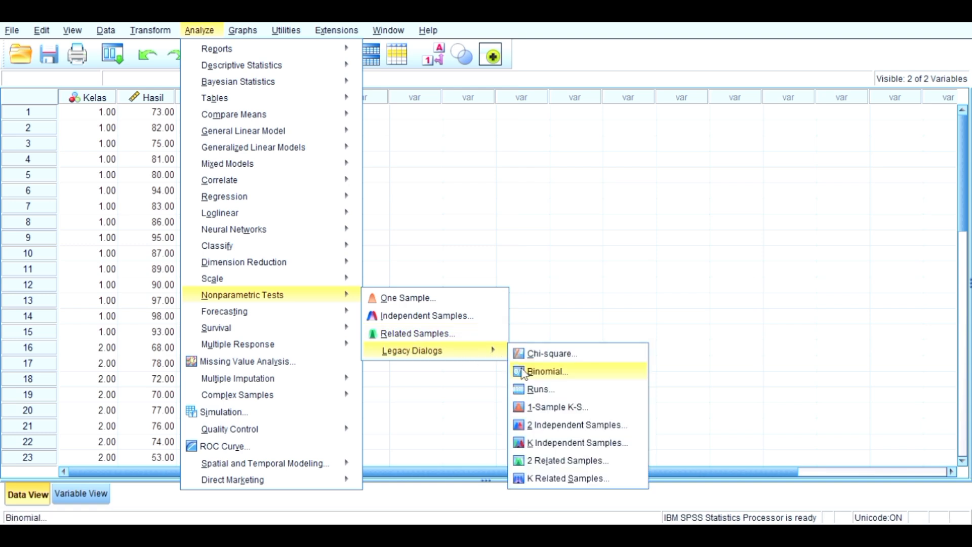
{"action": "left_click", "coordinate": [530, 431]}
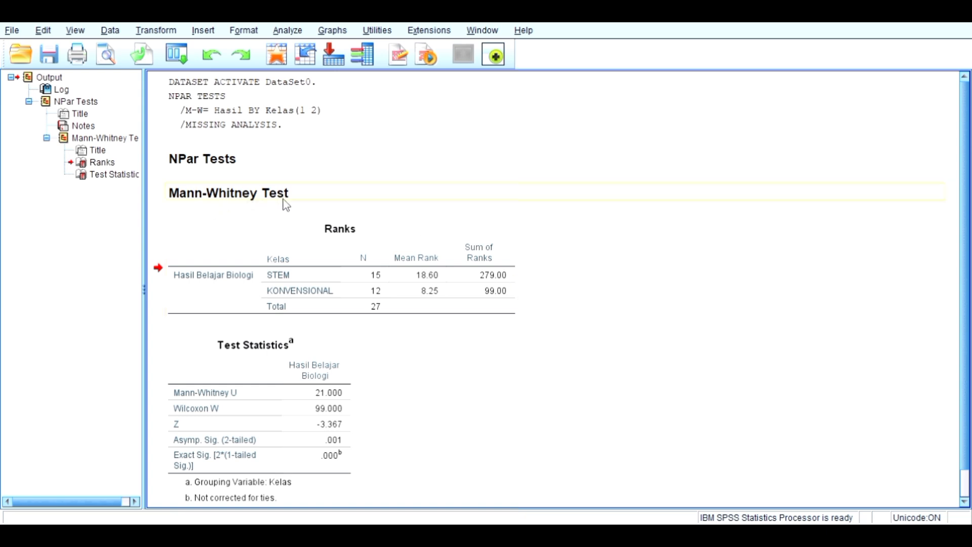
{"action": "scroll", "coordinate": [575, 245], "scroll_direction": "down", "scroll_amount": 1}
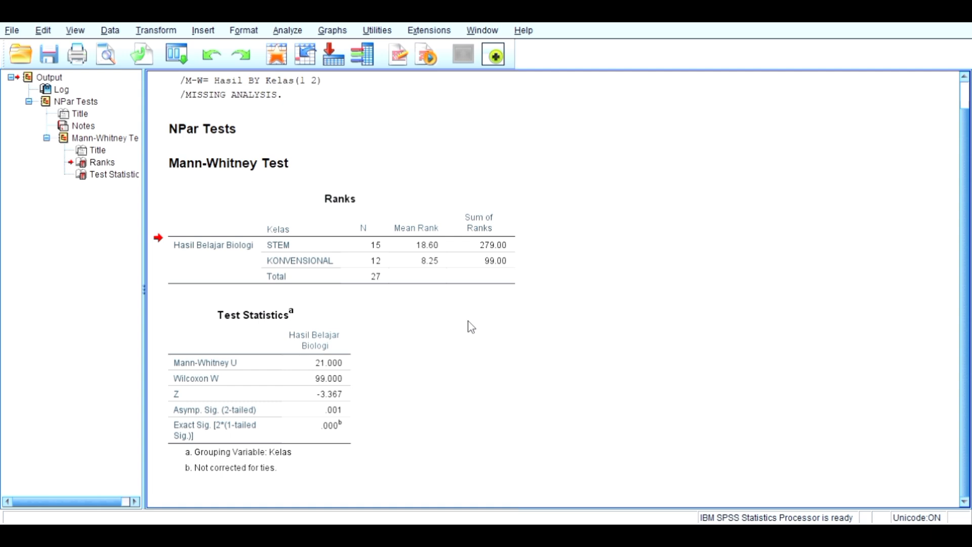
{"action": "left_click", "coordinate": [342, 247]}
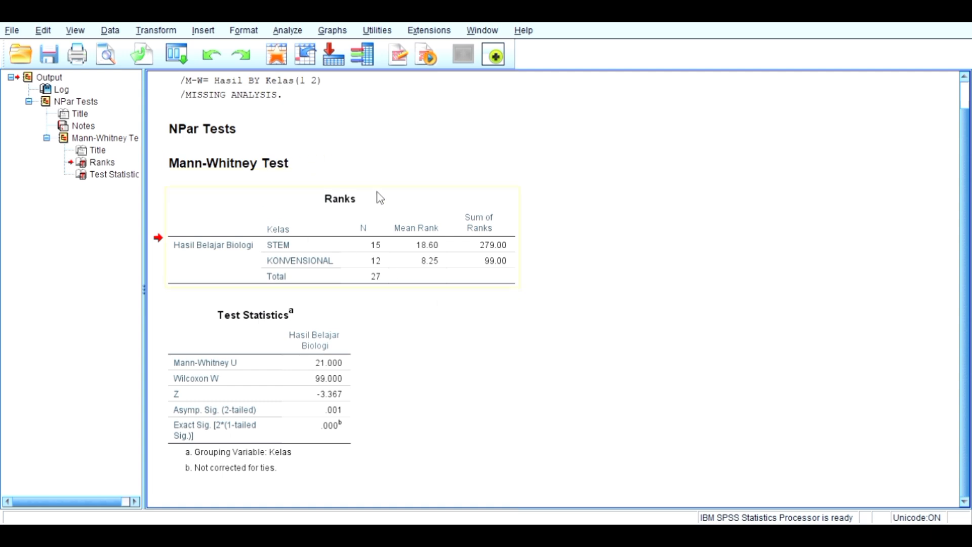